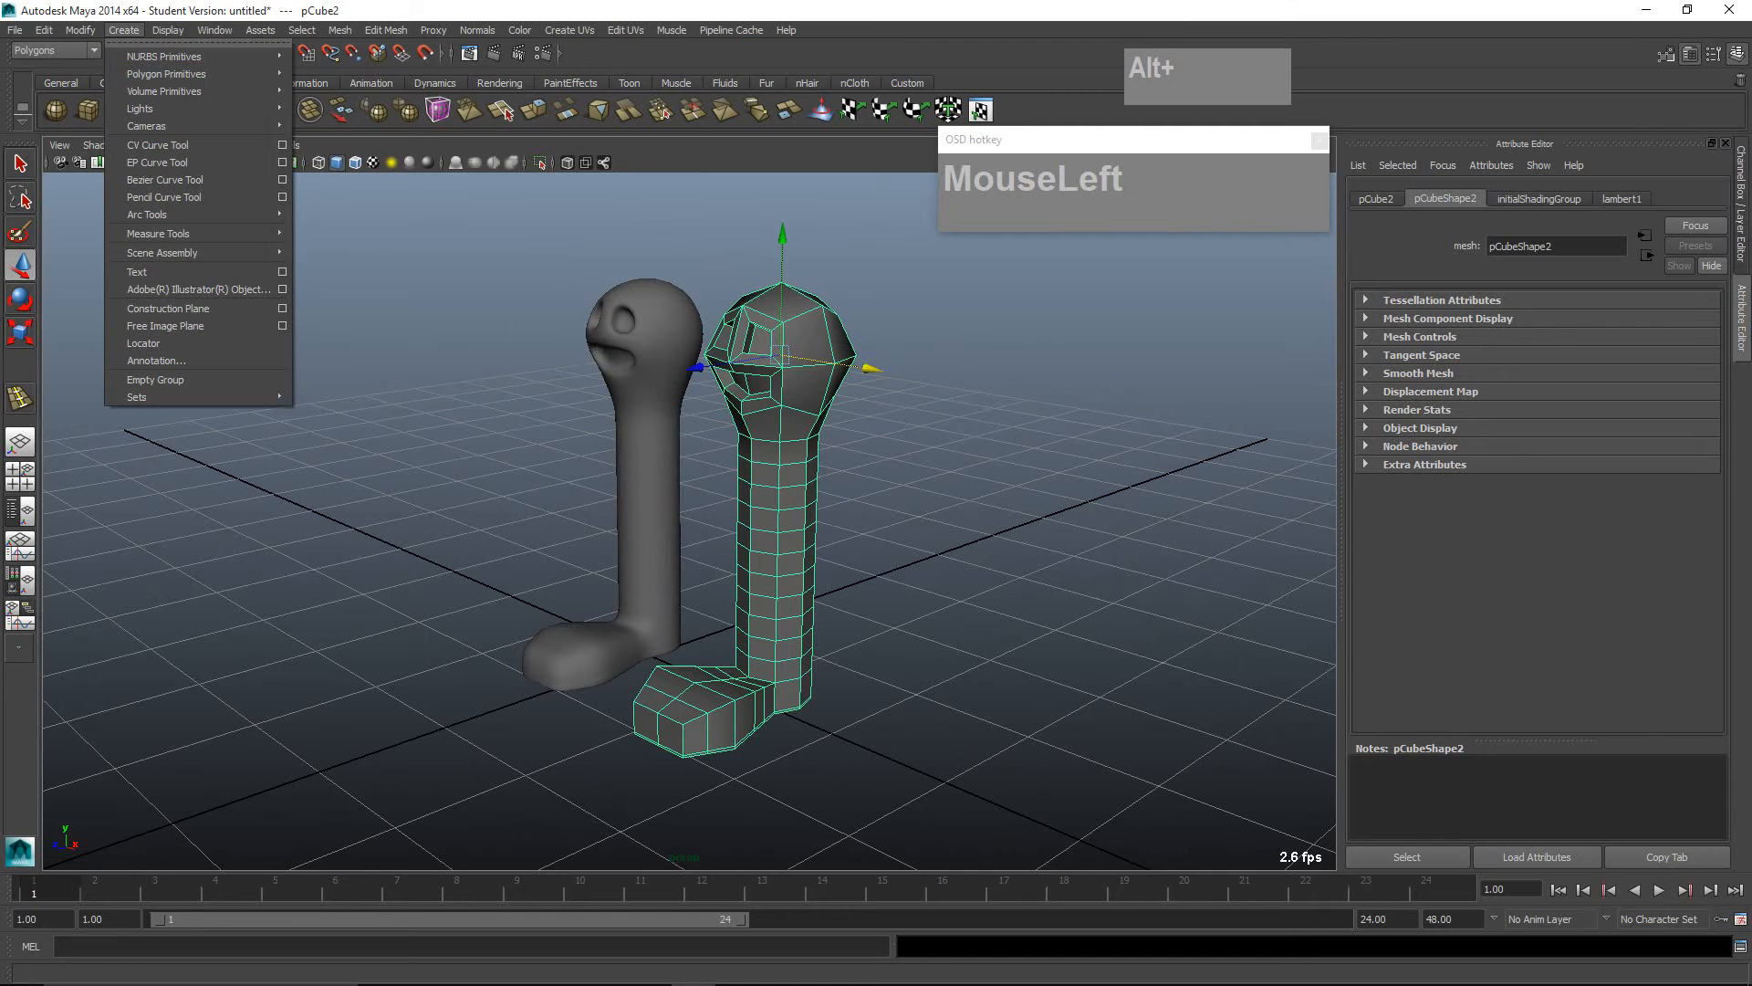
# Step: Check the Interactive Creation setting for polygon primitives
pyautogui.moveTo(164, 73)
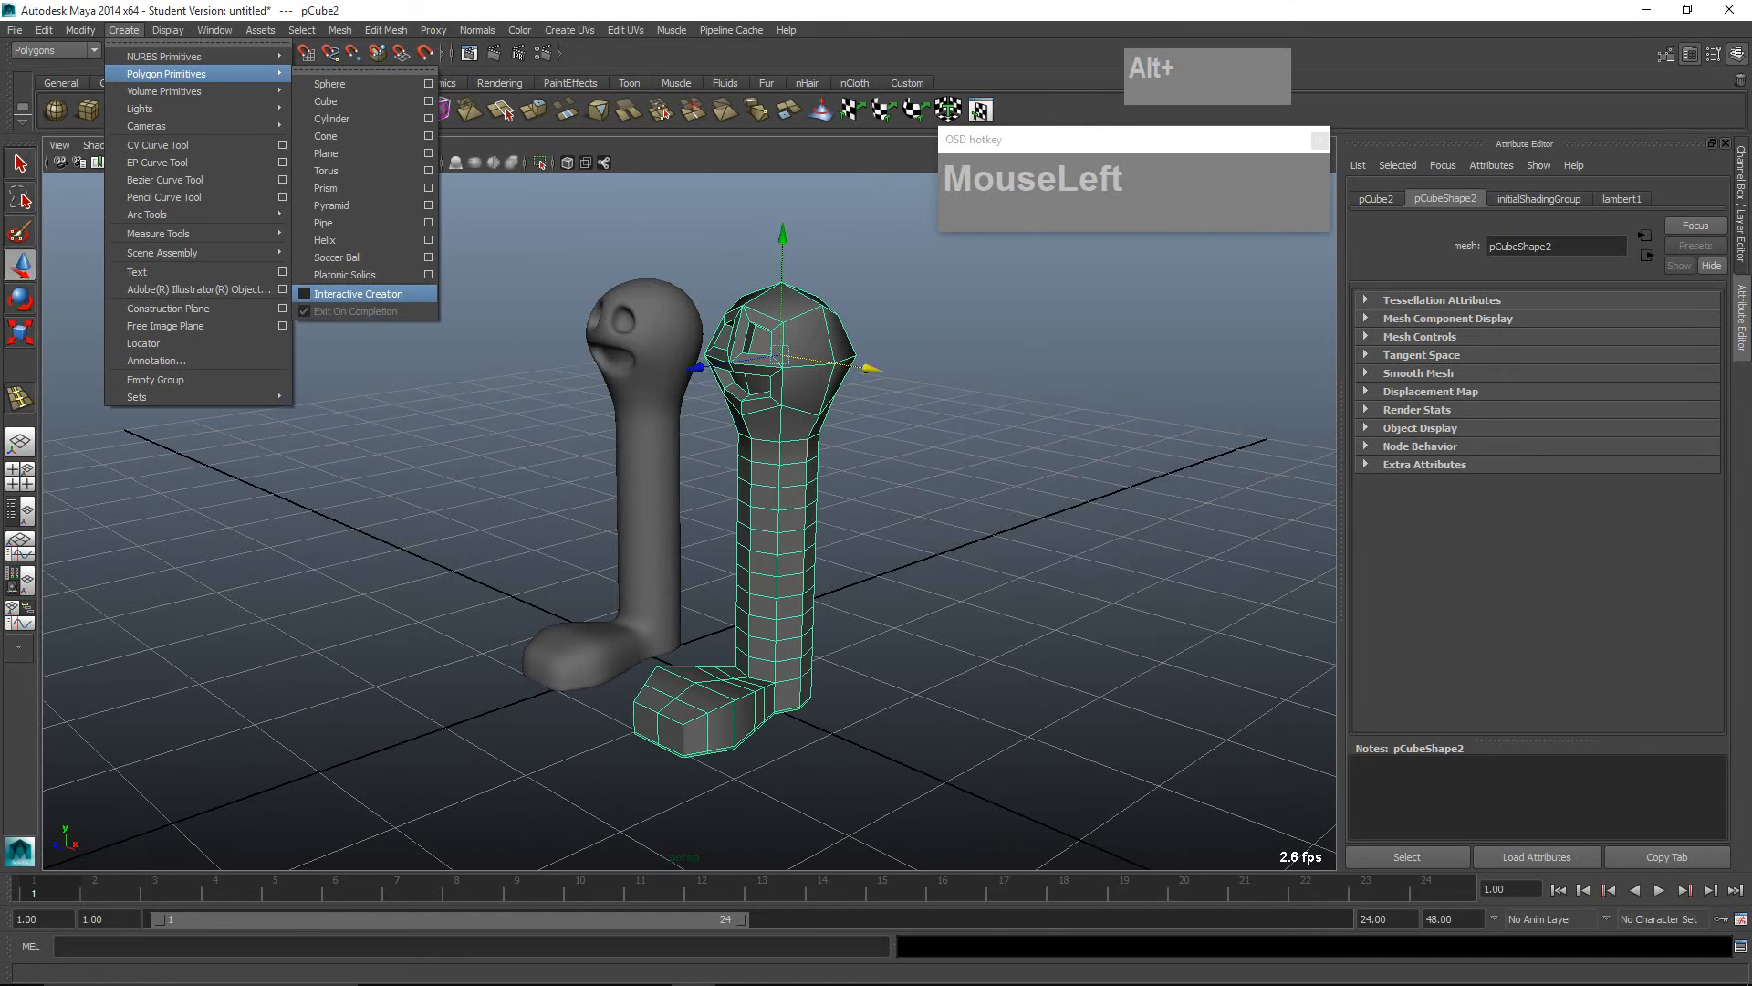
pyautogui.hotkey('ctrl', '1')
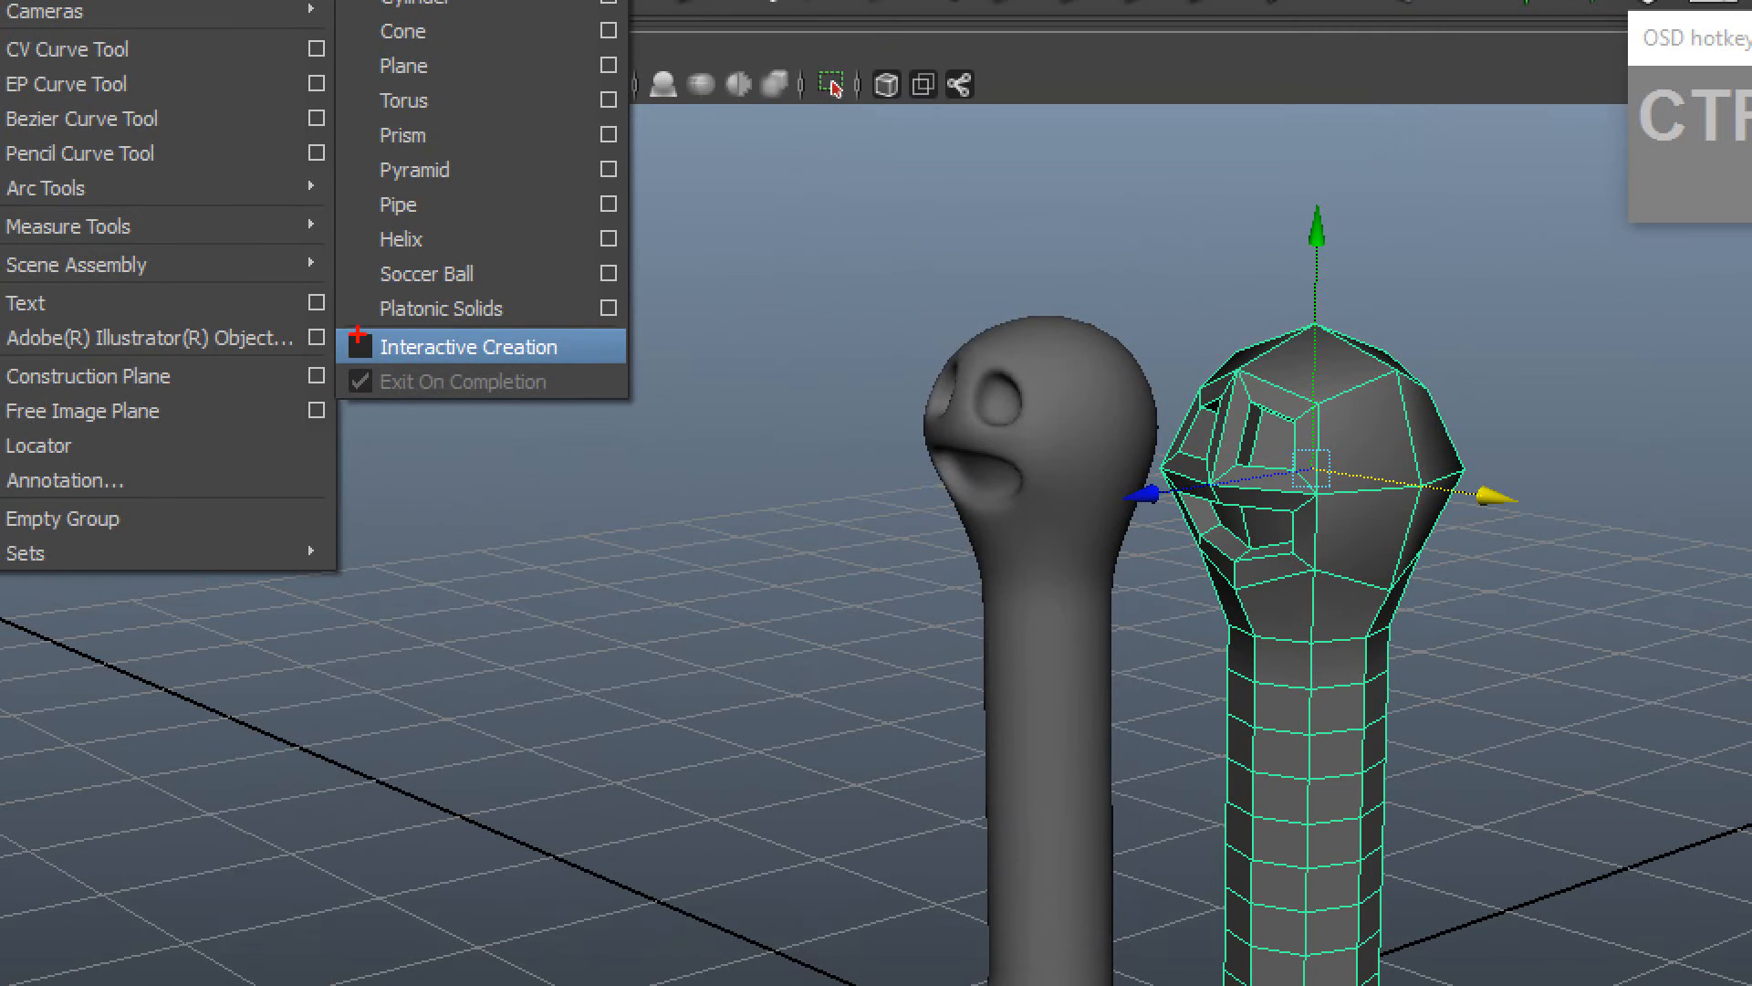
pyautogui.press('Escape')
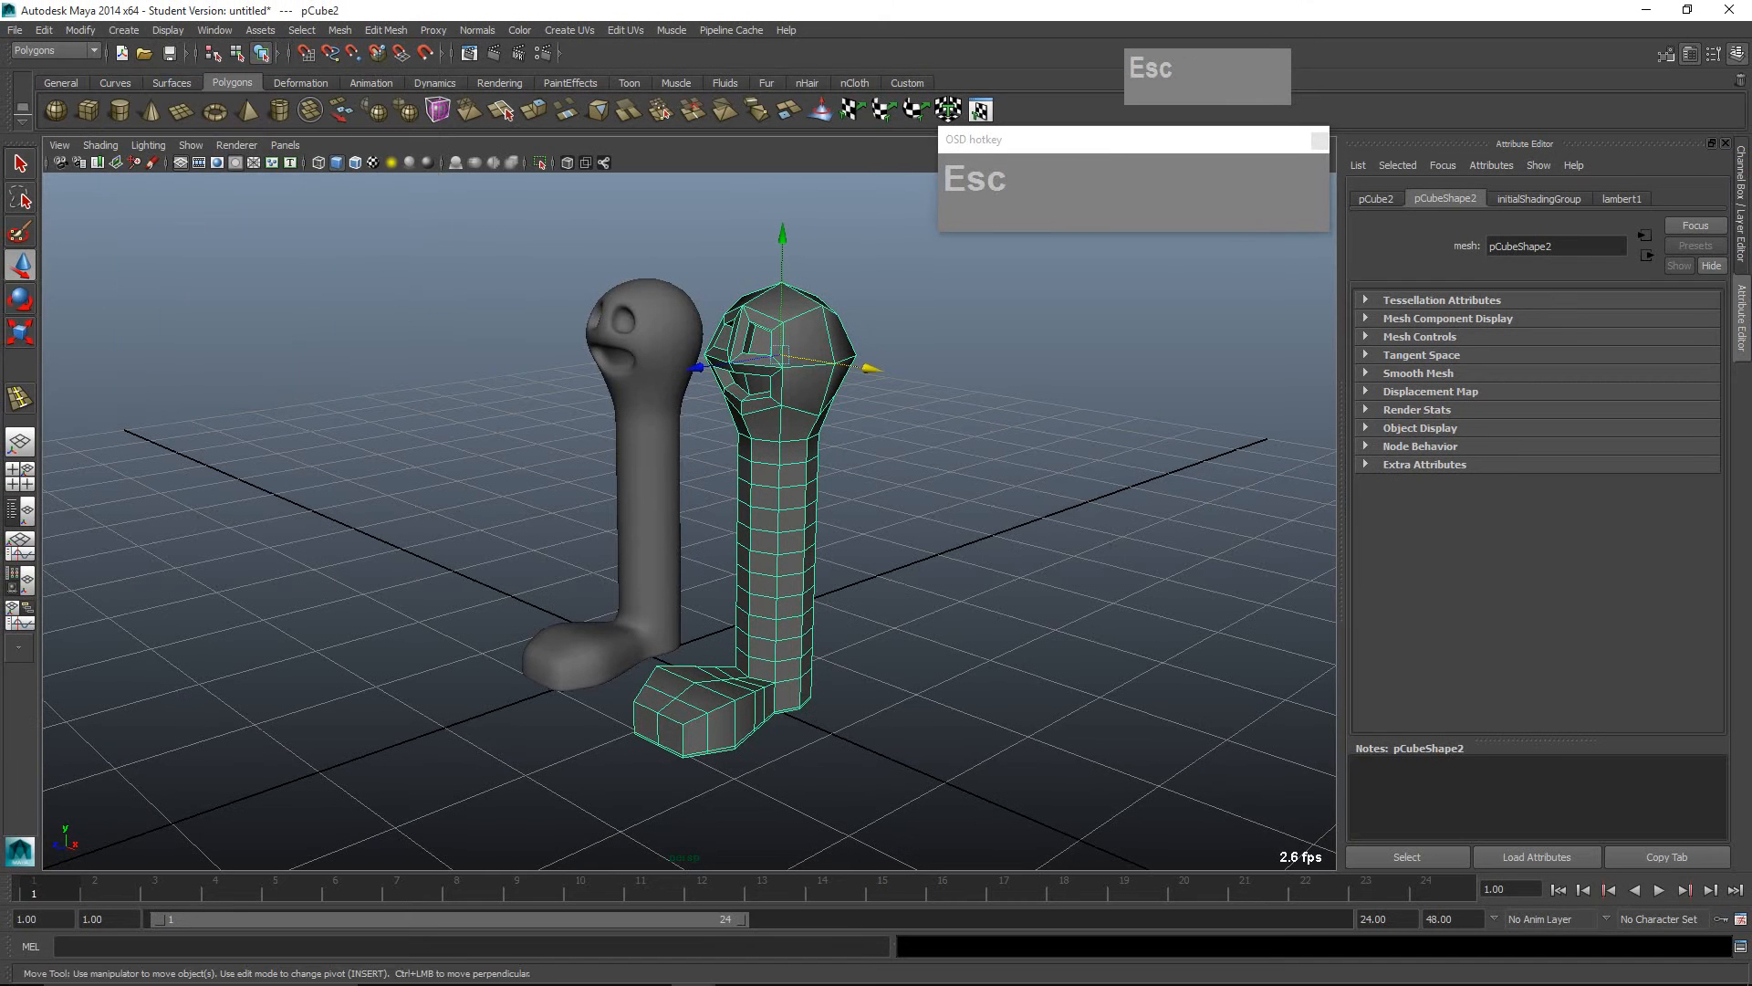
# Step: Reset the polygon cube creation options to their default settings without creating a cube
pyautogui.click(123, 30)
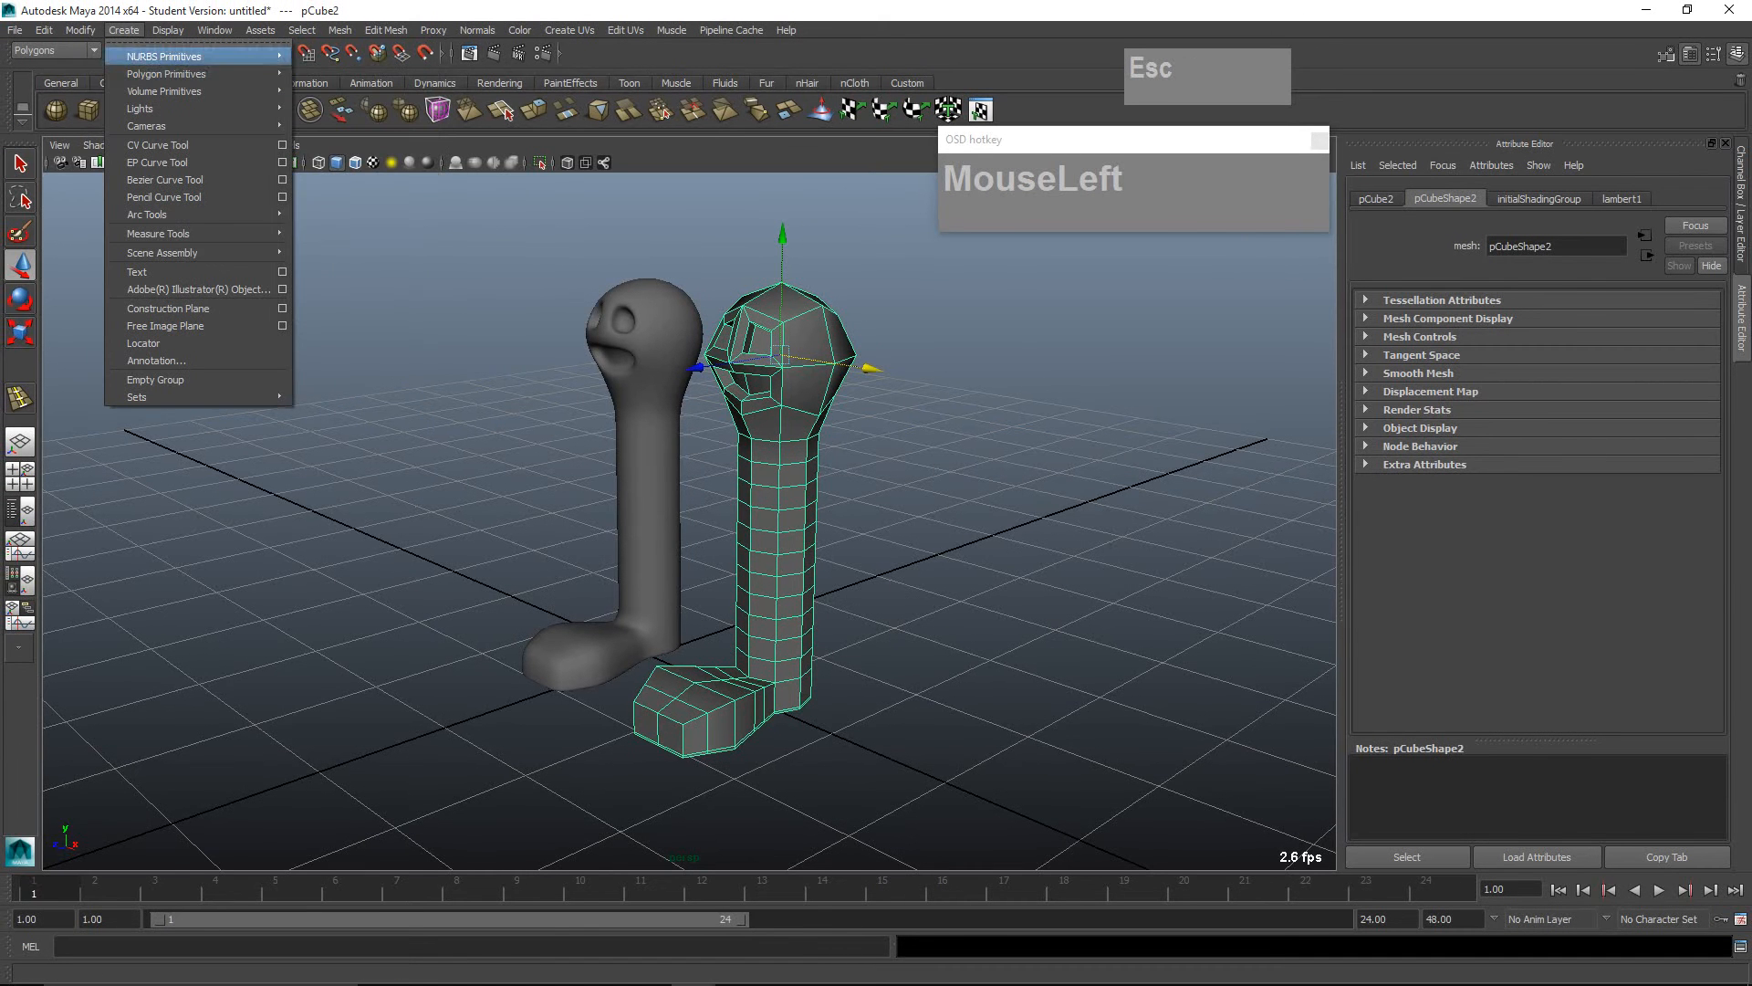
pyautogui.moveTo(182, 74)
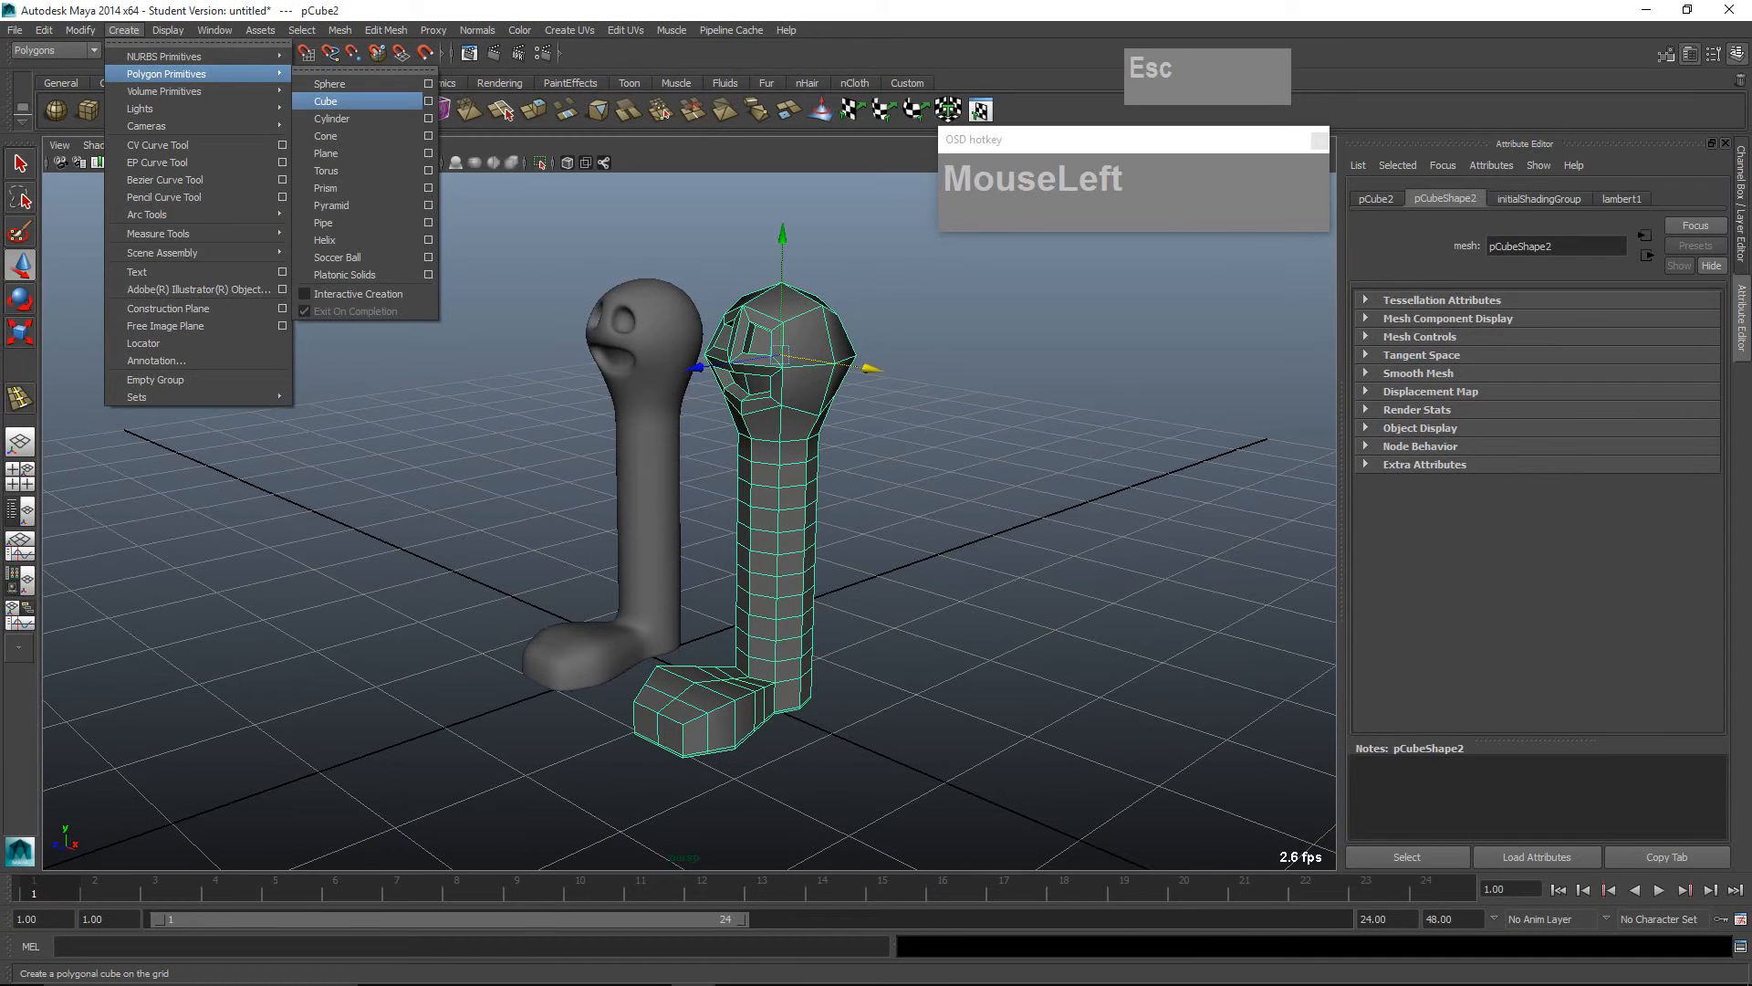
pyautogui.click(428, 101)
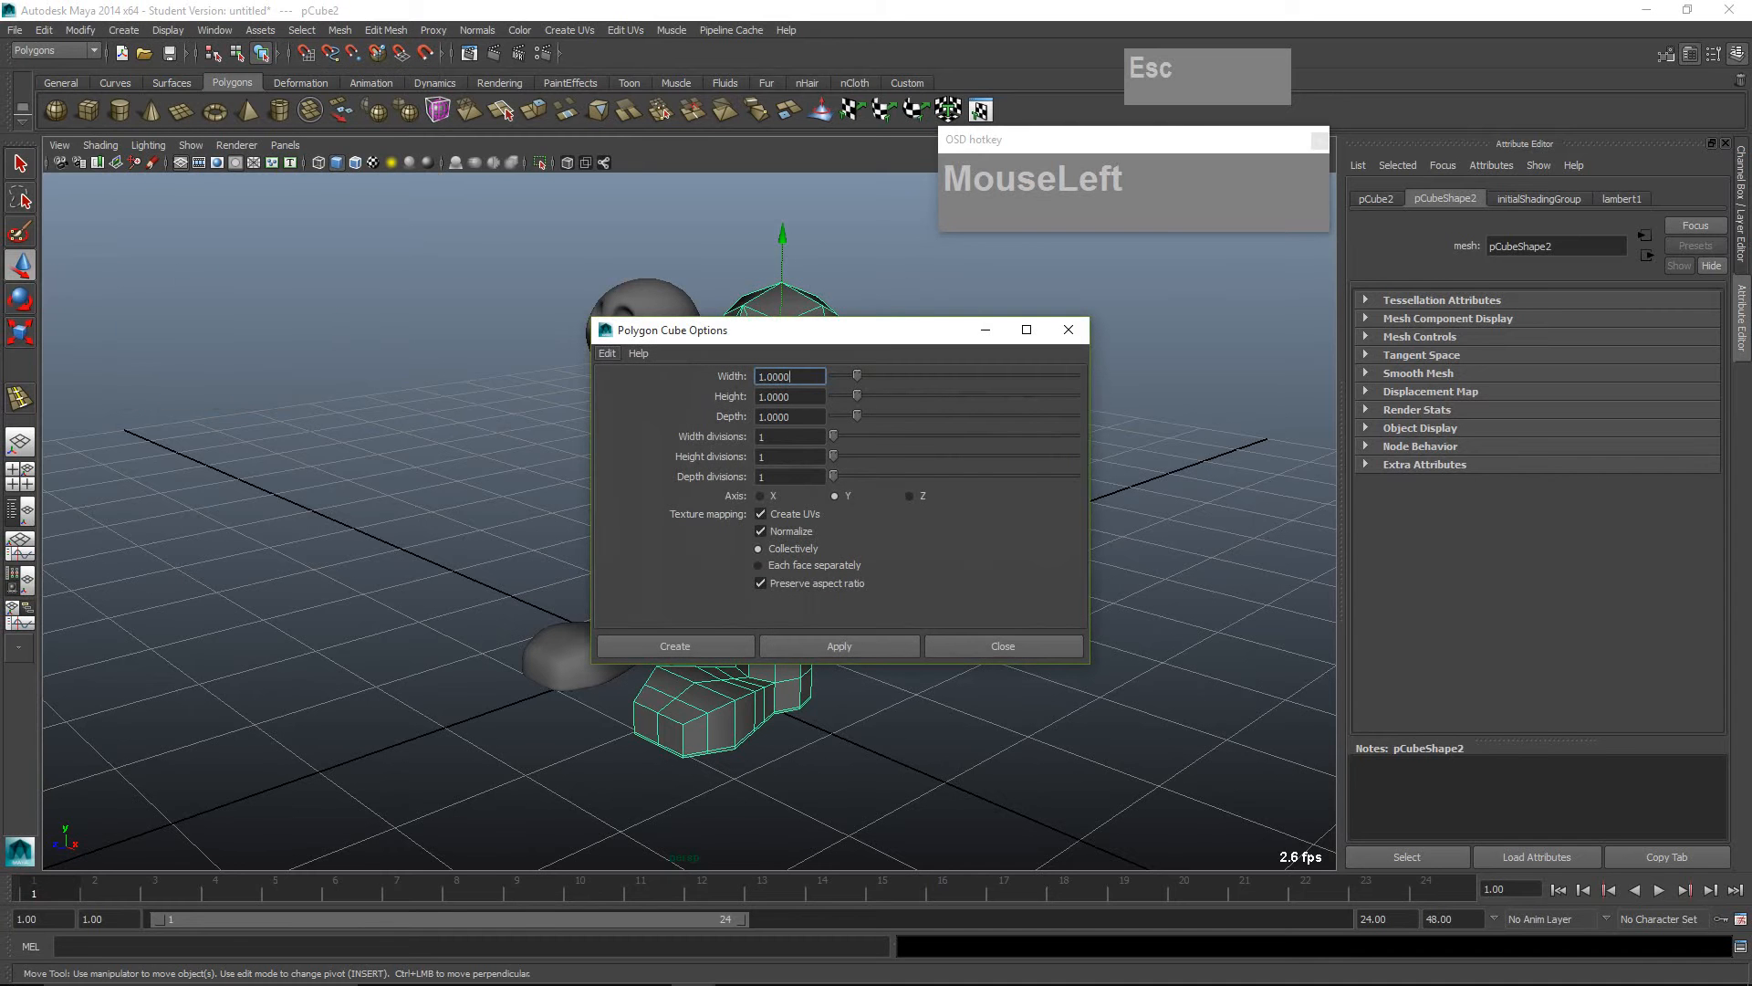
pyautogui.moveTo(608, 353); pyautogui.dragTo(640, 389)
pyautogui.click(1069, 330)
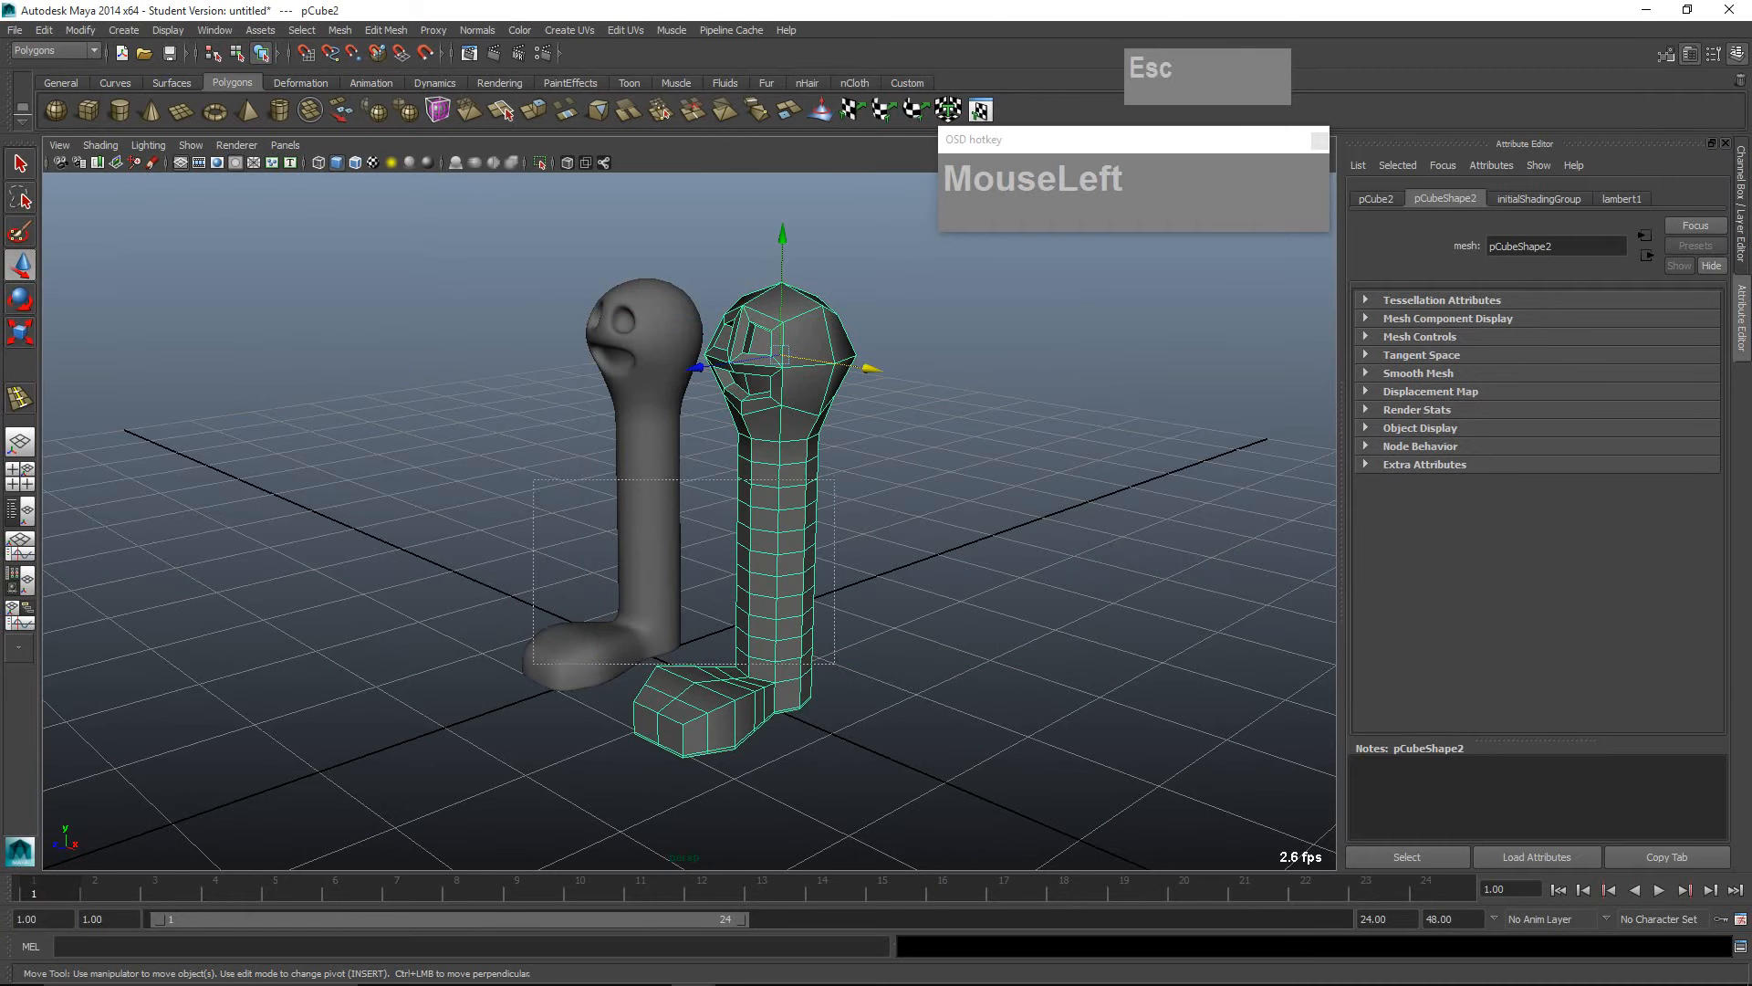
# Step: Move the two existing character models aside and create a new polygon cube raised above the centre of the grid
pyautogui.moveTo(778, 358); pyautogui.dragTo(436, 304)
pyautogui.moveTo(123, 30); pyautogui.dragTo(329, 100)
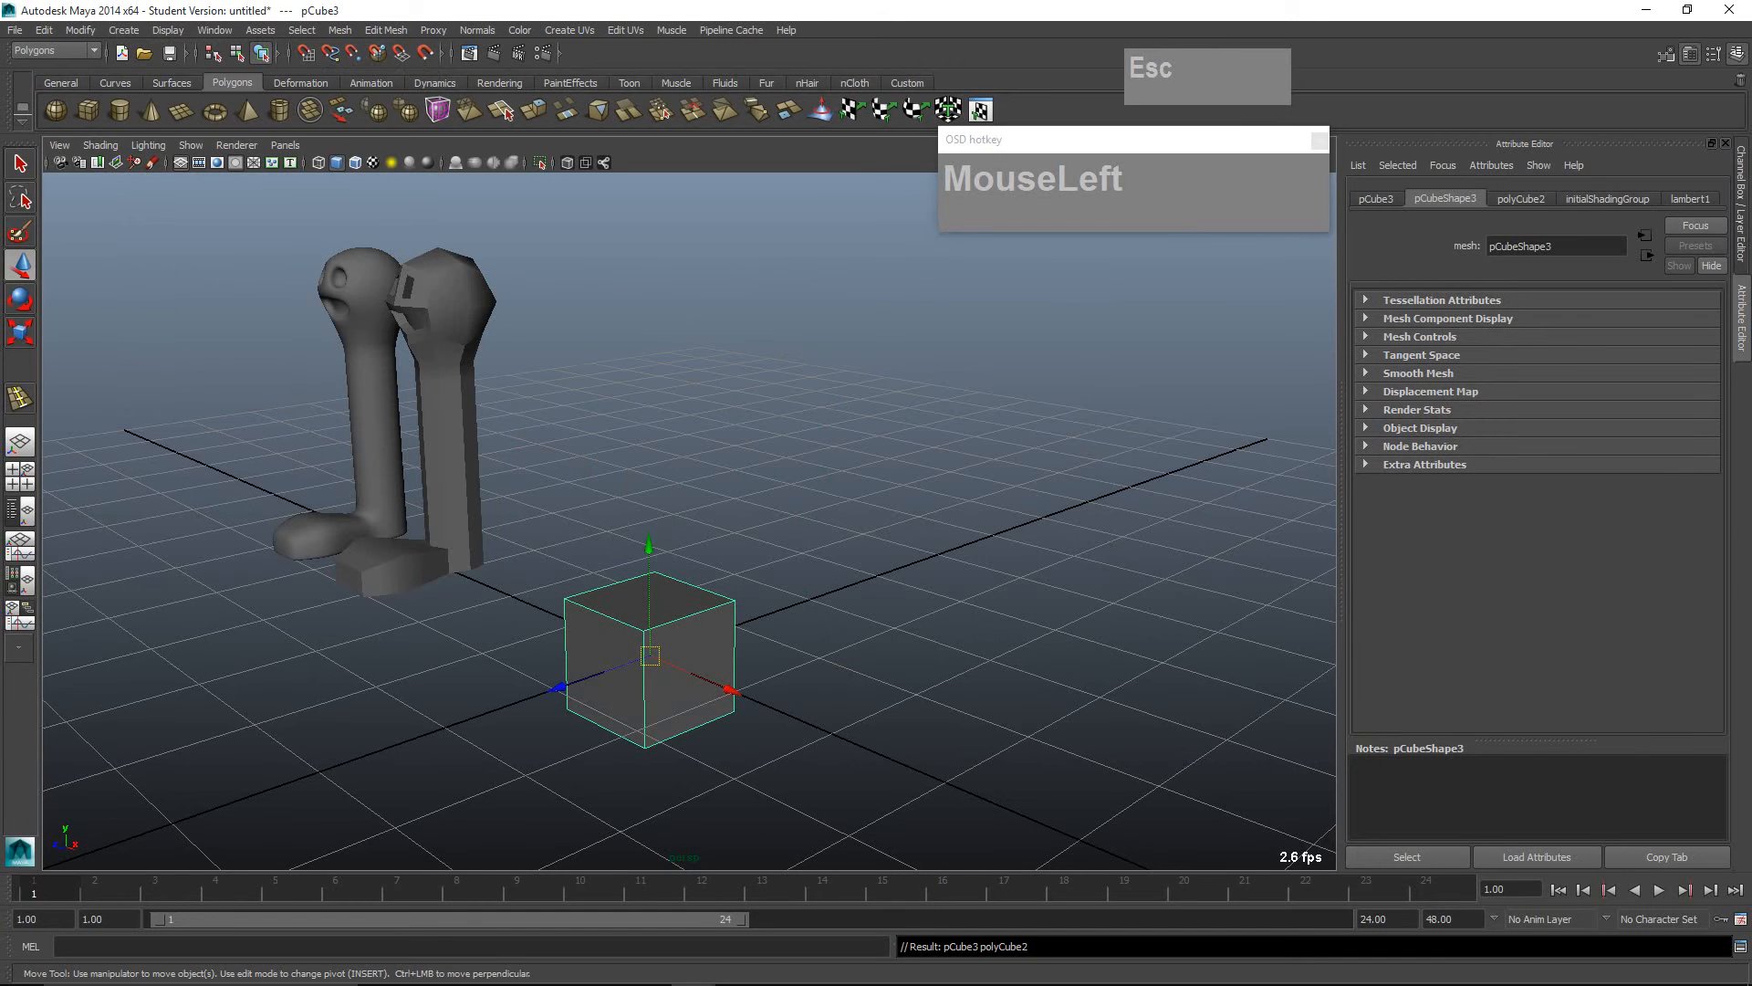
pyautogui.moveTo(649, 546); pyautogui.dragTo(666, 193)
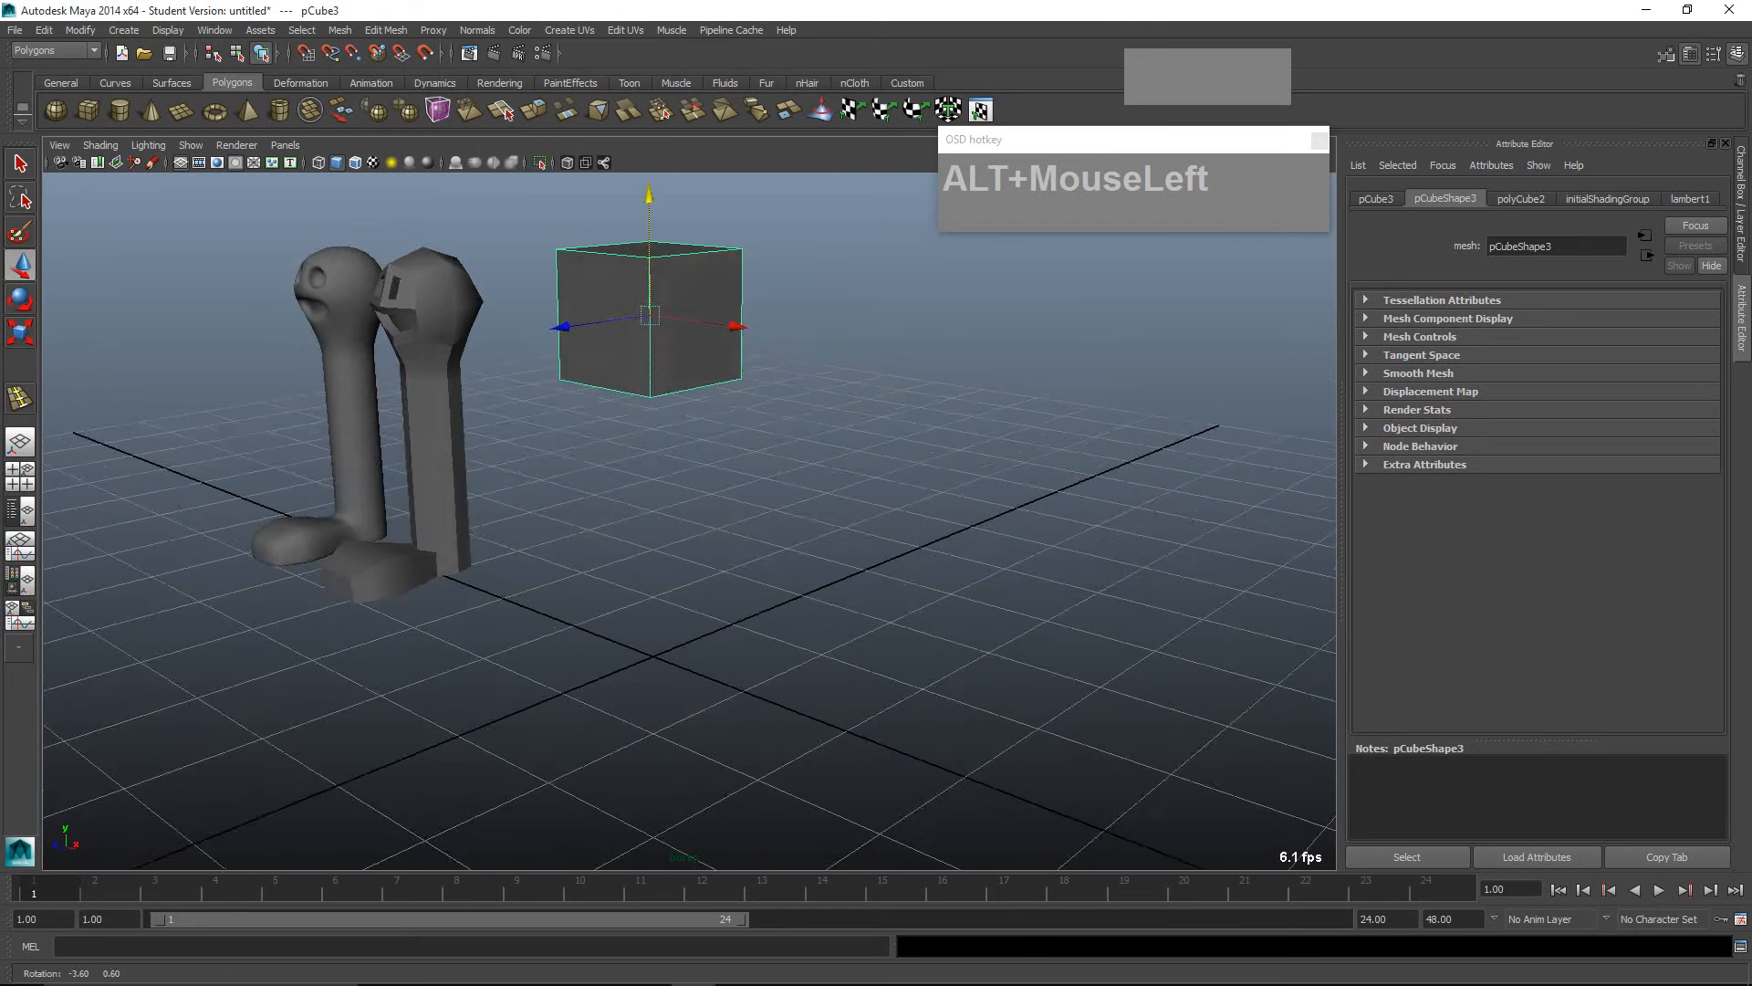
pyautogui.keyDown('alt'); pyautogui.moveTo(666, 192); pyautogui.dragTo(696, 234, button='middle'); pyautogui.keyUp('alt')
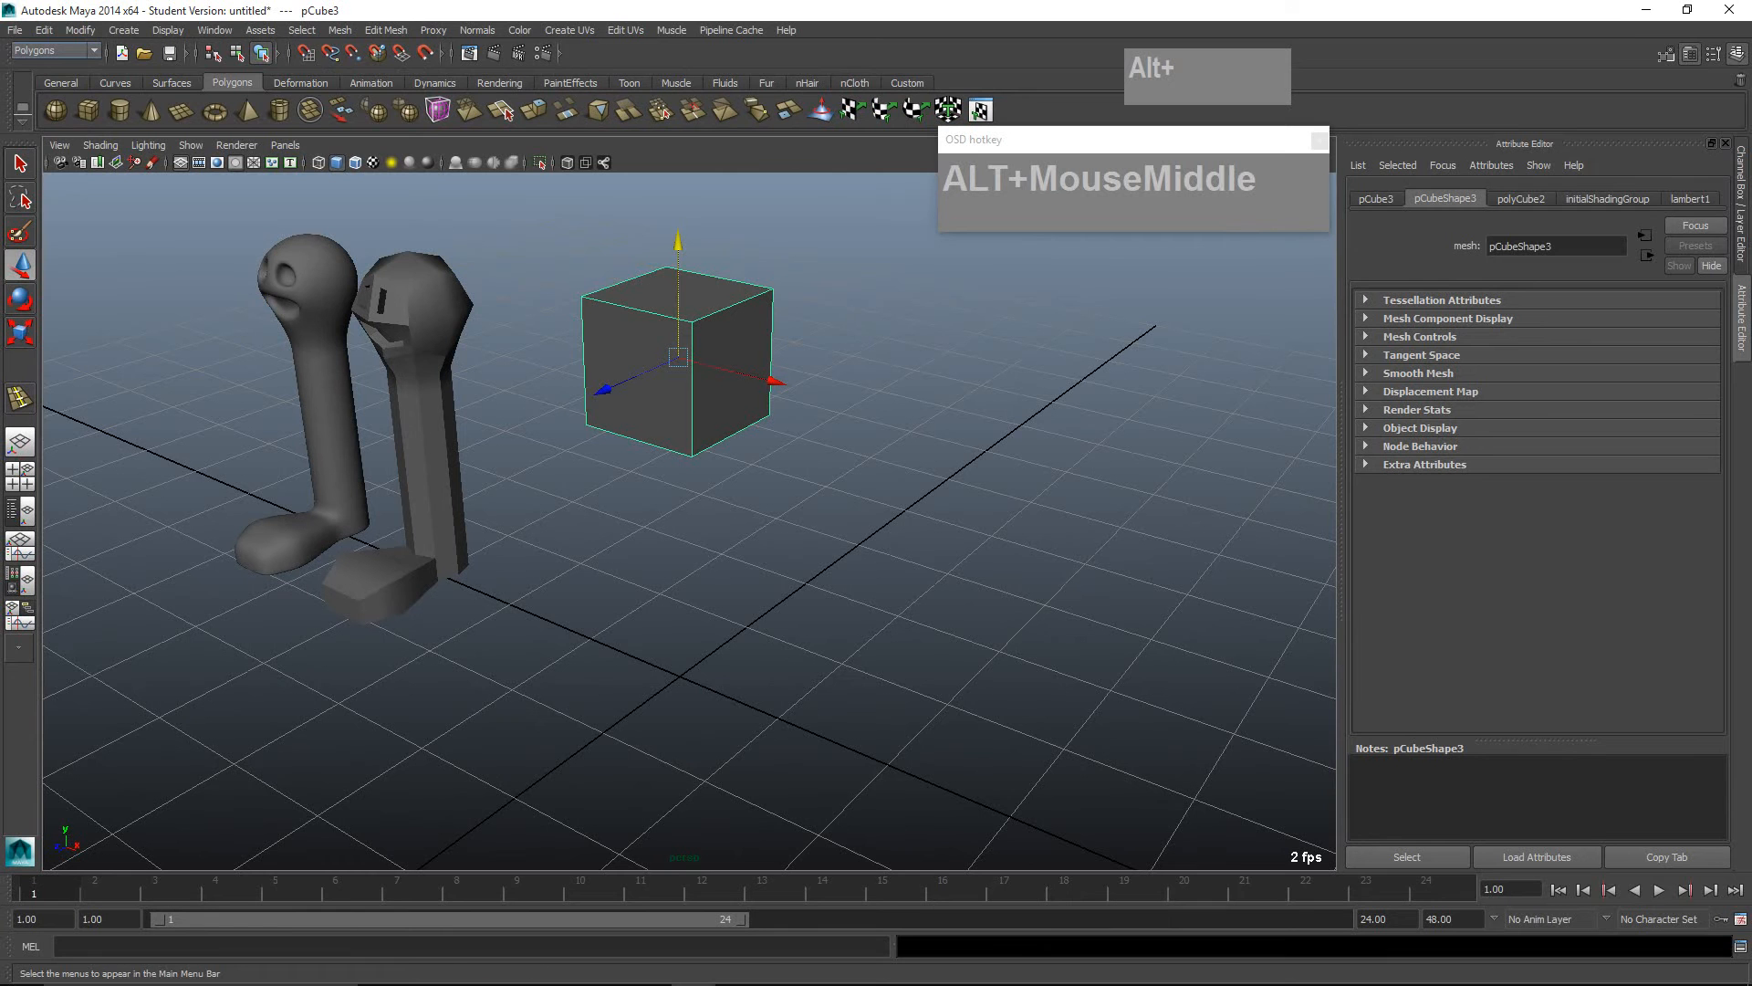
# Step: Apply Smooth to the new cube in the Polygons menu set and select the rounded shape as an object
pyautogui.click(56, 51)
pyautogui.click(55, 77)
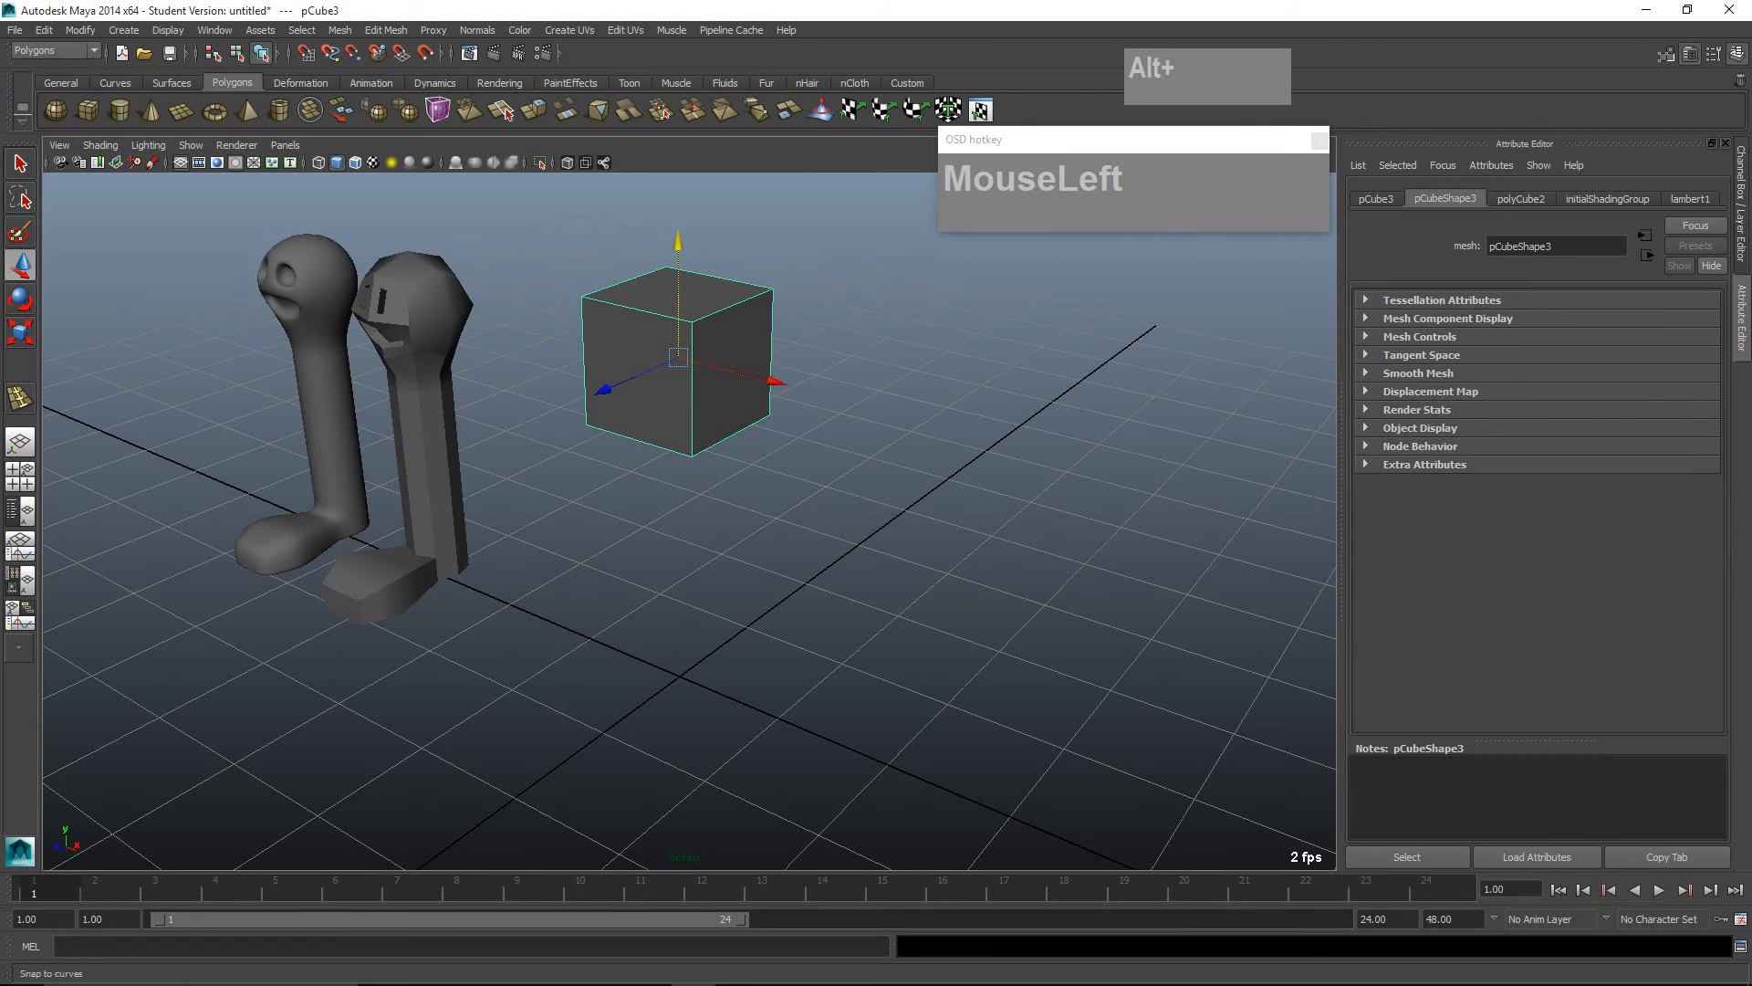
pyautogui.click(339, 30)
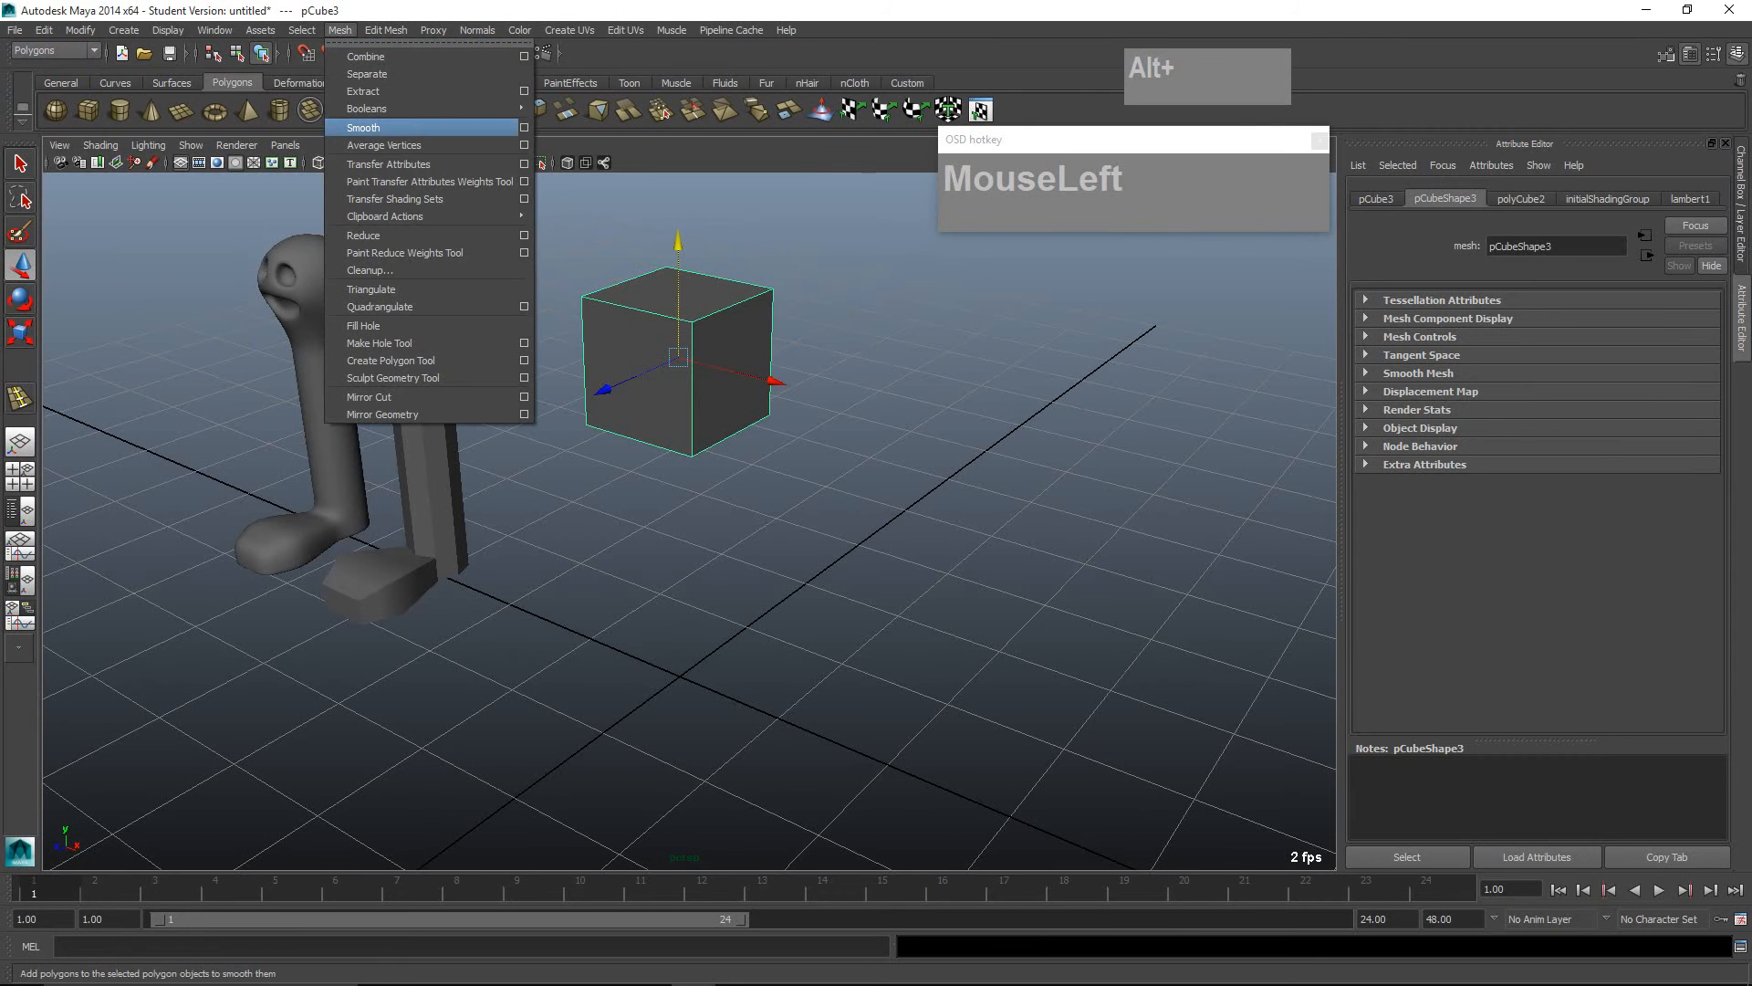
pyautogui.click(383, 128)
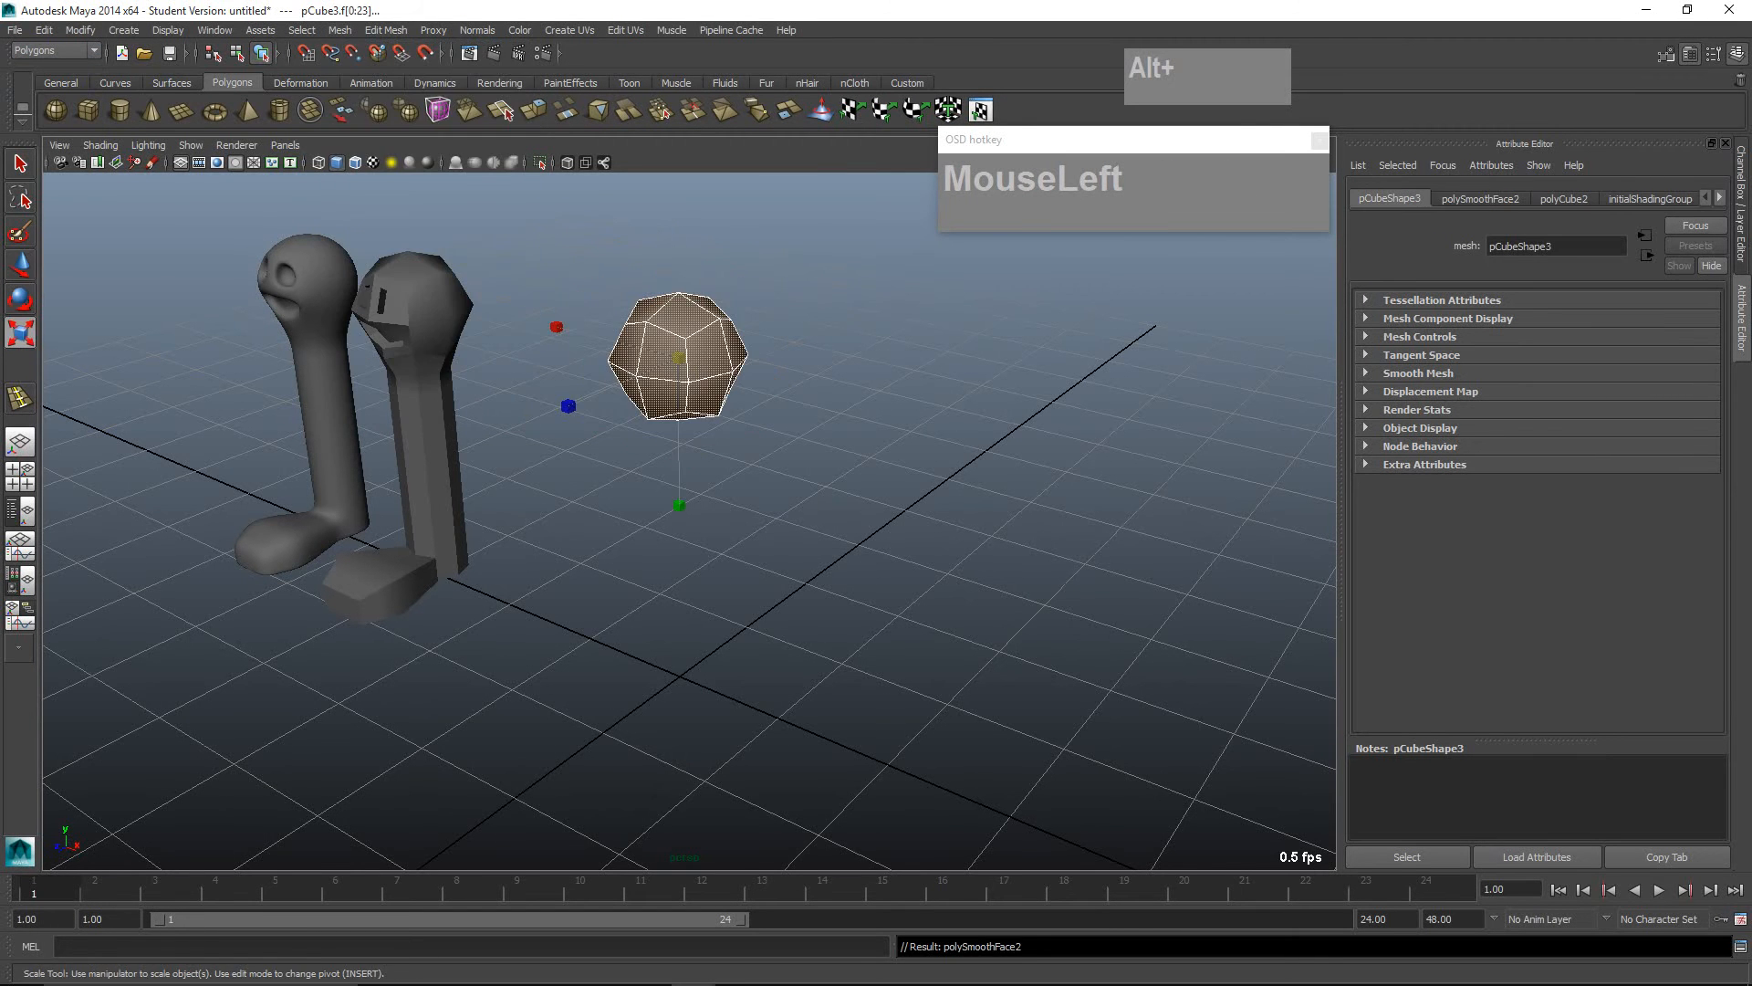
pyautogui.click(822, 493)
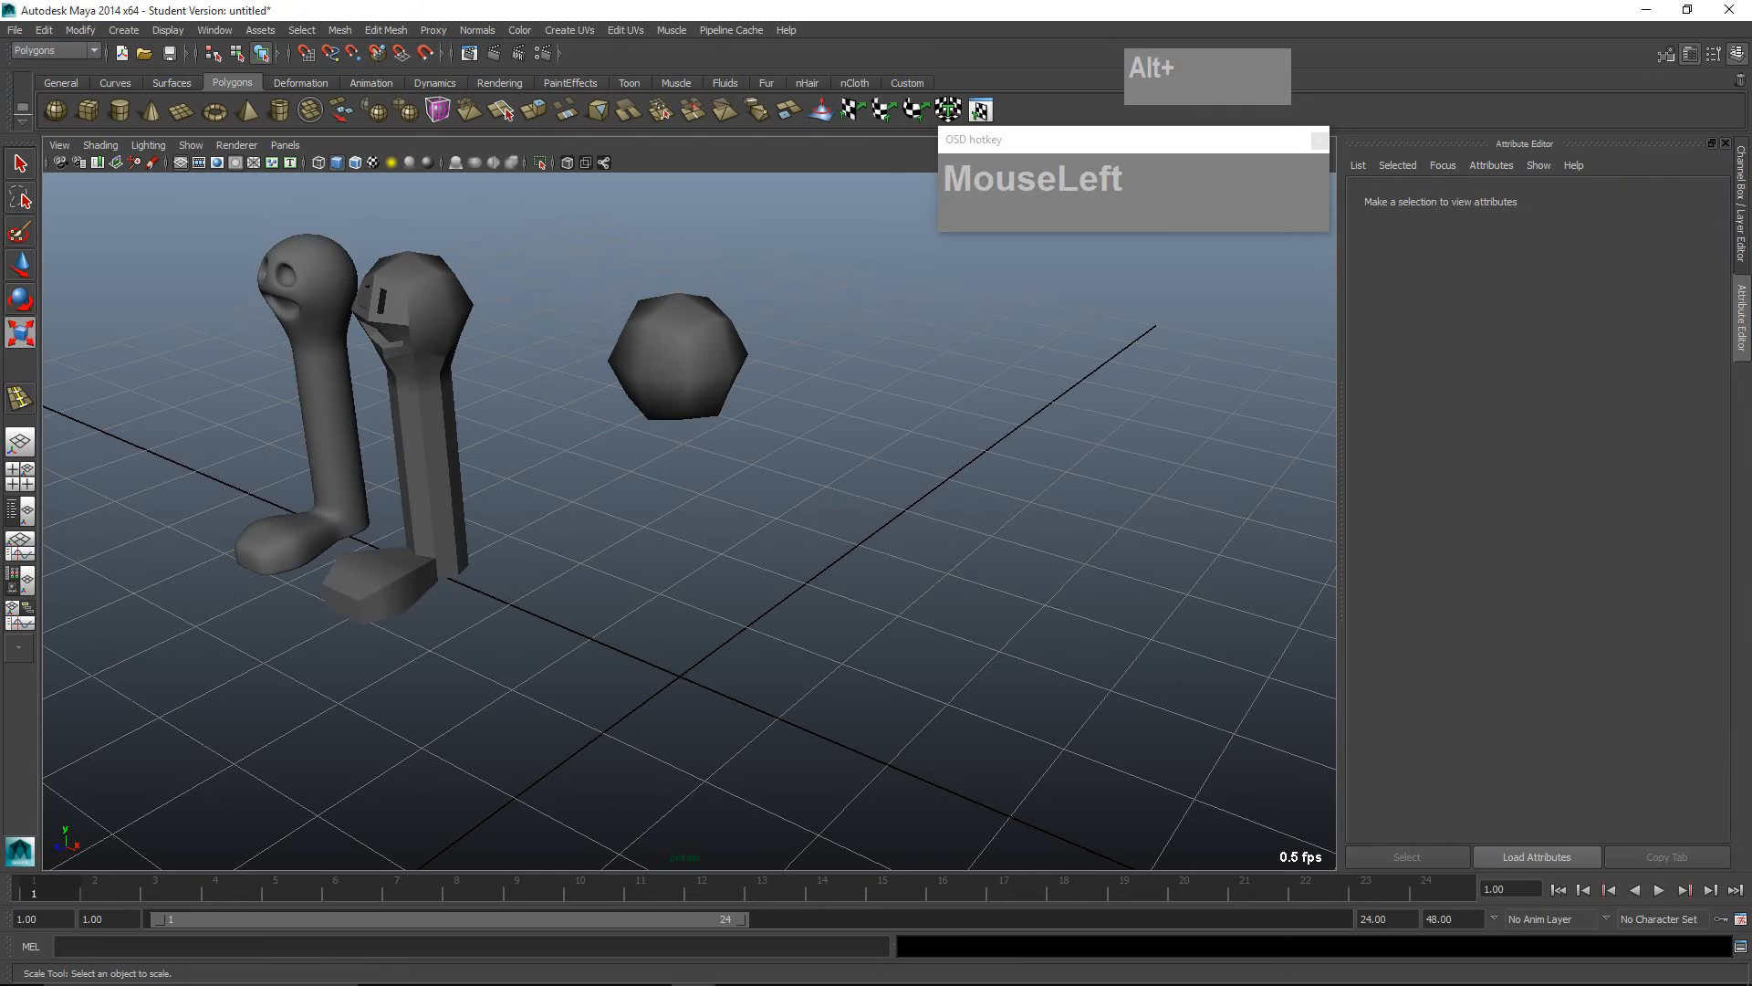
pyautogui.click(680, 365)
# Step: Examine the smoothed cube's shape and face layout from several angles and distances
pyautogui.keyDown('alt'); pyautogui.moveTo(819, 367); pyautogui.dragTo(817, 324); pyautogui.keyUp('alt')
pyautogui.keyDown('alt'); pyautogui.moveTo(818, 323); pyautogui.dragTo(873, 328, button='right'); pyautogui.keyUp('alt')
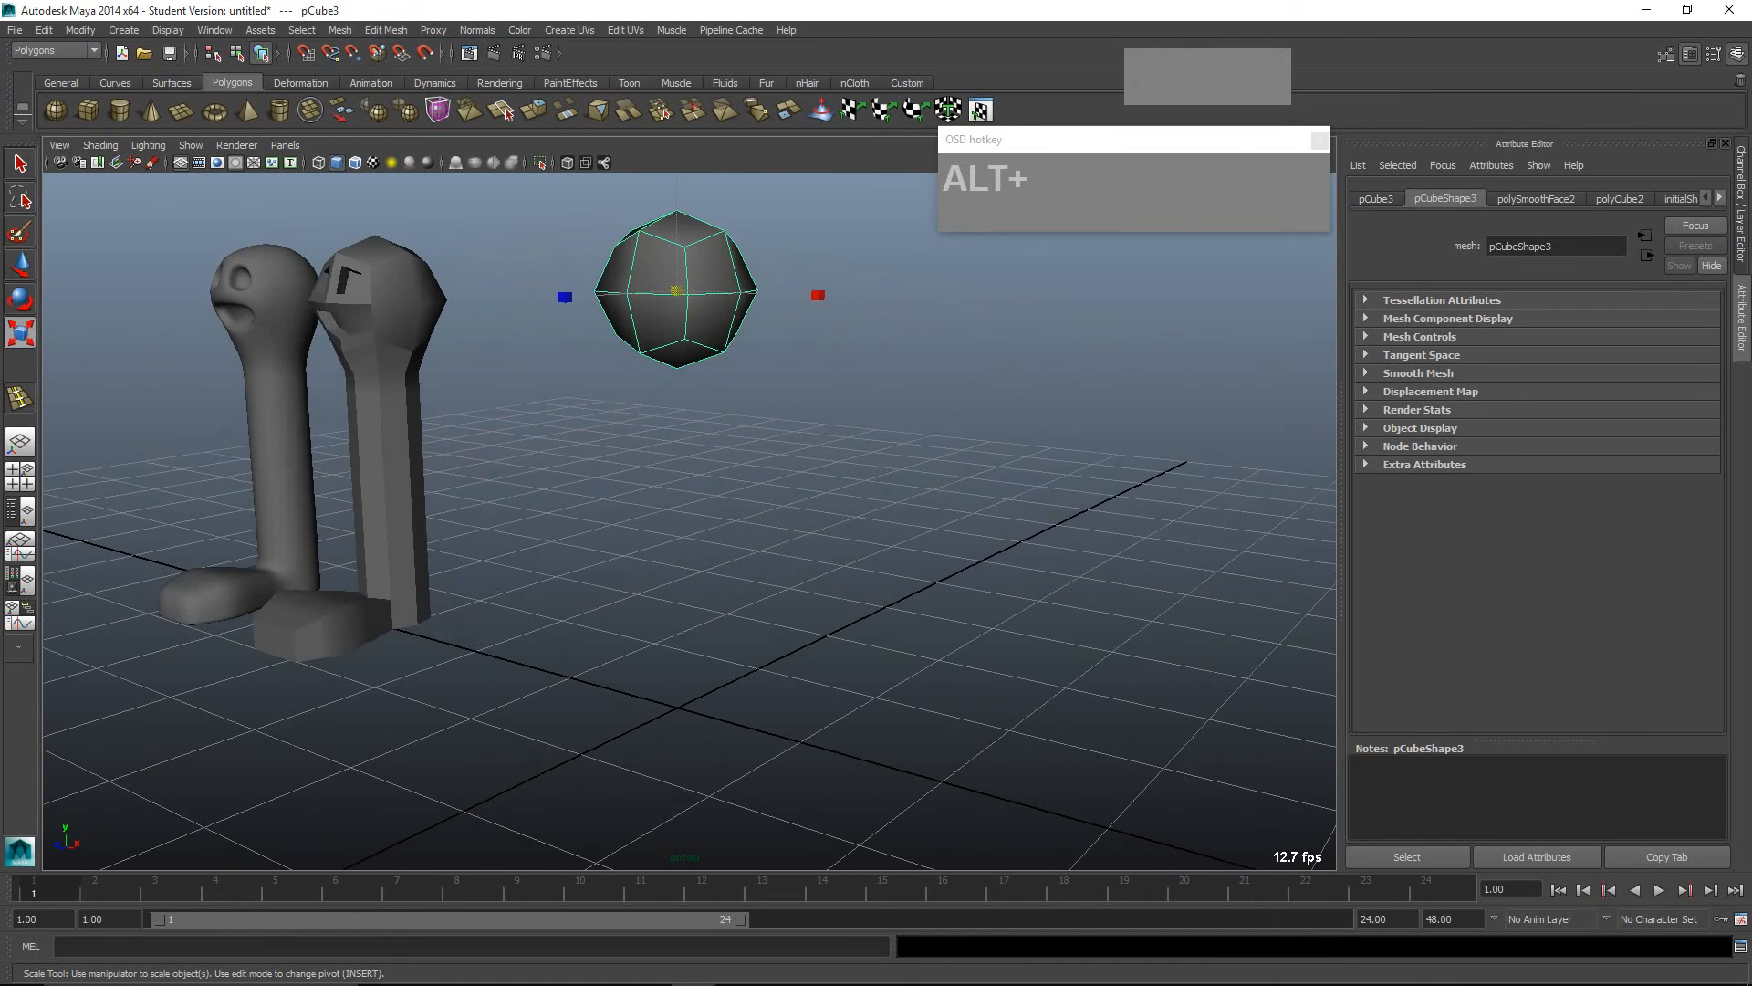
pyautogui.keyDown('alt'); pyautogui.moveTo(873, 328); pyautogui.dragTo(870, 448, button='middle'); pyautogui.keyUp('alt')
pyautogui.keyDown('alt'); pyautogui.moveTo(870, 447); pyautogui.dragTo(881, 481); pyautogui.keyUp('alt')
pyautogui.scroll(2, 869, 488)
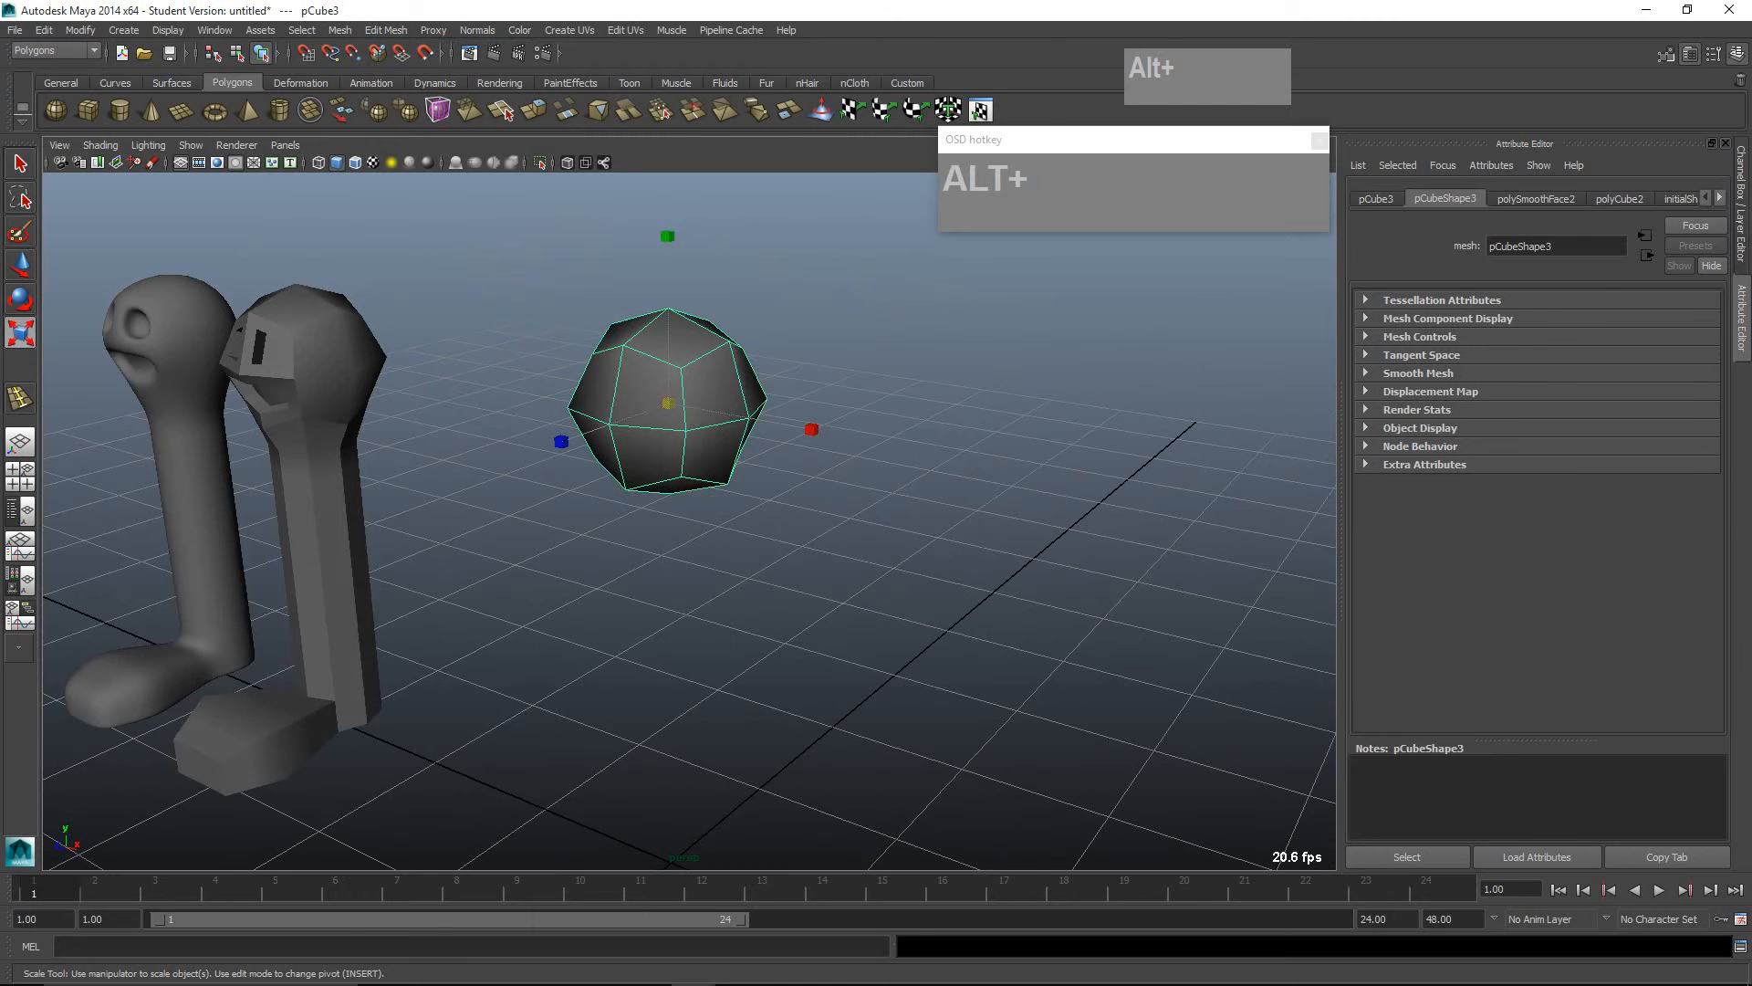
pyautogui.scroll(-1, 882, 482)
pyautogui.moveTo(881, 482)
pyautogui.keyDown('alt'); pyautogui.mouseDown()
pyautogui.moveTo(940, 468)
pyautogui.moveTo(904, 471)
pyautogui.moveTo(899, 493)
pyautogui.mouseUp(); pyautogui.keyUp('alt')
pyautogui.scroll(-1, 903, 471)
pyautogui.click(876, 438)
pyautogui.click(694, 448)
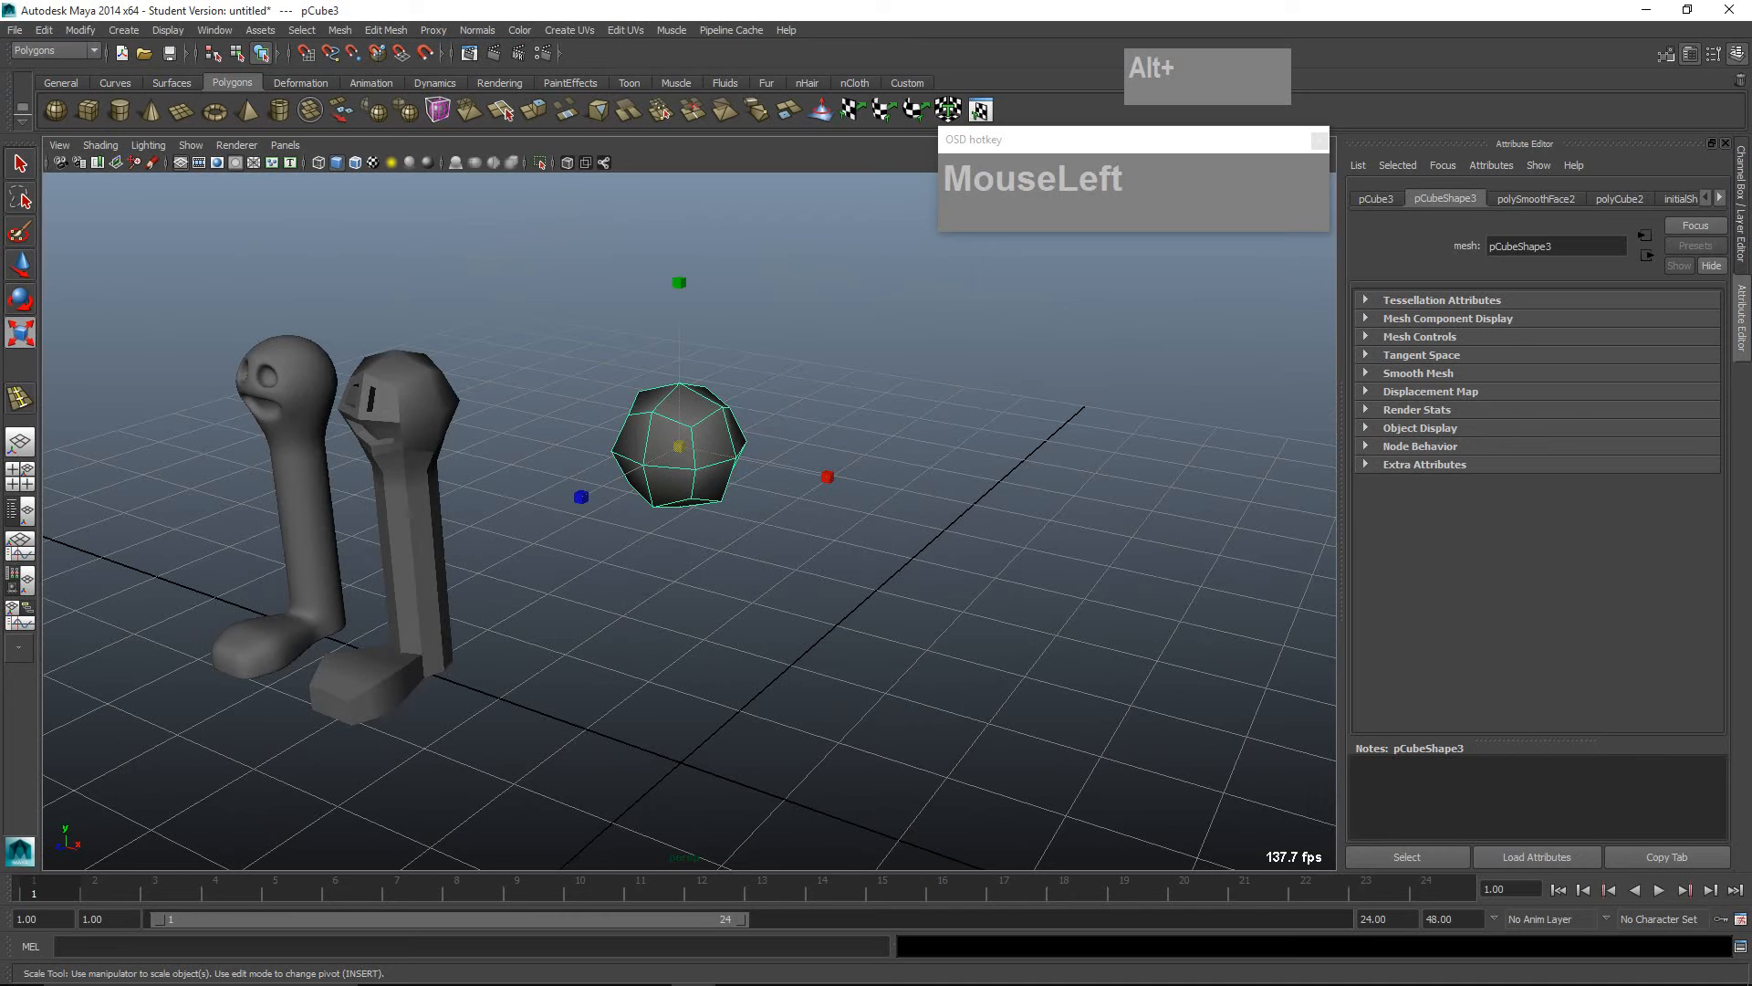
# Step: Switch the smoothed cube to face selection and select the two adjacent upper front faces for the eyes
pyautogui.press('w')
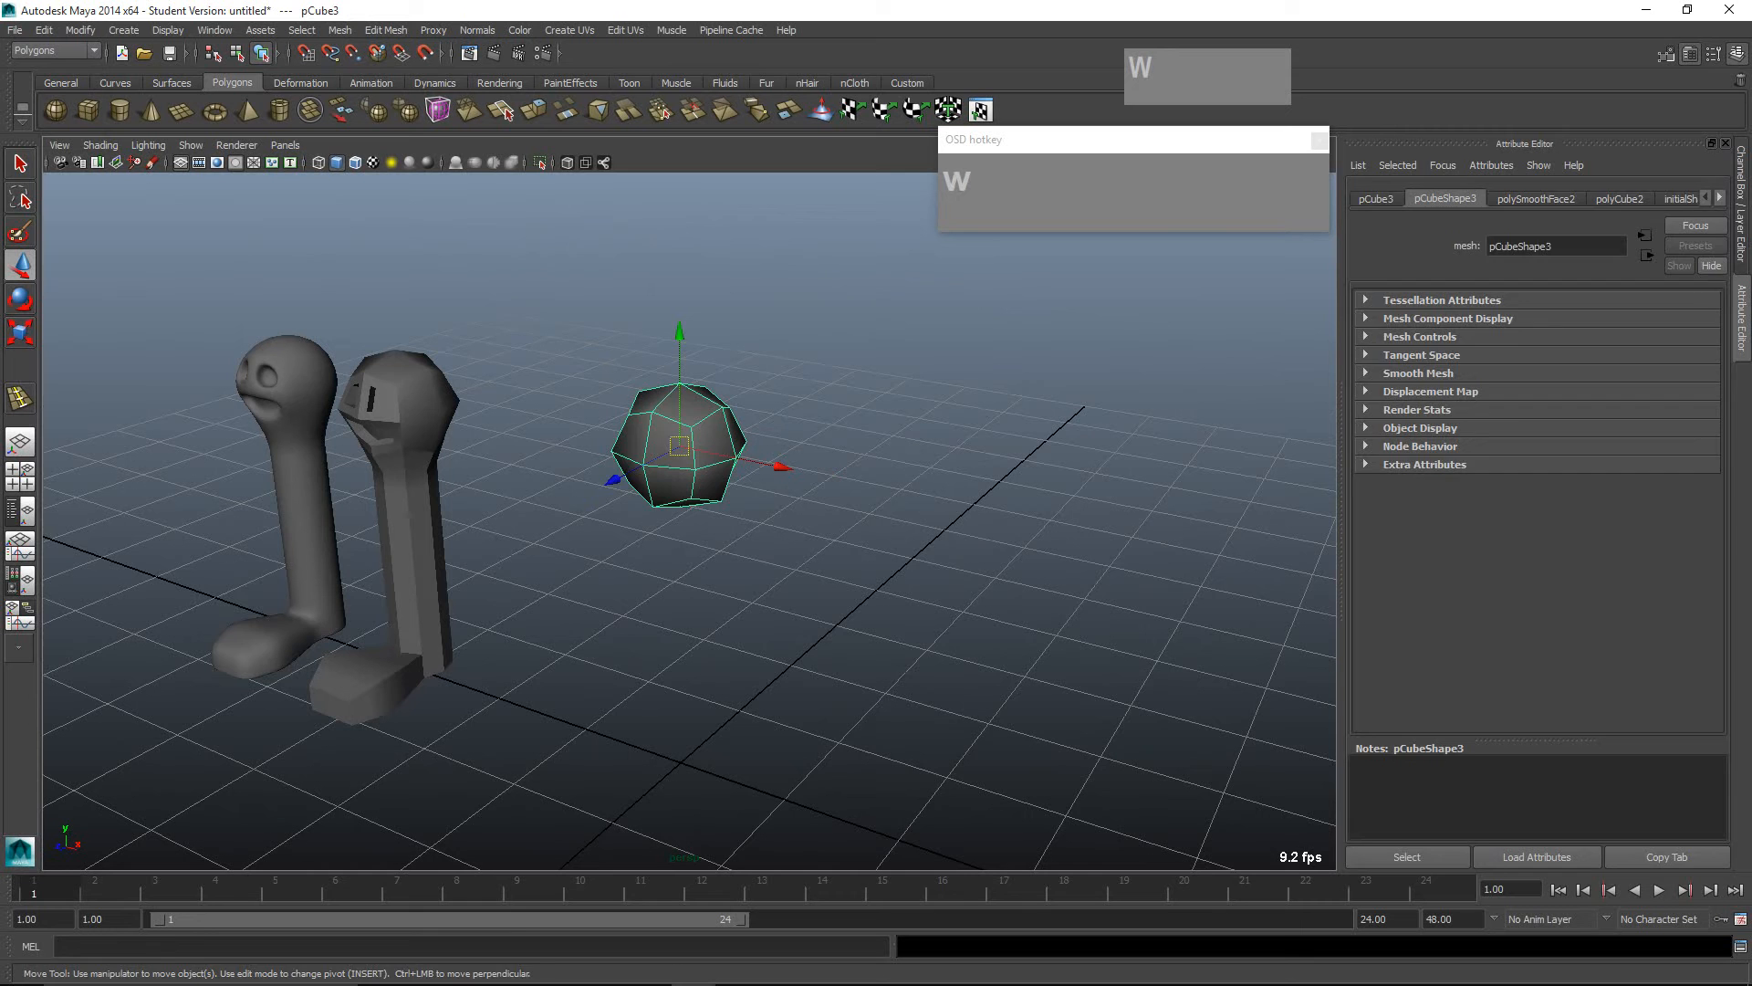
pyautogui.click(821, 566)
pyautogui.scroll(3, 675, 415)
pyautogui.click(676, 410)
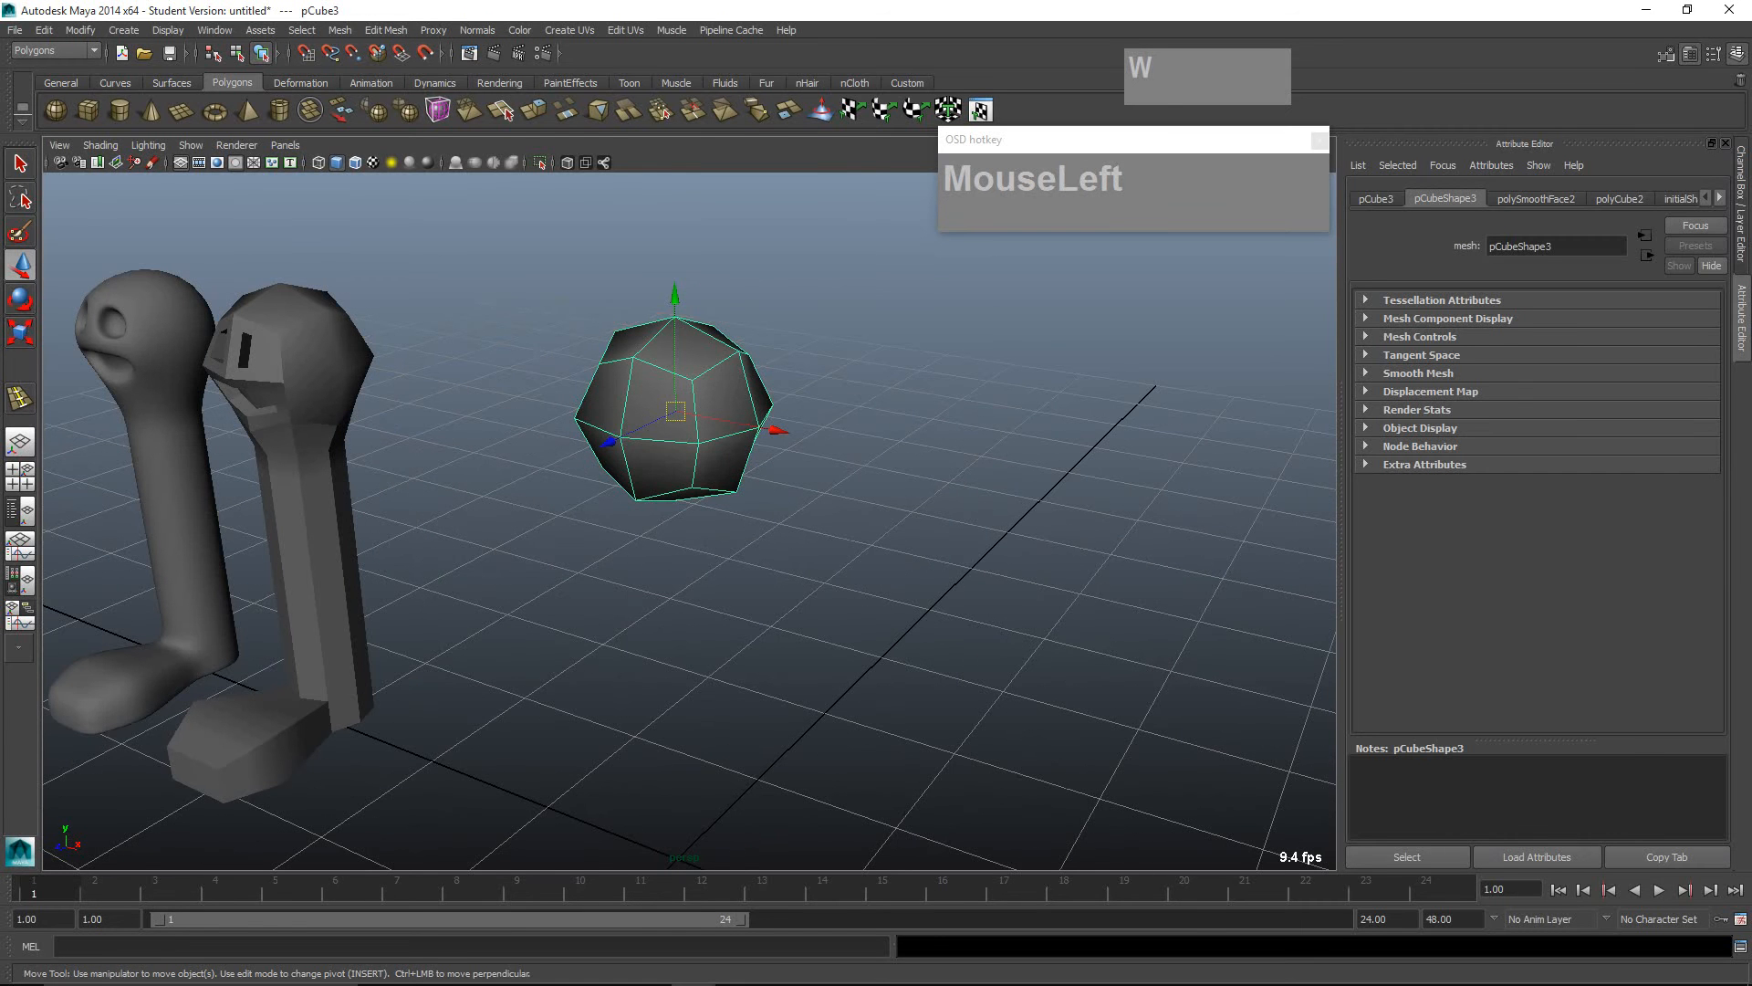
pyautogui.rightClick(641, 387)
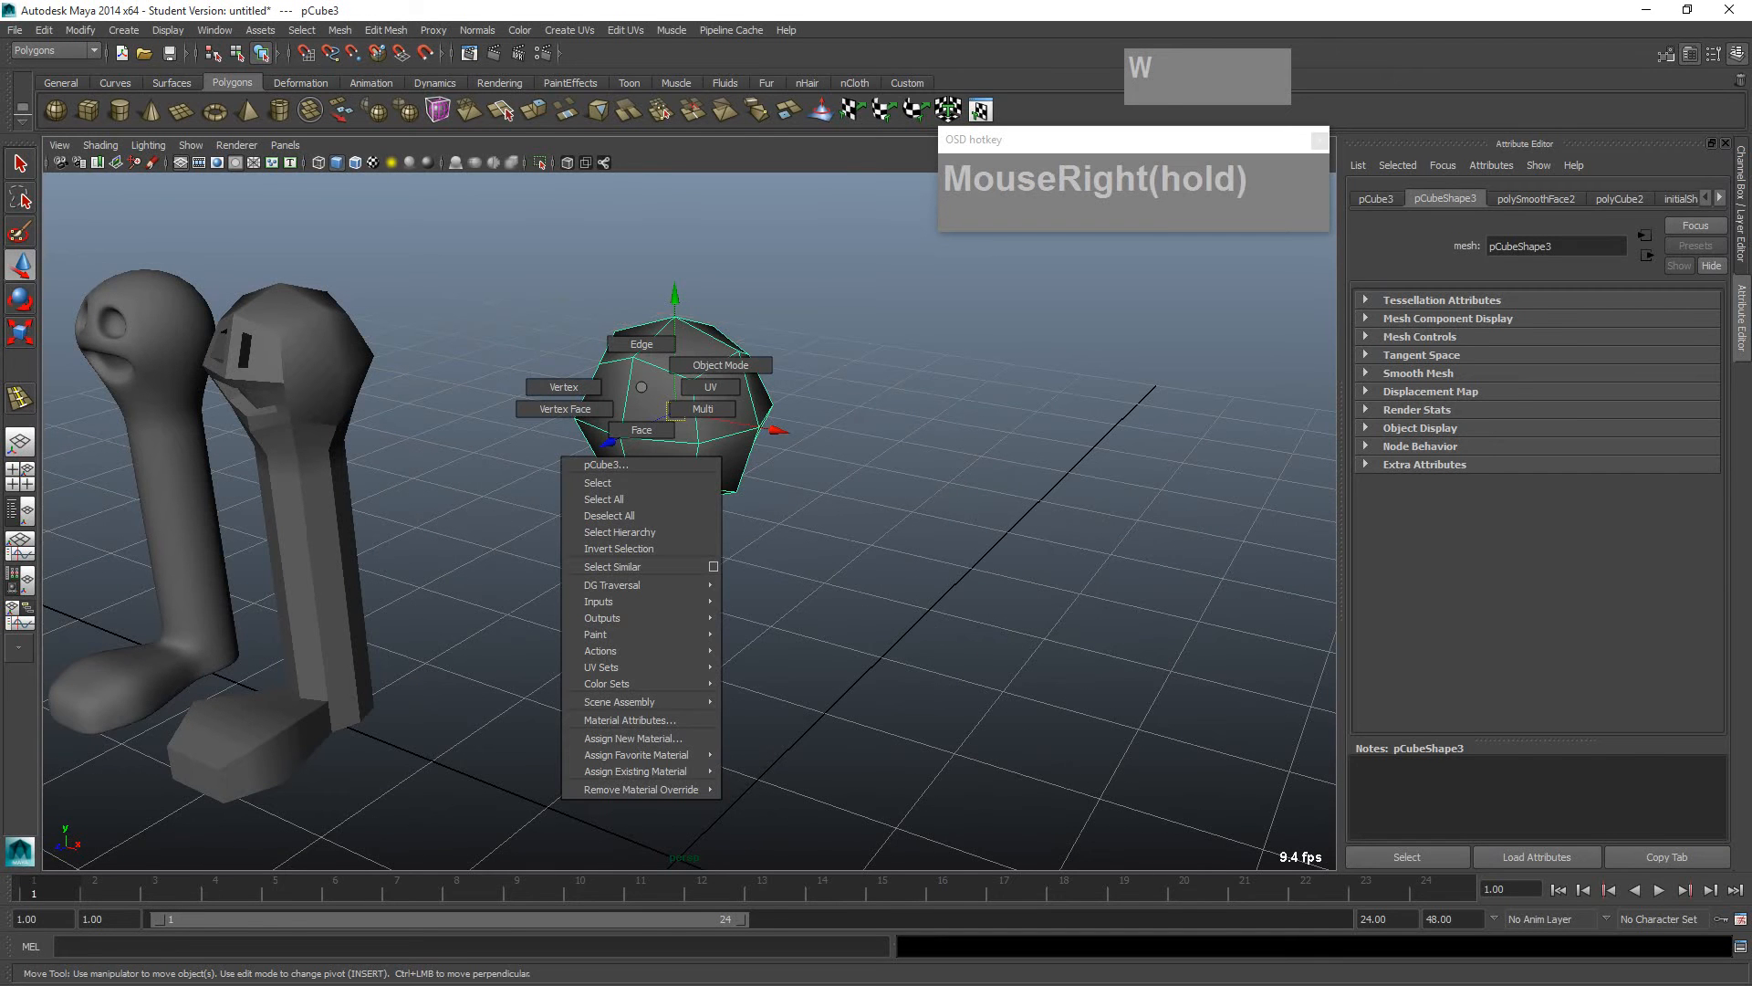
pyautogui.moveTo(642, 387); pyautogui.dragTo(643, 426, button='right')
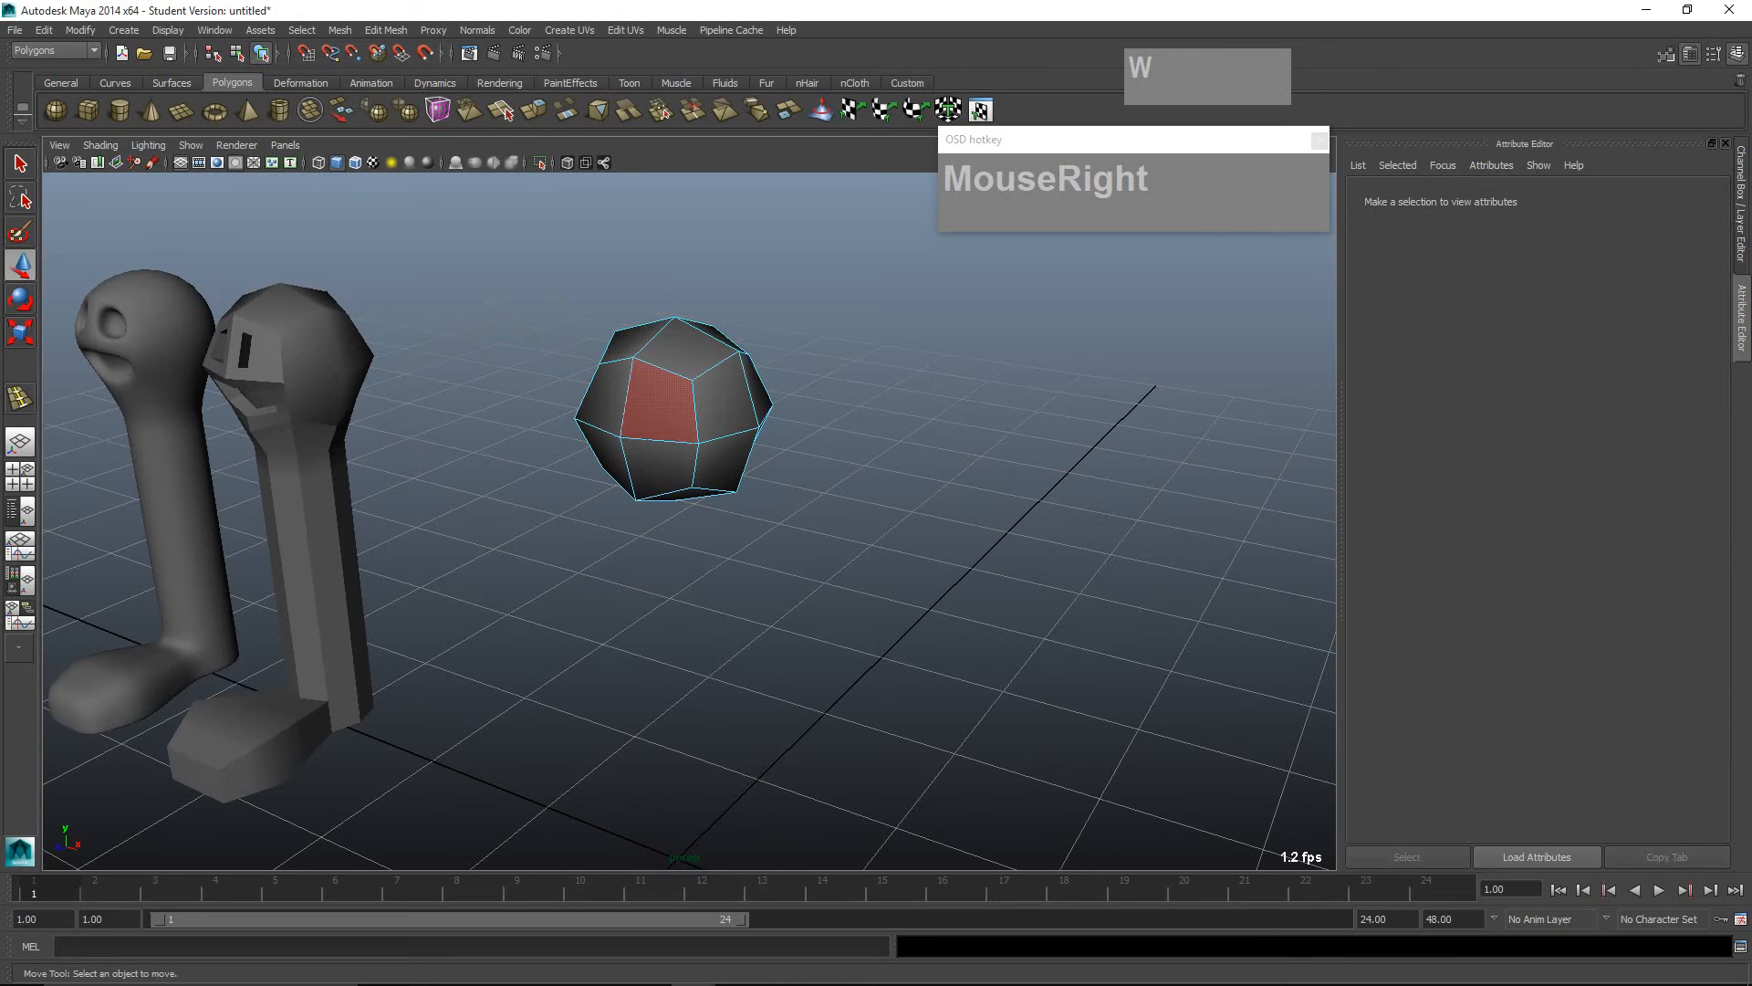
pyautogui.click(655, 401)
pyautogui.keyDown('shift'); pyautogui.click(596, 394); pyautogui.keyUp('shift')
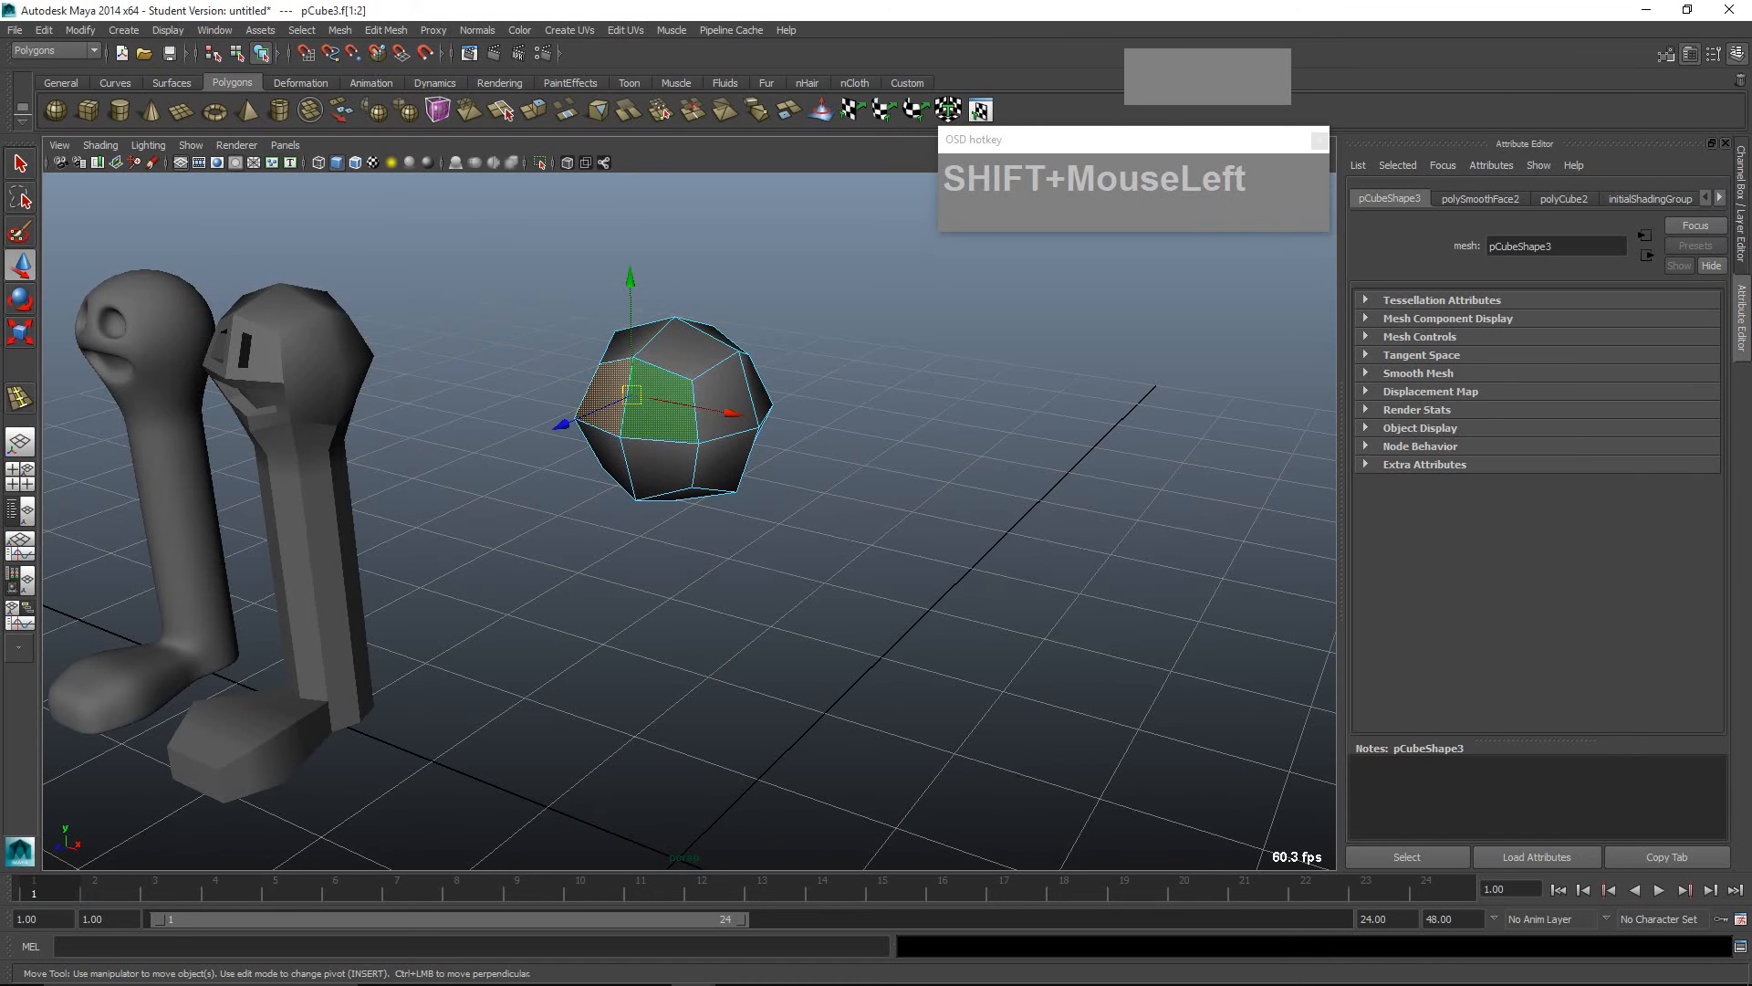
# Step: Make the Edit Mesh commands a floating window and turn off Keep Faces Together
pyautogui.click(386, 31)
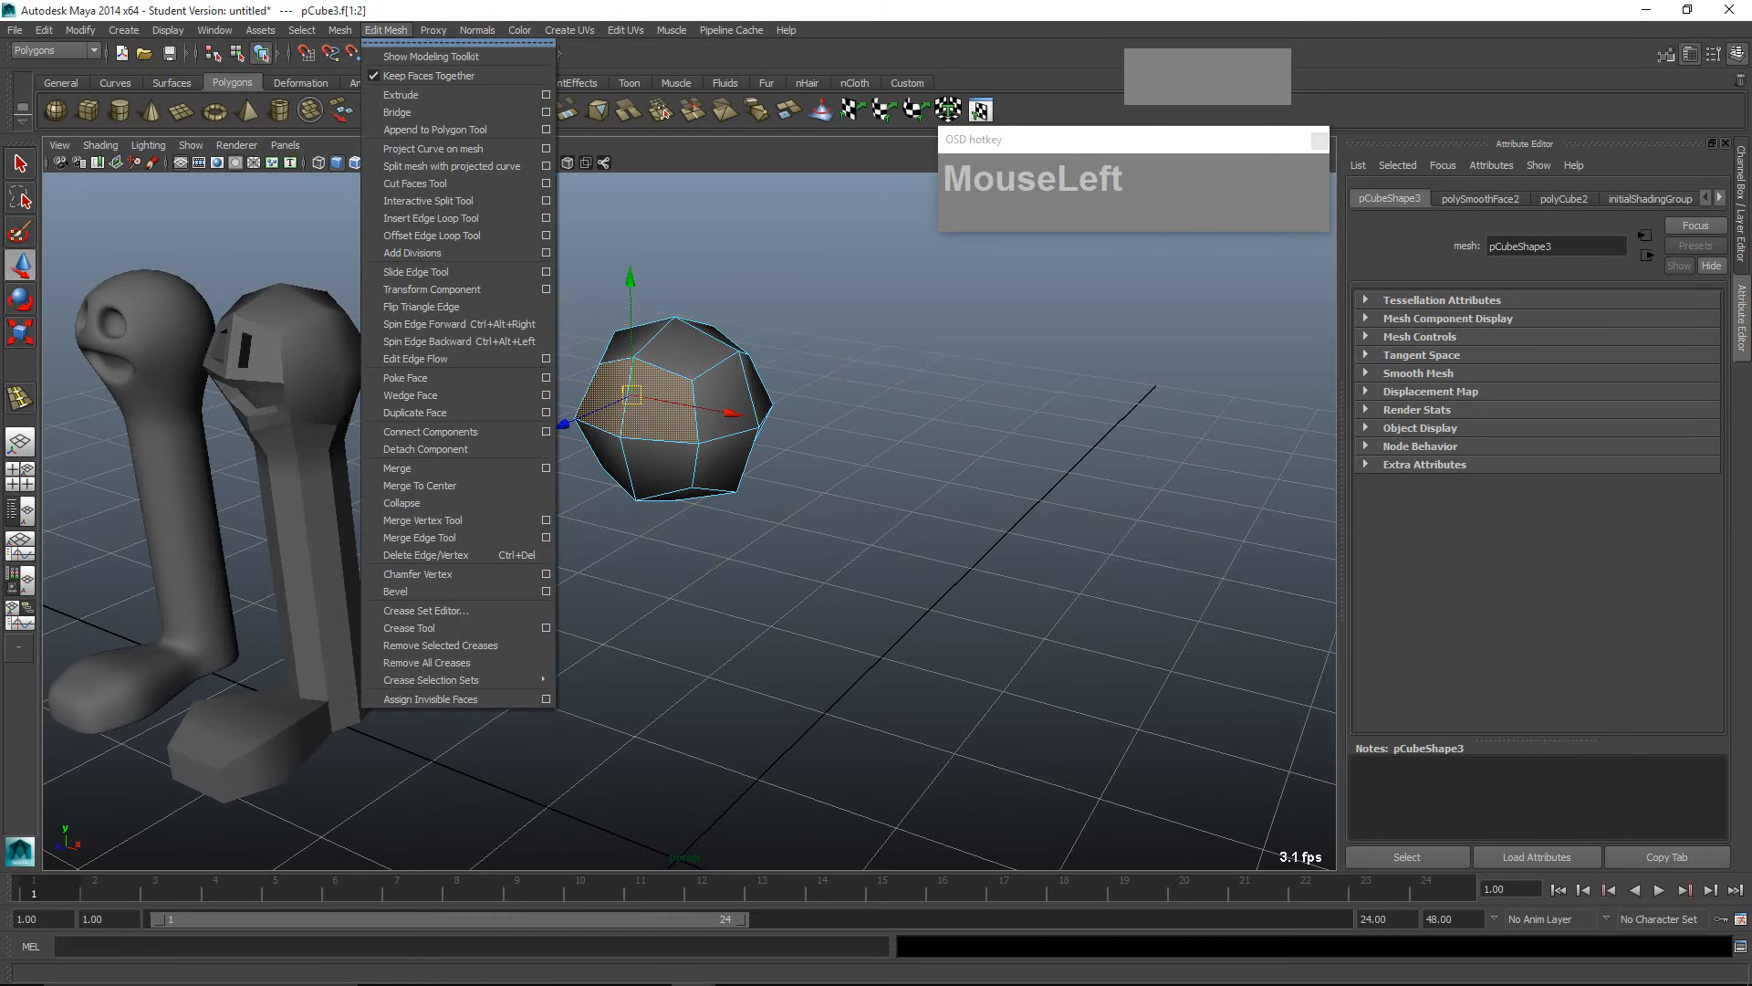
pyautogui.click(459, 41)
pyautogui.moveTo(474, 41); pyautogui.dragTo(895, 292)
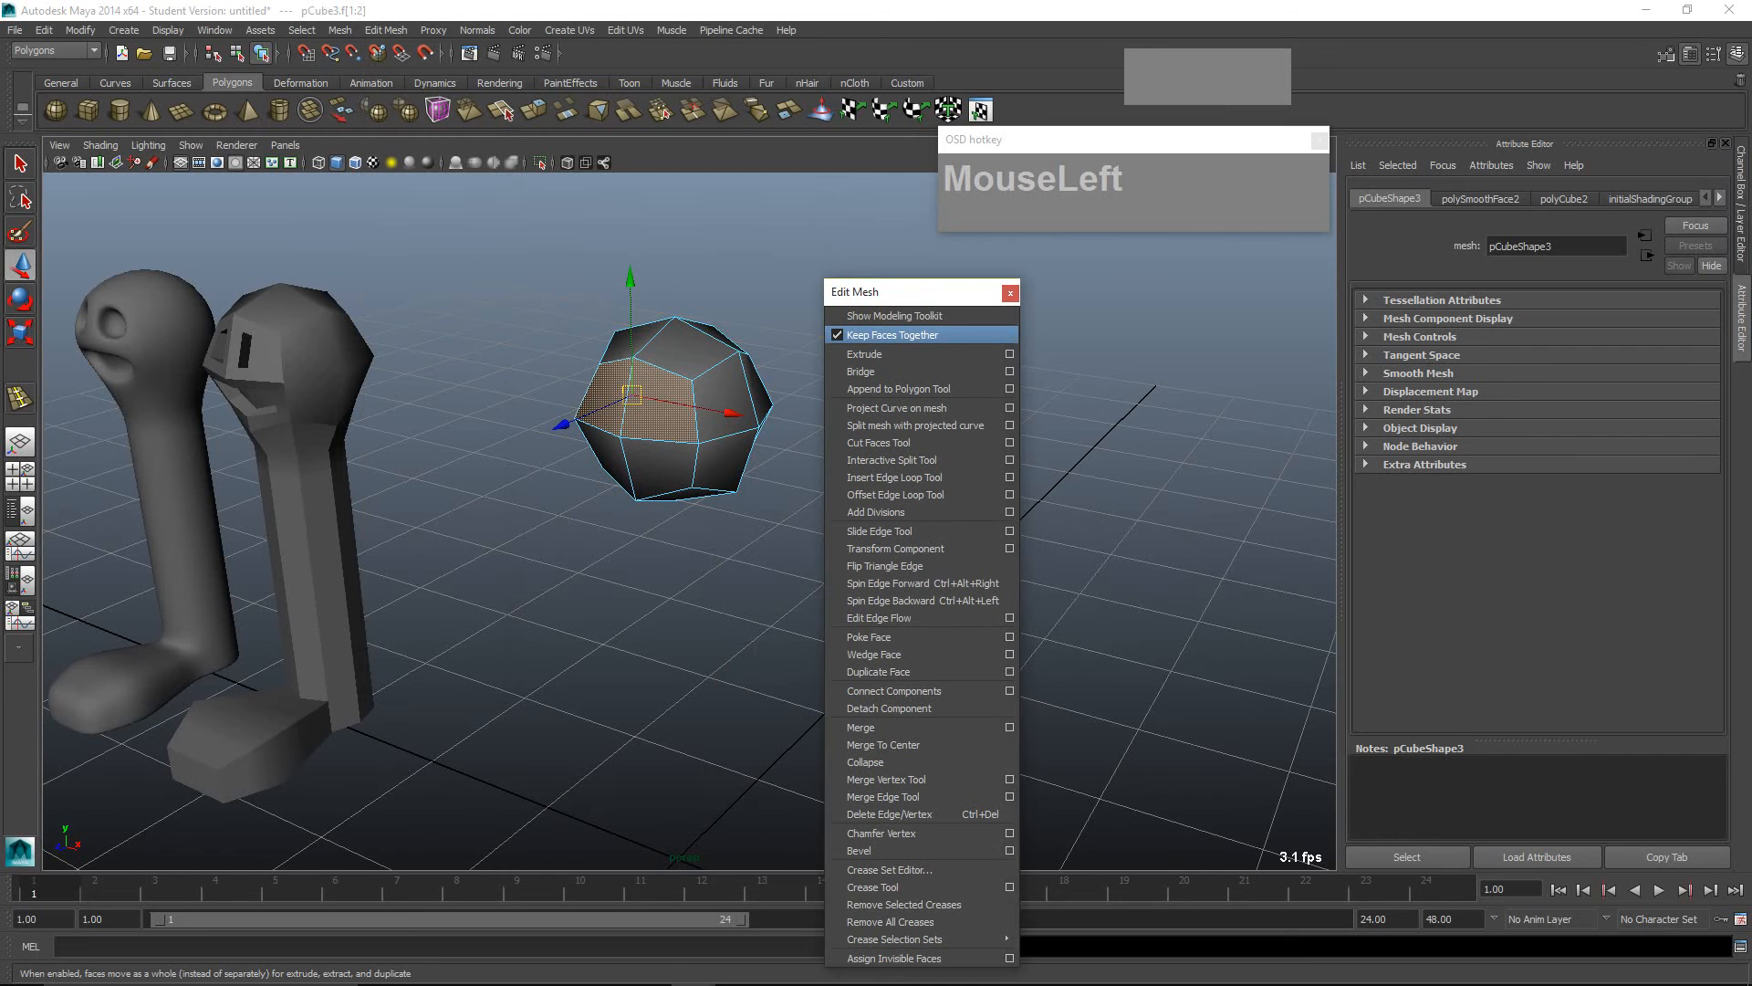
pyautogui.click(891, 335)
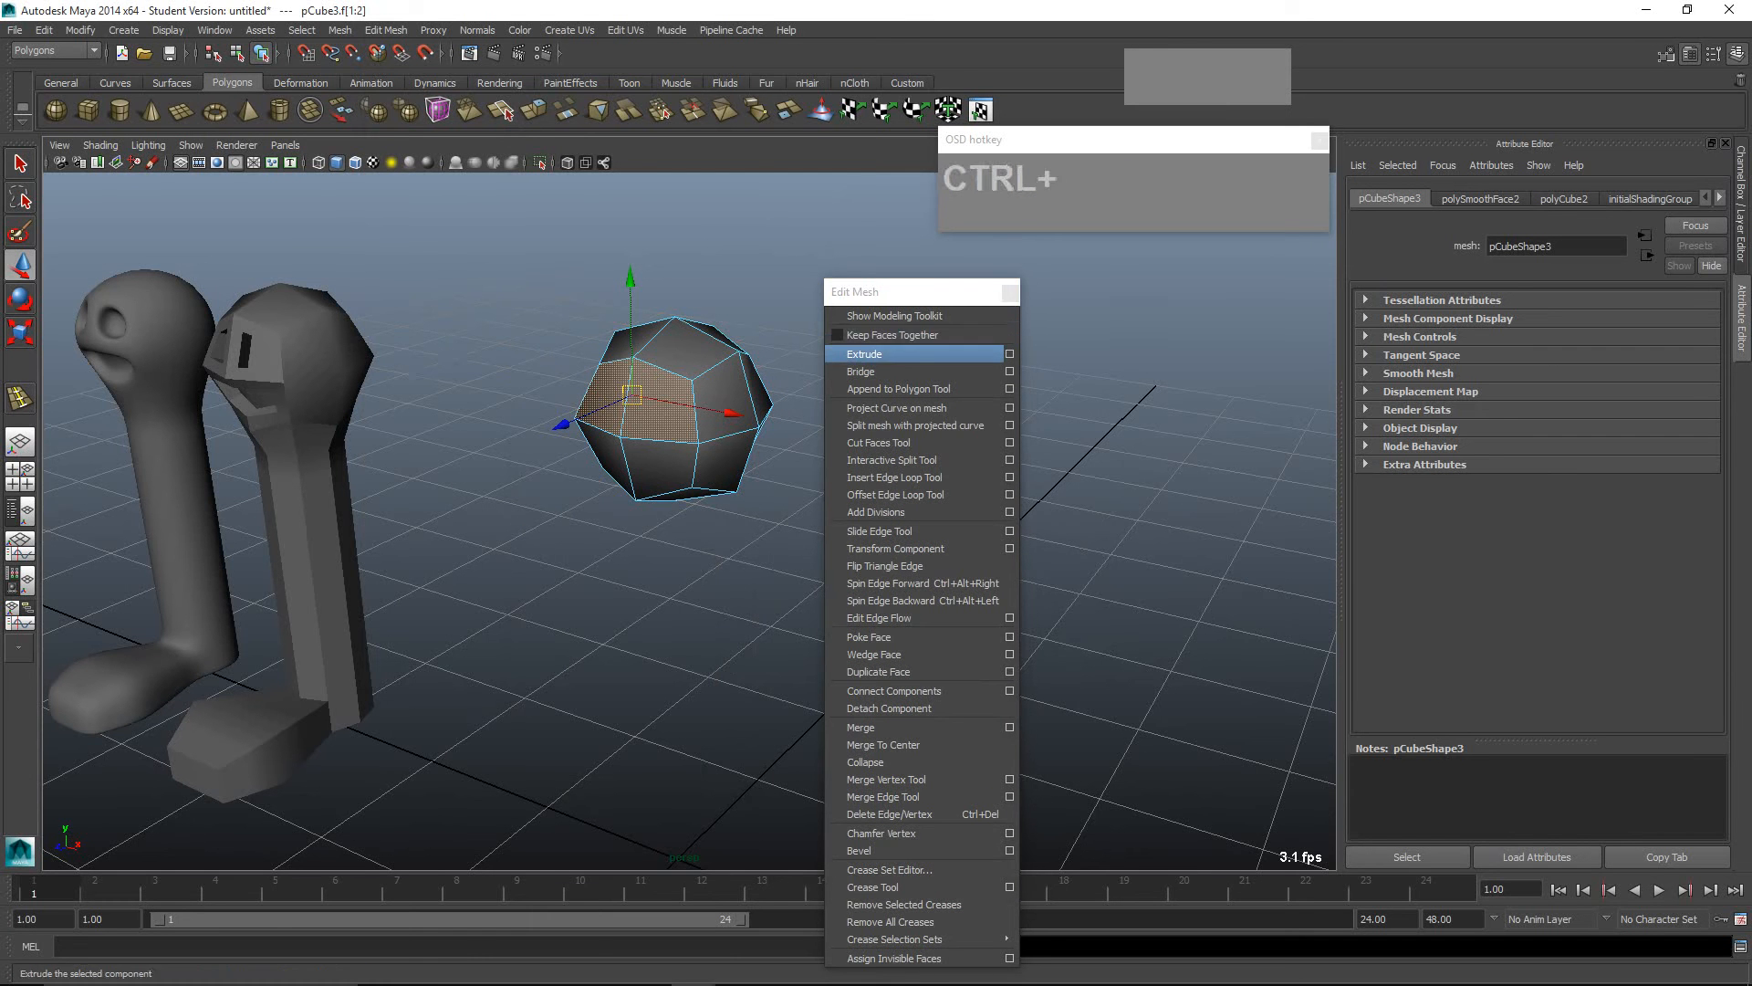
pyautogui.hotkey('ctrl', '1')
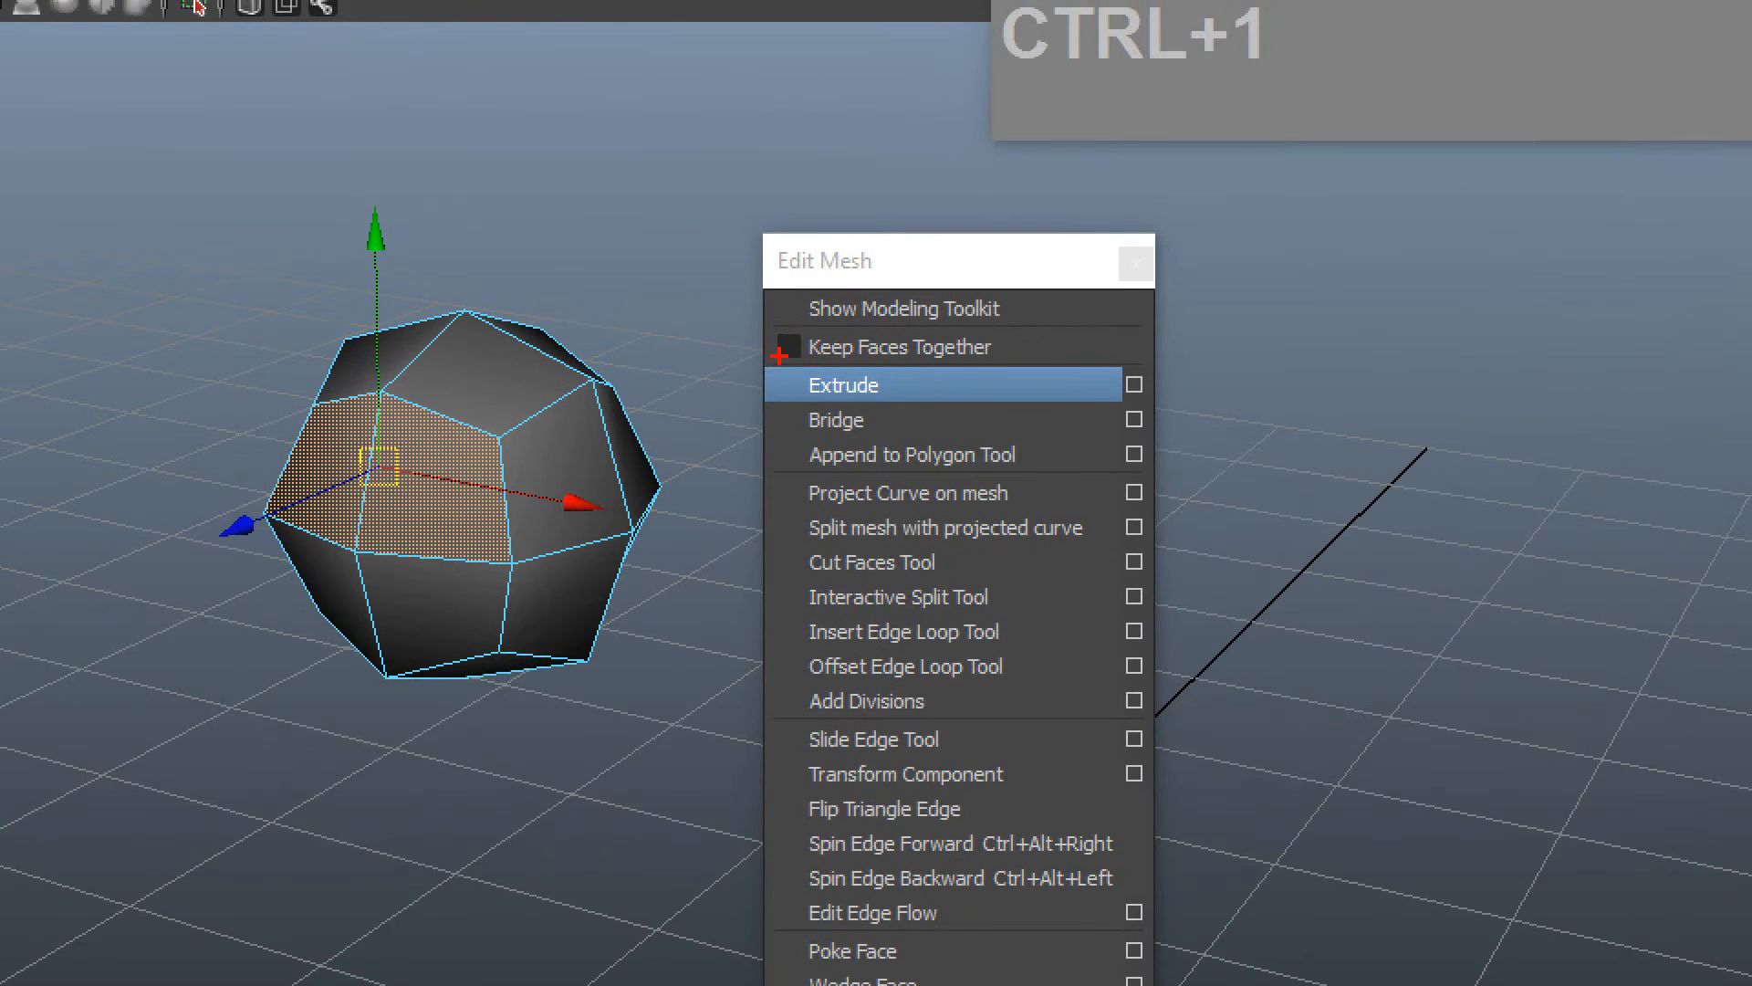
pyautogui.press('Escape')
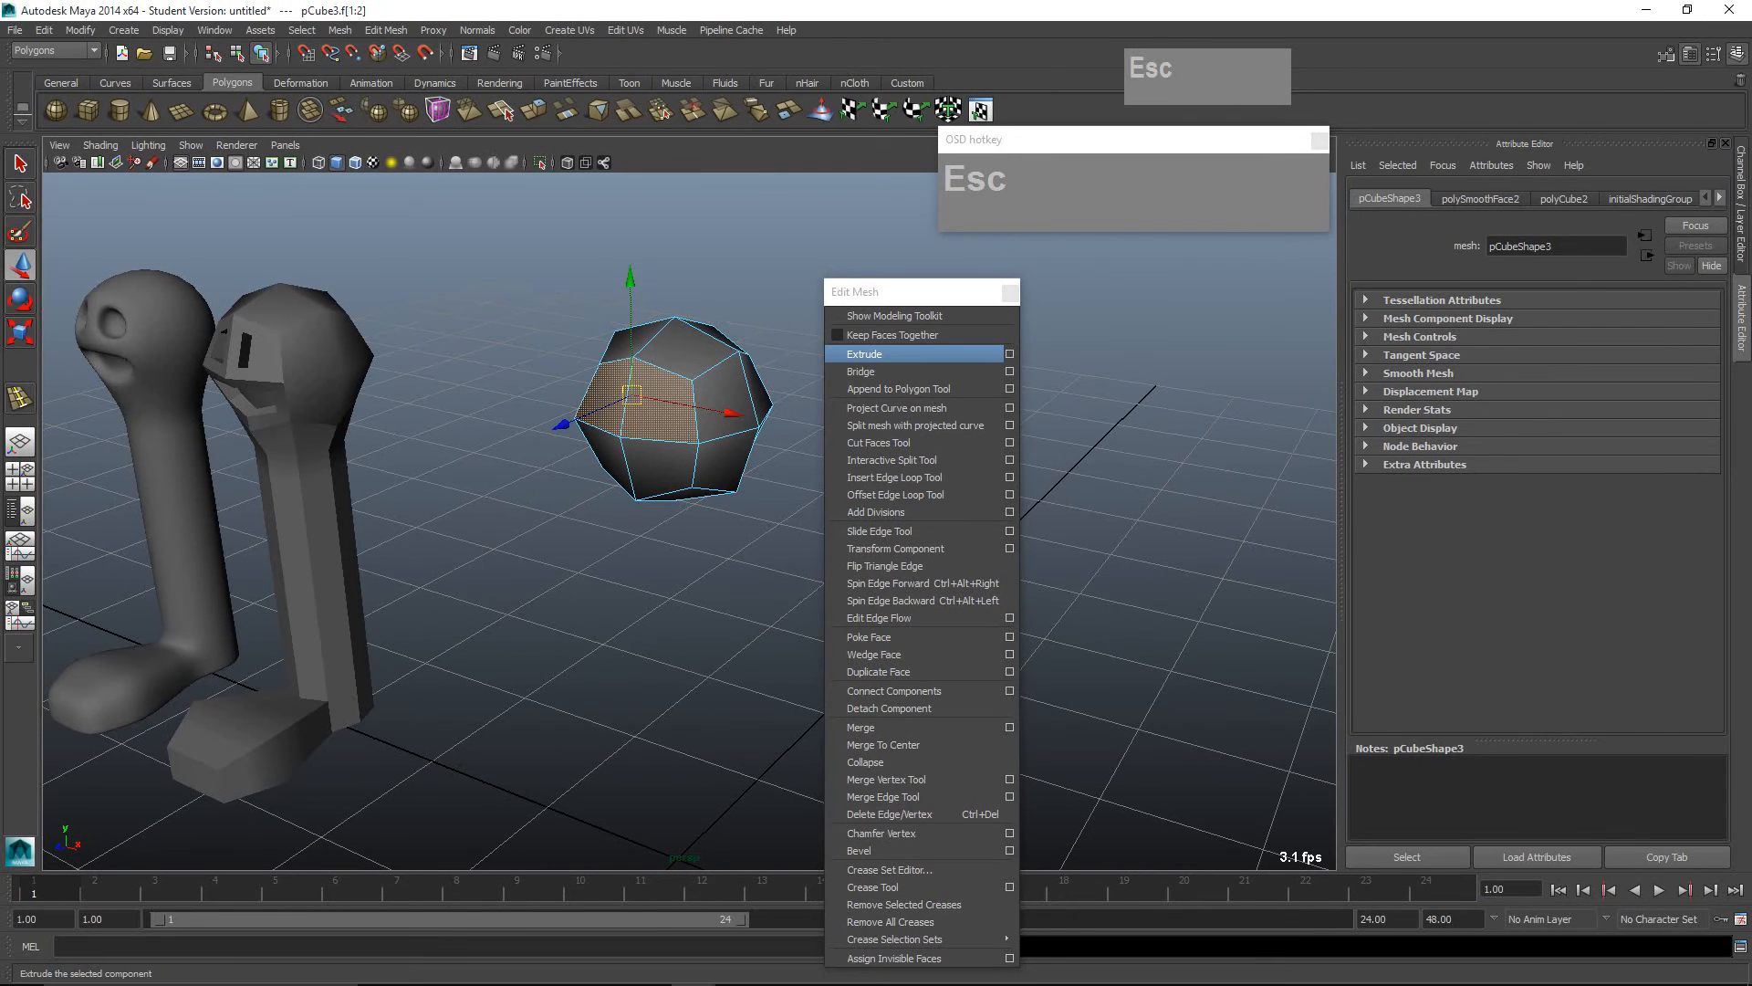
# Step: Extrude the two selected eye faces separately and scale them uniformly to 0.6
pyautogui.click(864, 354)
pyautogui.moveTo(877, 291); pyautogui.dragTo(994, 290)
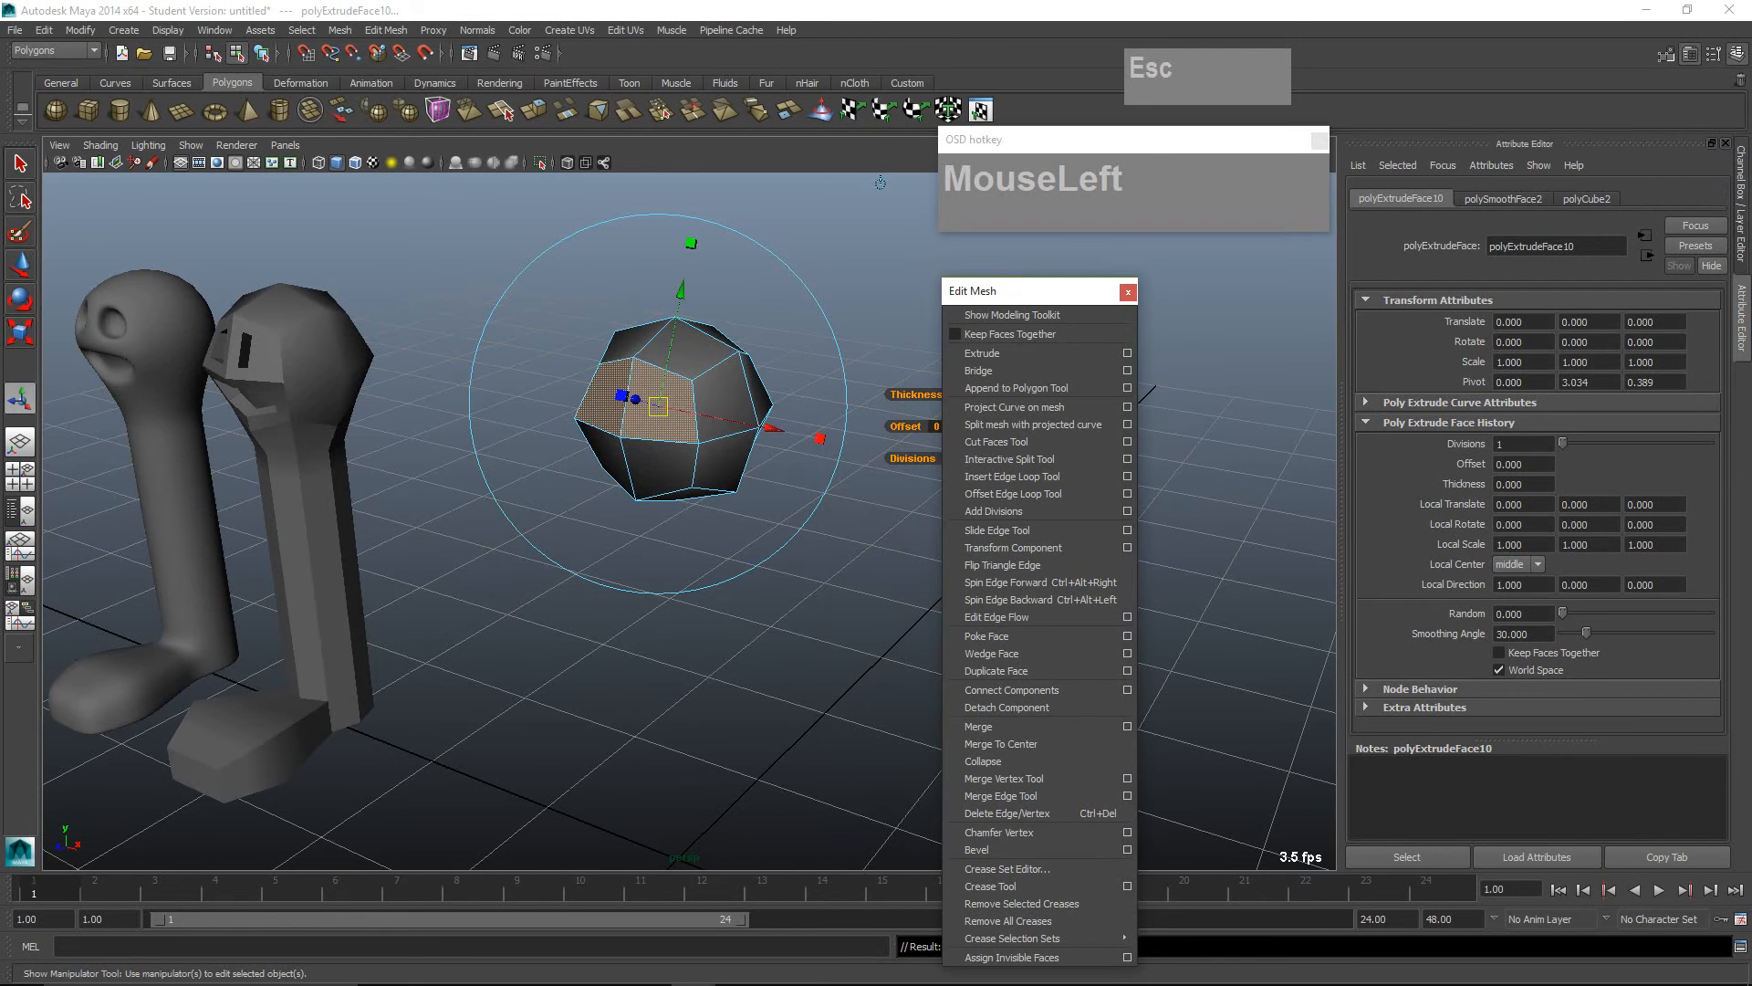
pyautogui.click(691, 244)
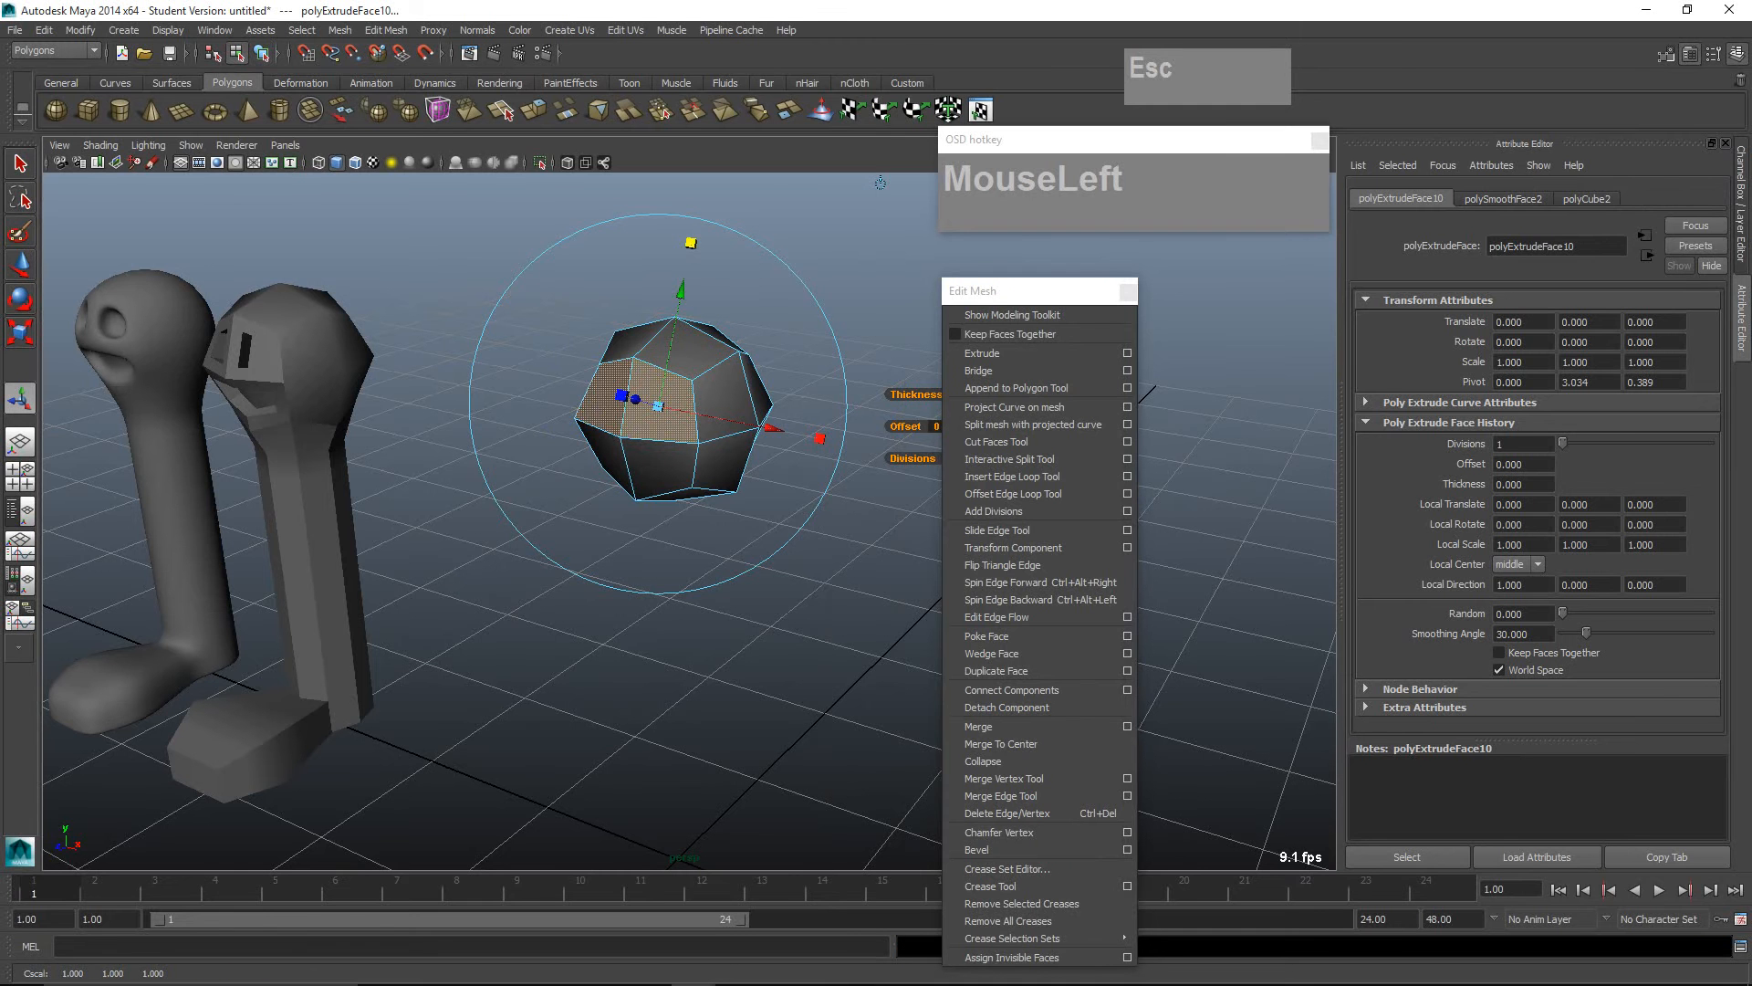
pyautogui.moveTo(820, 438); pyautogui.dragTo(754, 425)
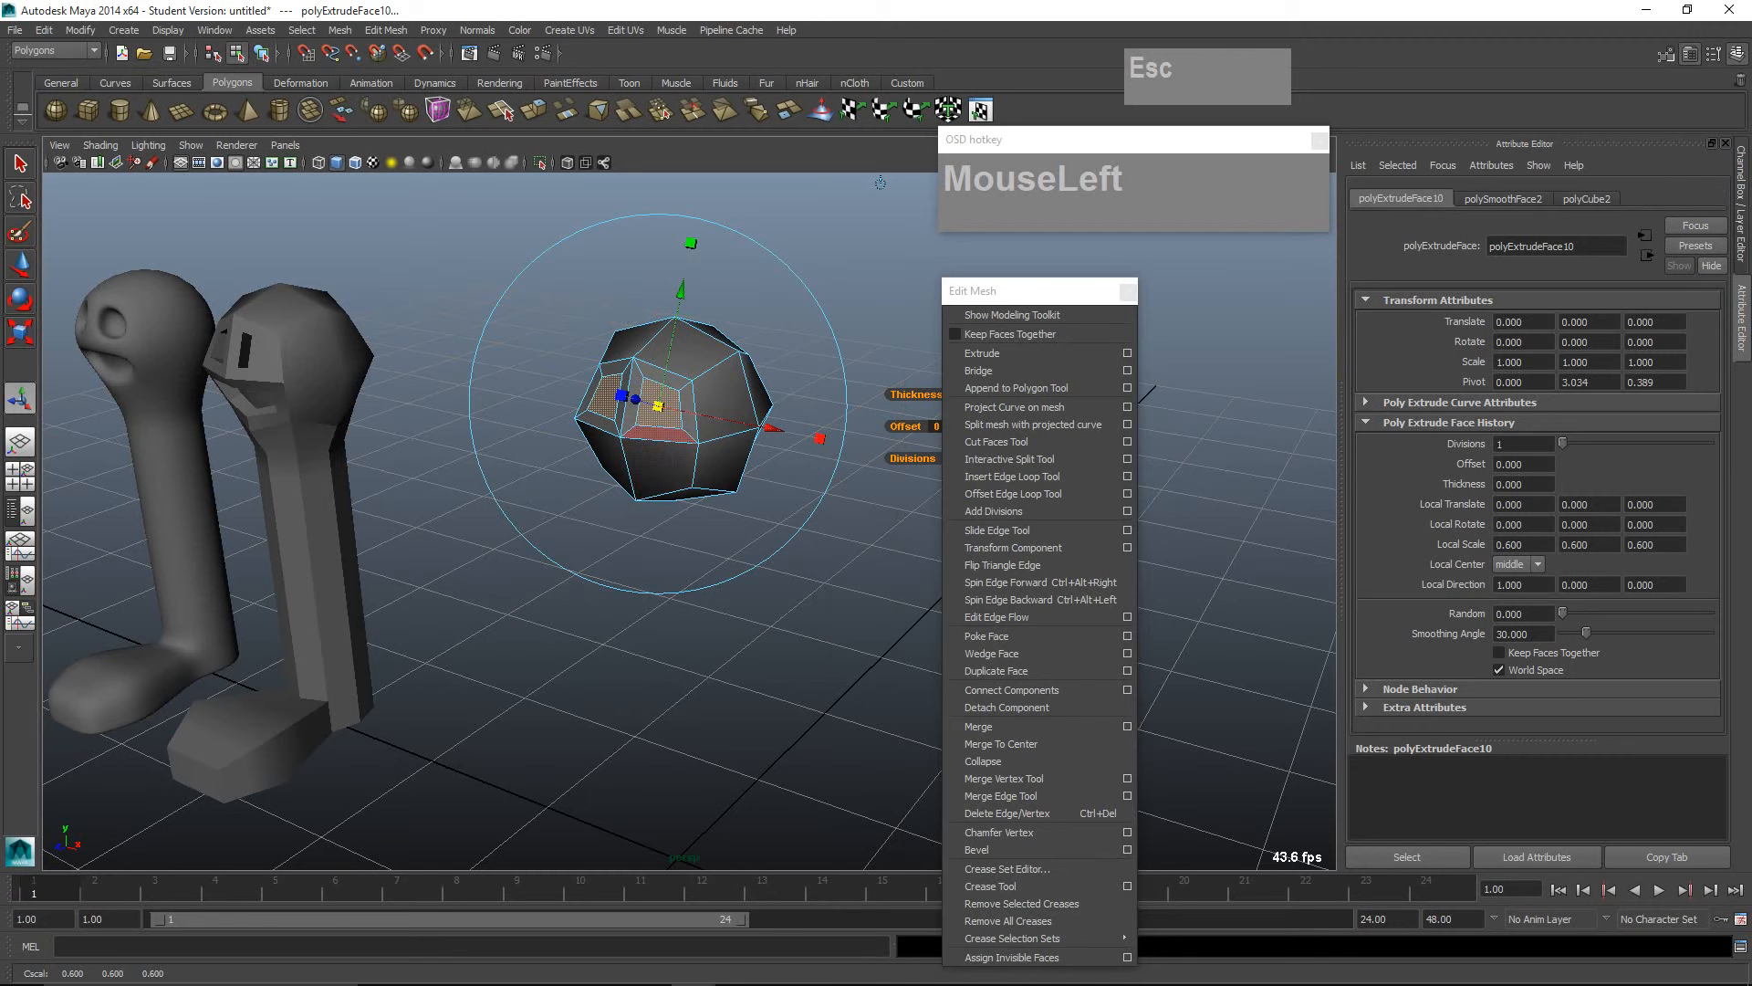
# Step: Extrude the two inset eye faces again and push them into the head to form eye sockets
pyautogui.hotkey('ctrl', 'e')
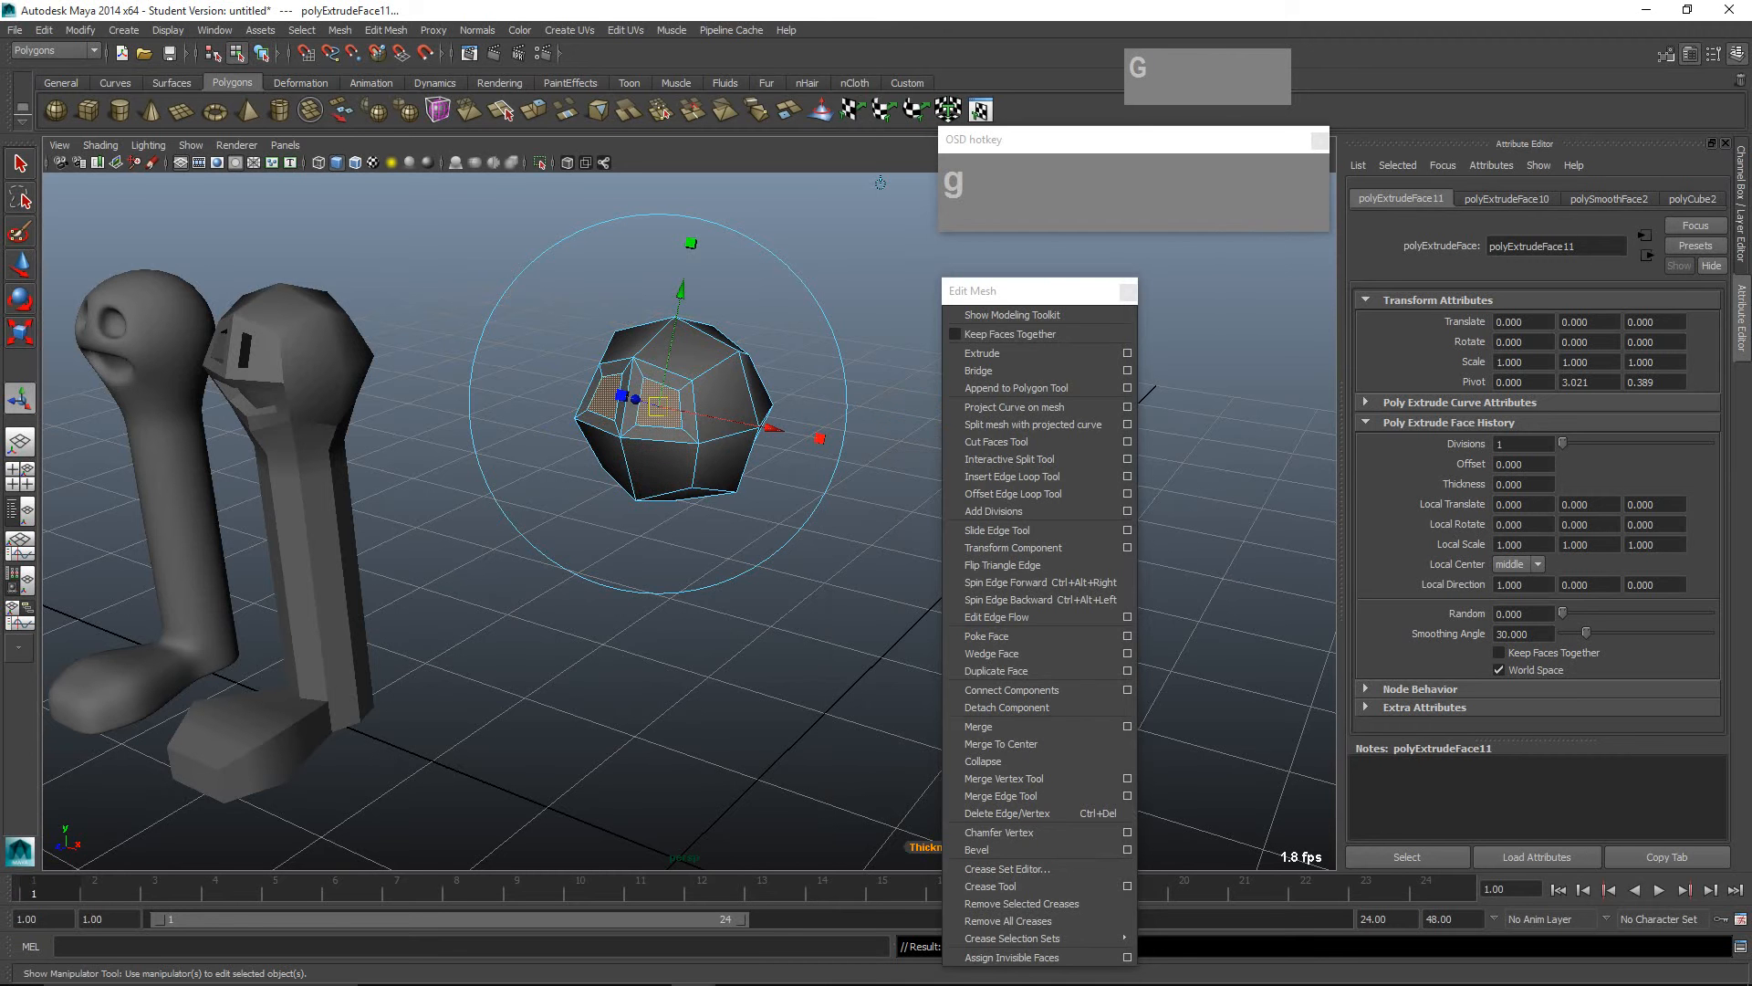
pyautogui.keyDown('alt'); pyautogui.moveTo(880, 184); pyautogui.dragTo(940, 192); pyautogui.keyUp('alt')
pyautogui.click(919, 189)
pyautogui.keyDown('alt'); pyautogui.moveTo(658, 383); pyautogui.dragTo(580, 492, button='middle'); pyautogui.keyUp('alt')
pyautogui.scroll(2, 581, 492)
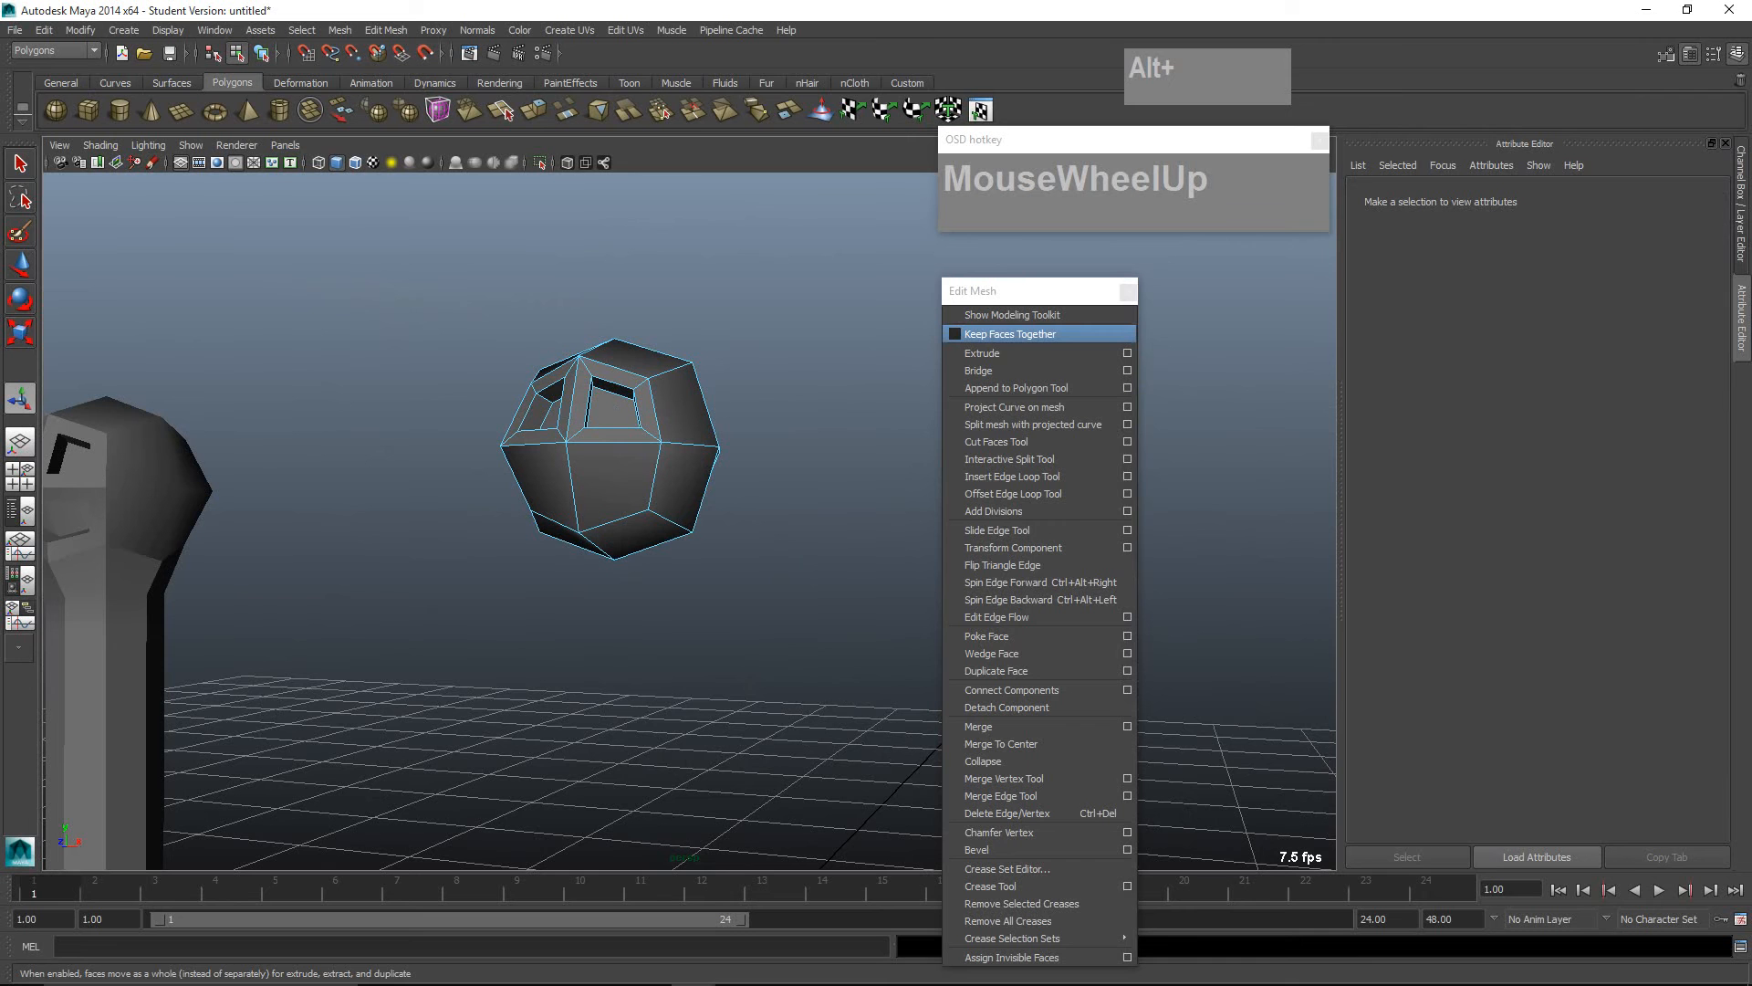
# Step: Turn on Keep Faces Together, then extrude the two lower front faces as one and scale them uniformly to 0.55
pyautogui.click(1010, 333)
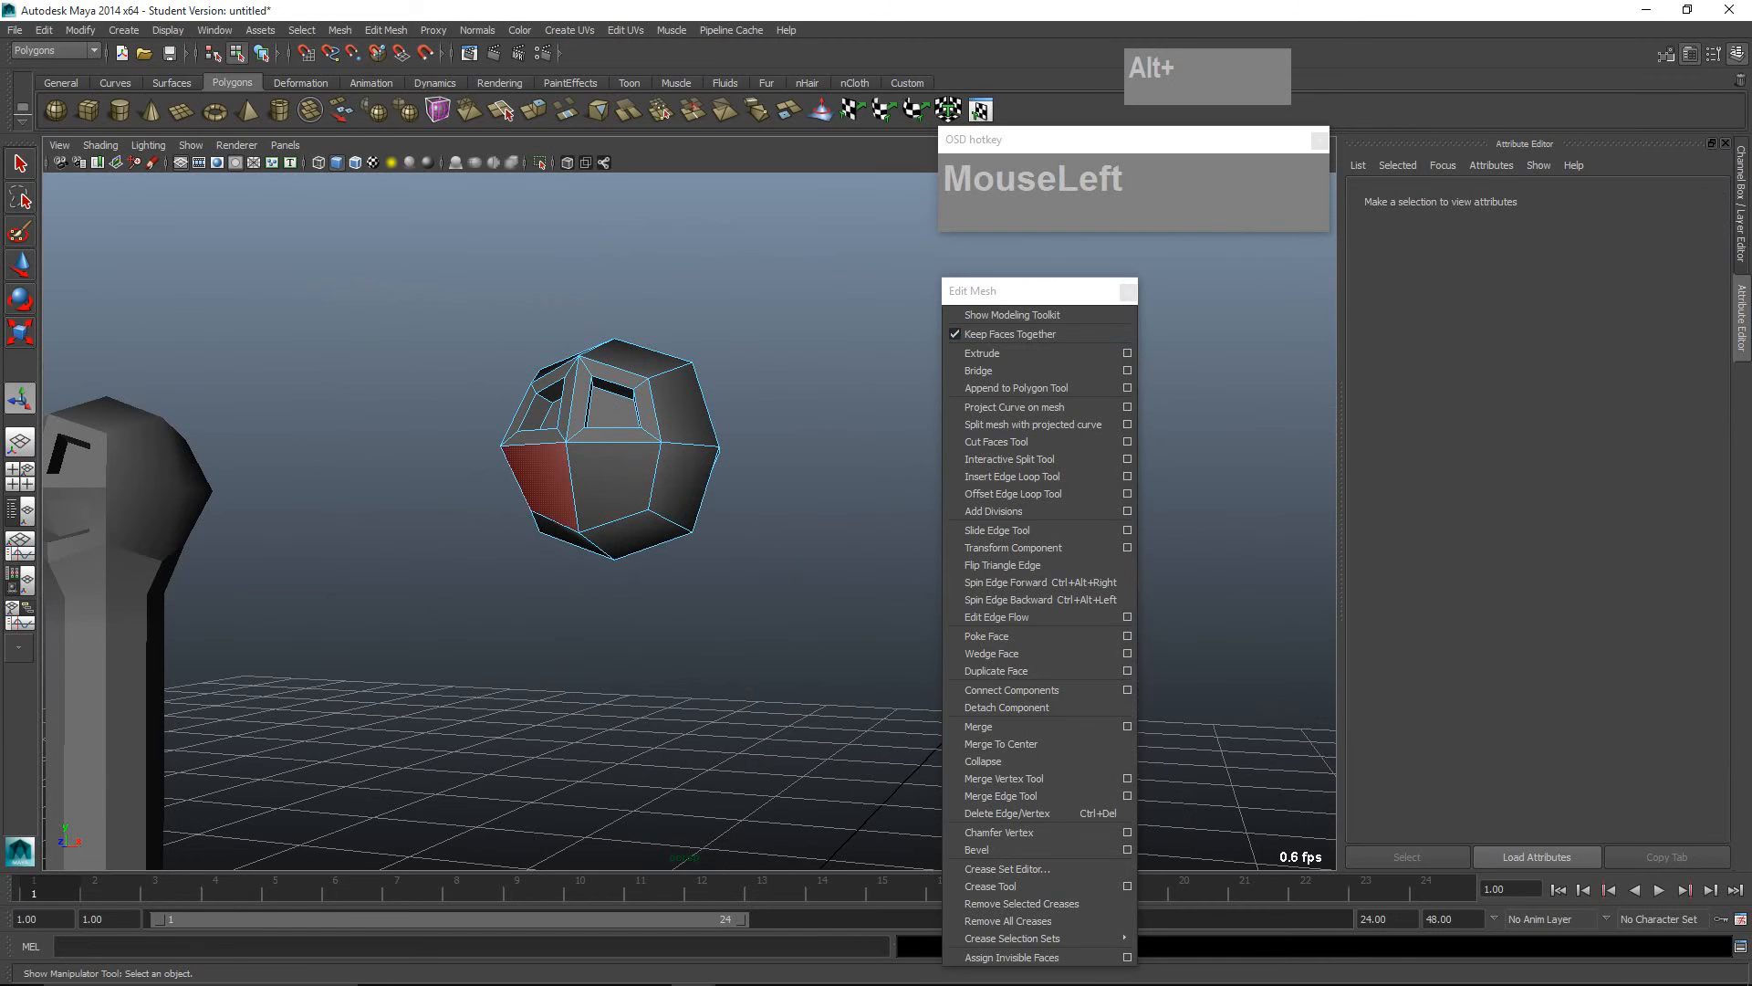
pyautogui.keyDown('shift'); pyautogui.click(613, 488); pyautogui.keyUp('shift')
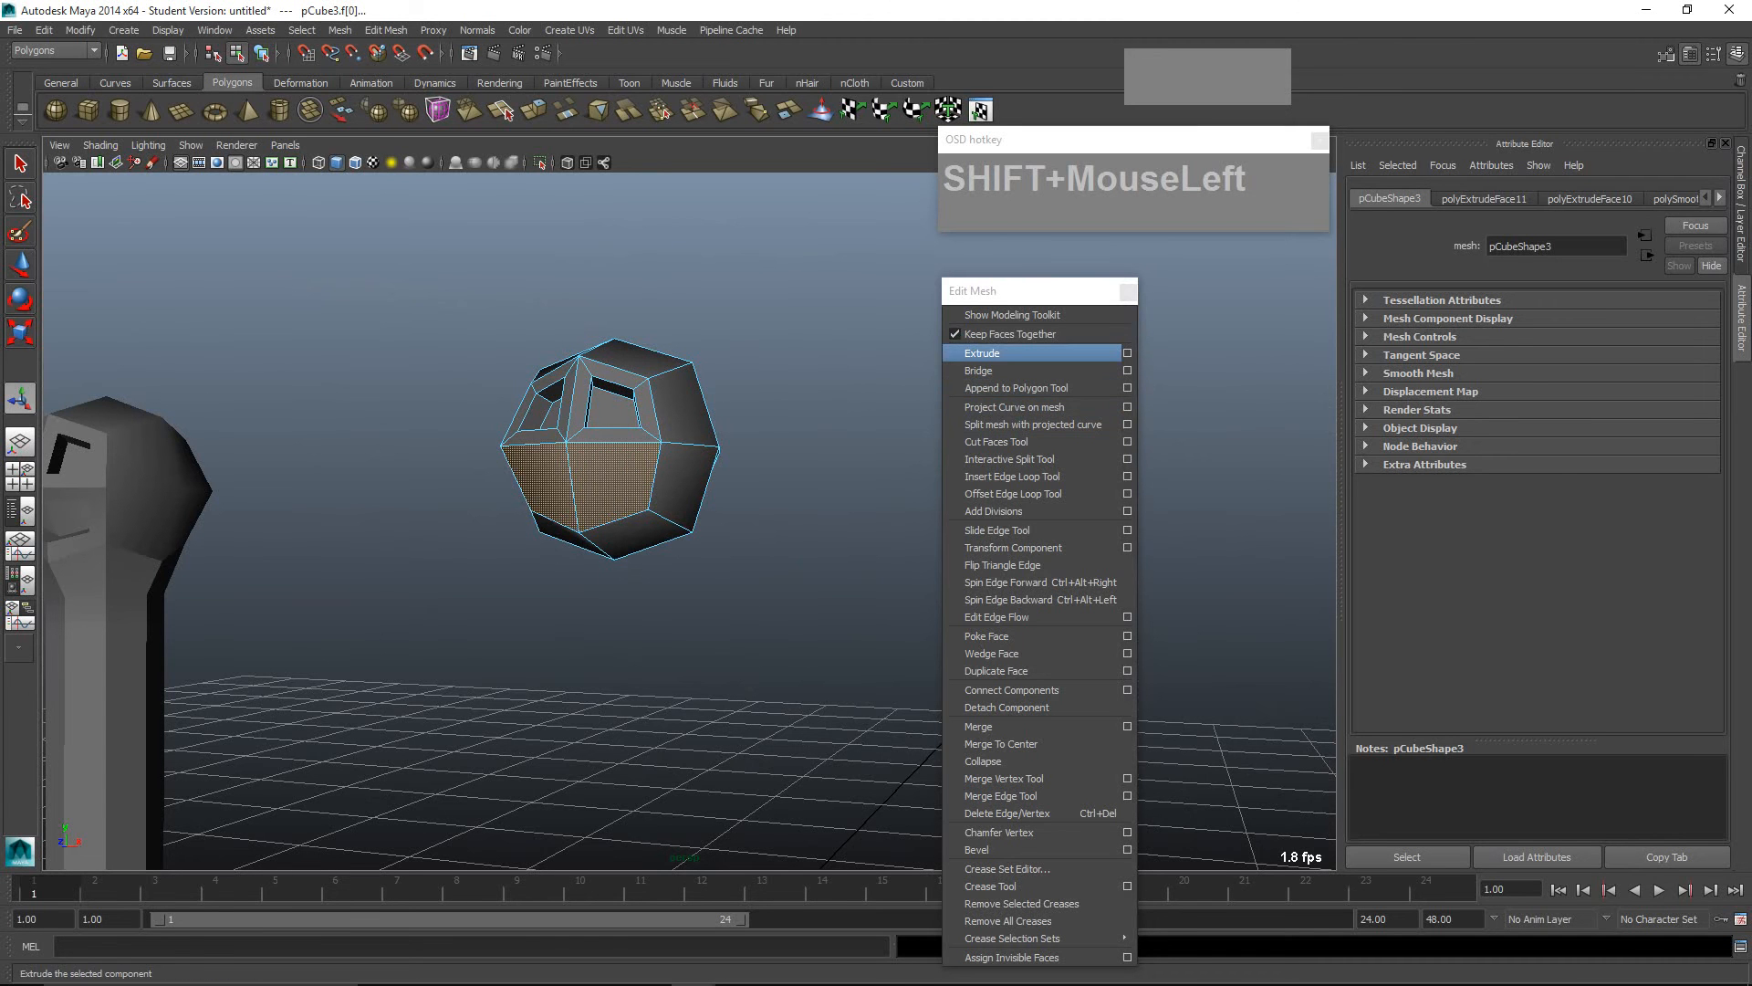
pyautogui.click(985, 352)
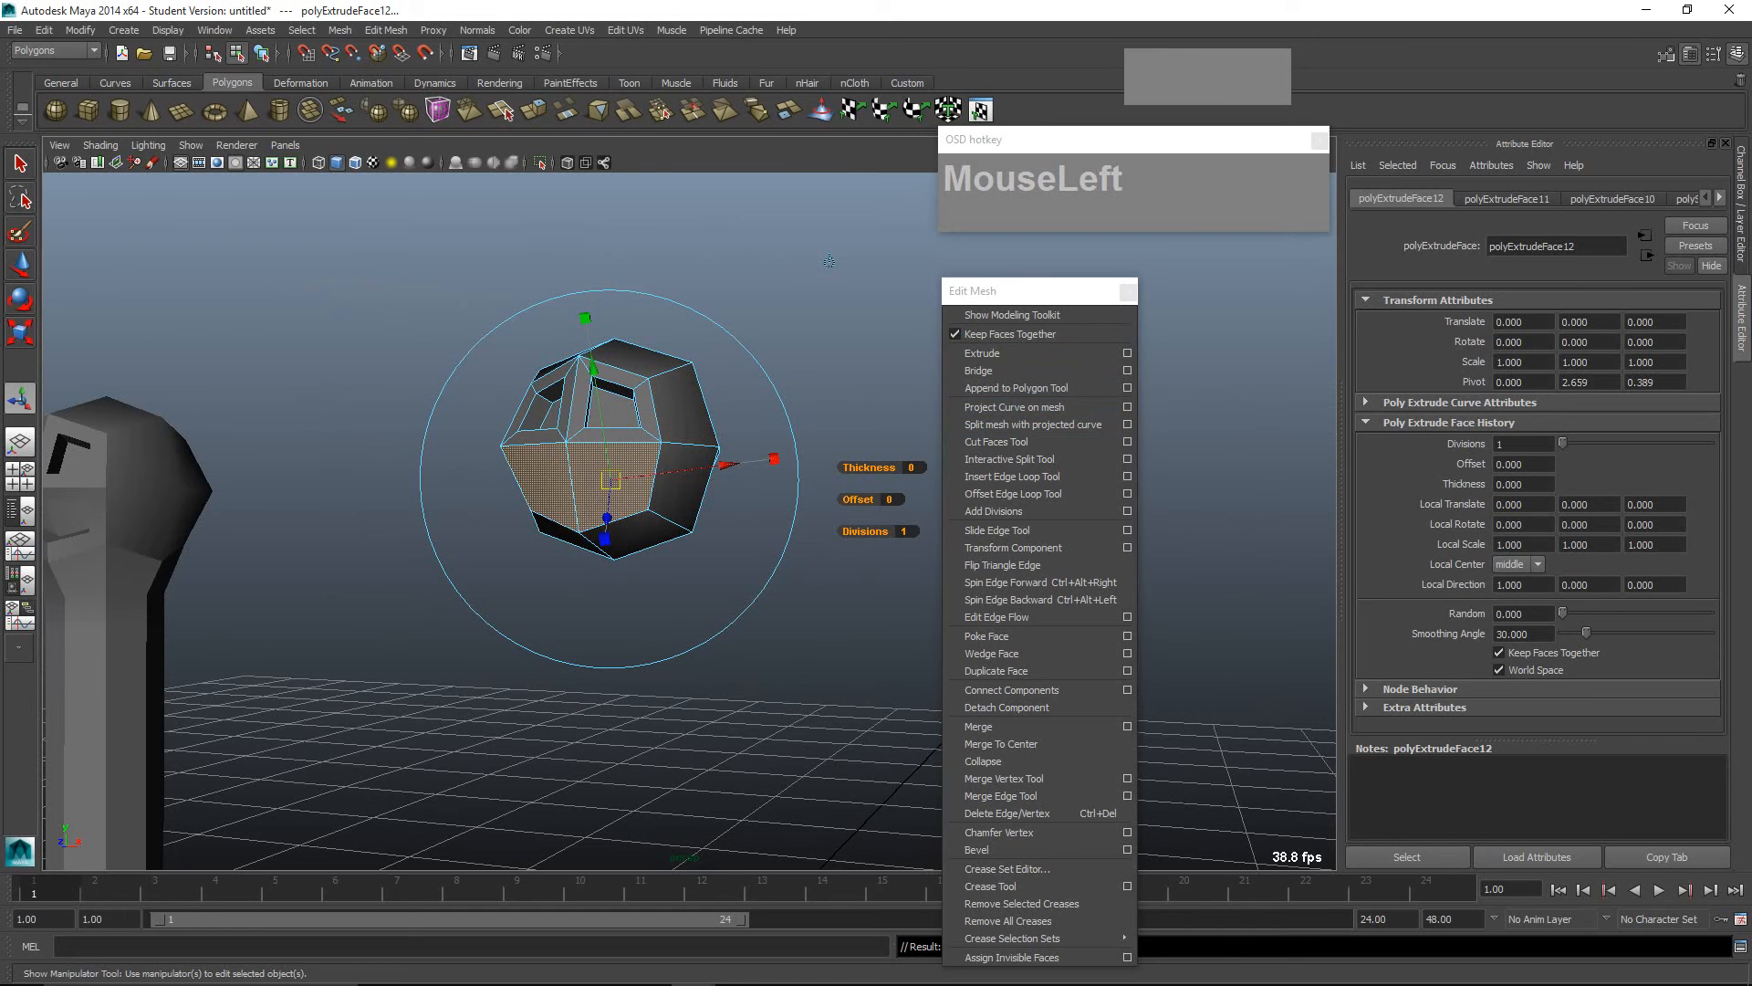
pyautogui.click(585, 318)
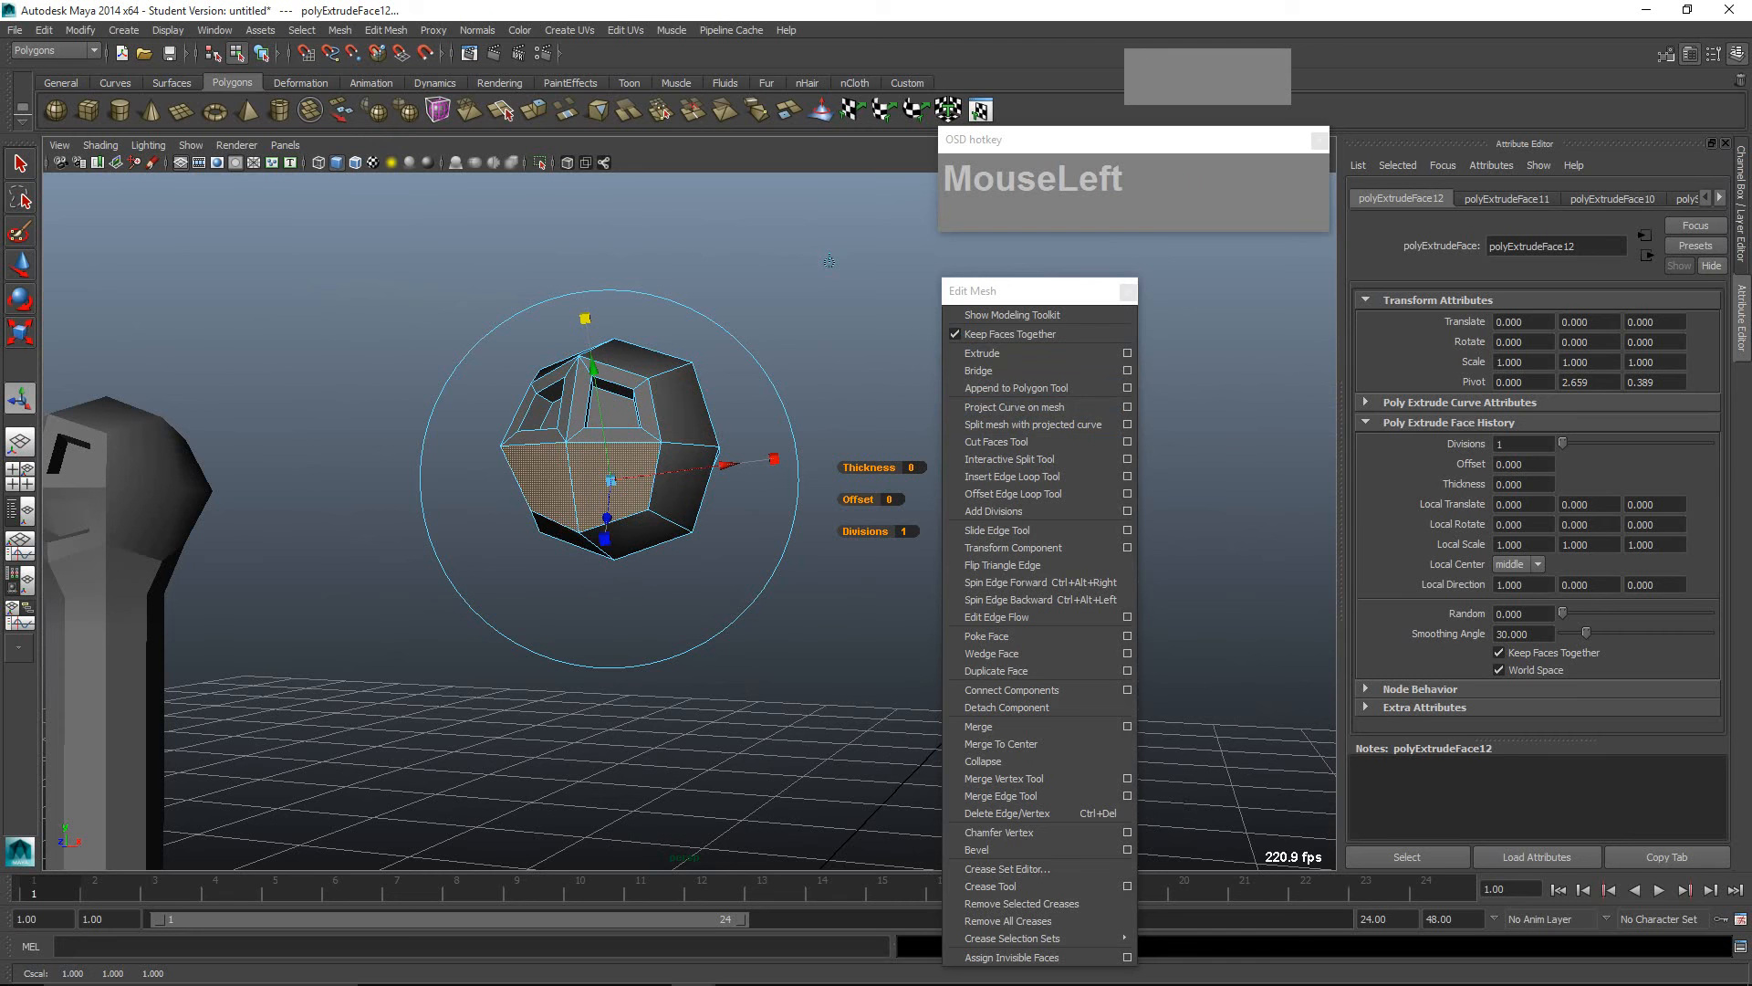
pyautogui.moveTo(611, 480); pyautogui.dragTo(535, 480)
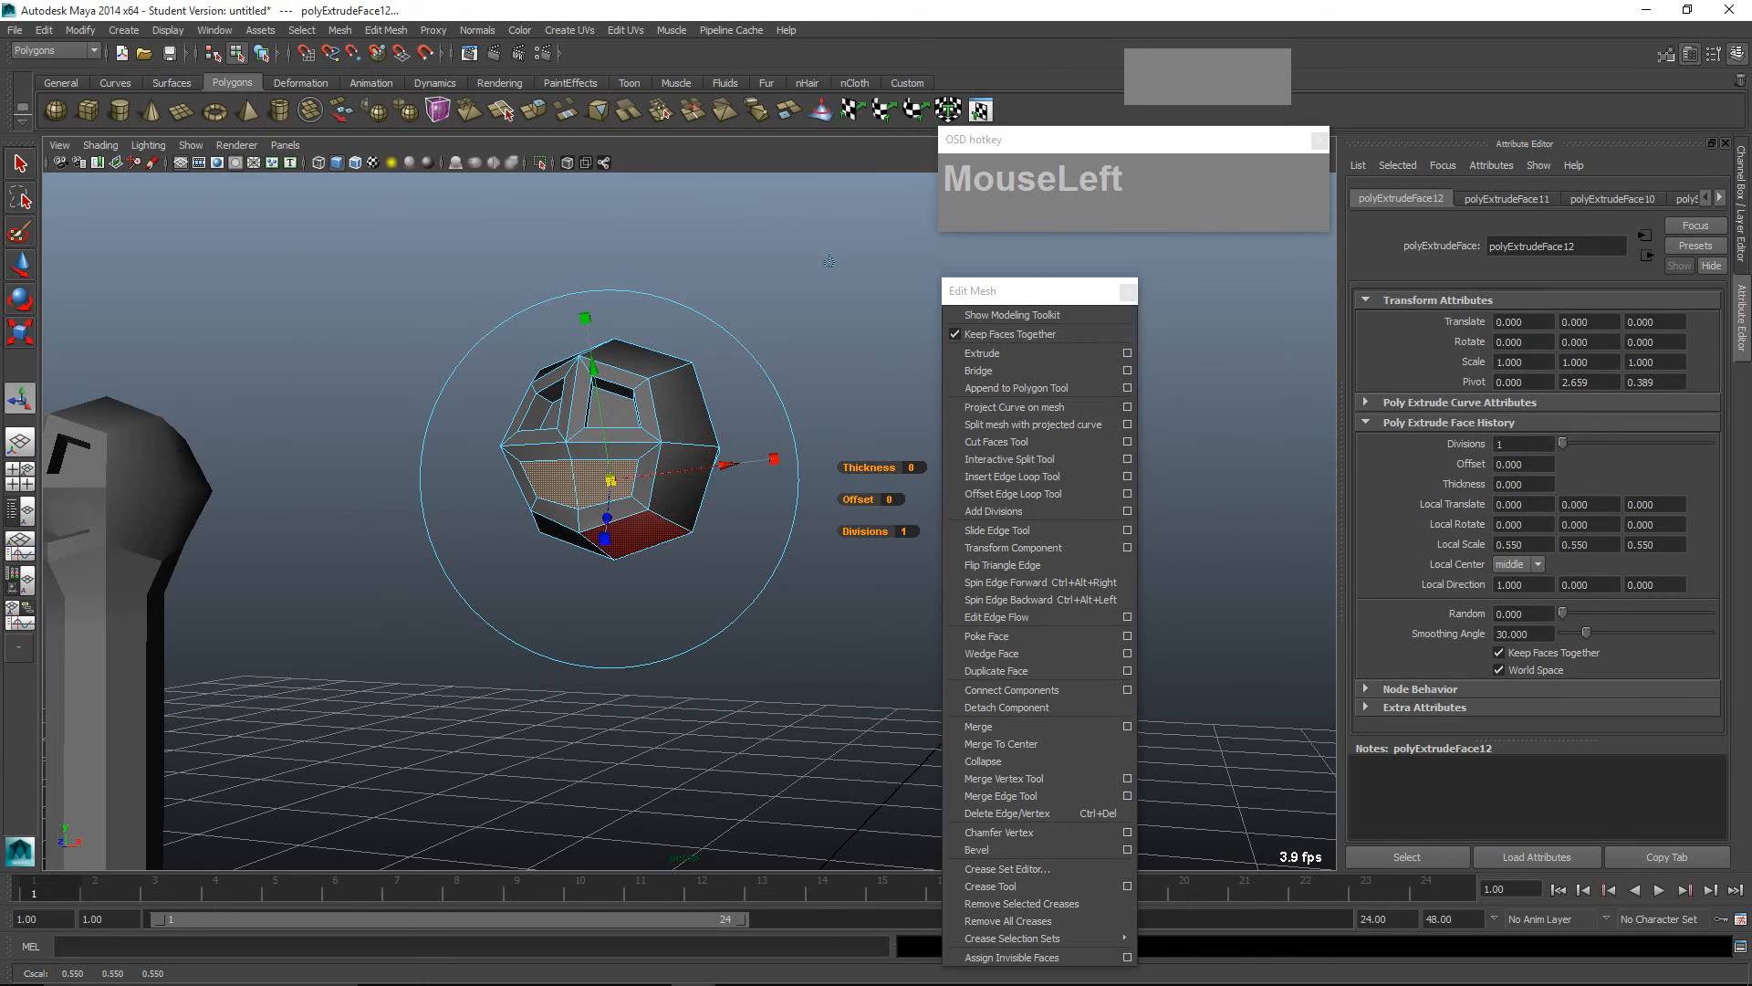
# Step: Extrude the inset mouth faces again and push them into the head to form the mouth cavity
pyautogui.press('g')
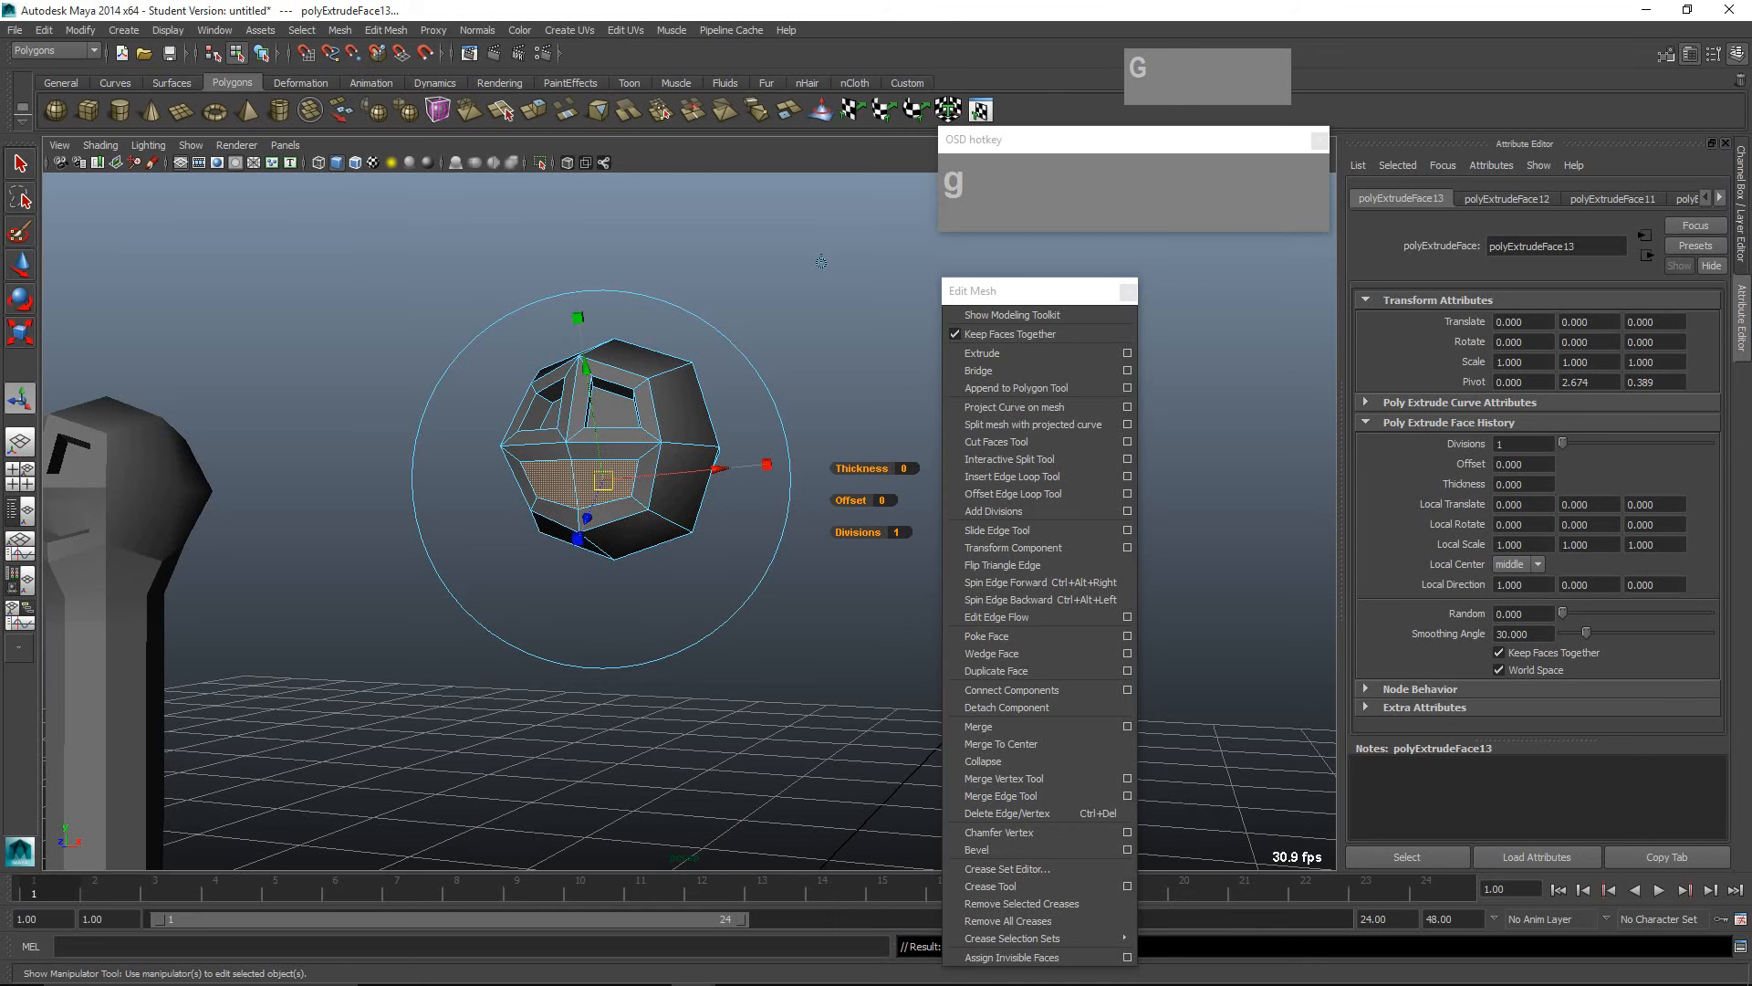
pyautogui.moveTo(821, 261); pyautogui.dragTo(825, 251)
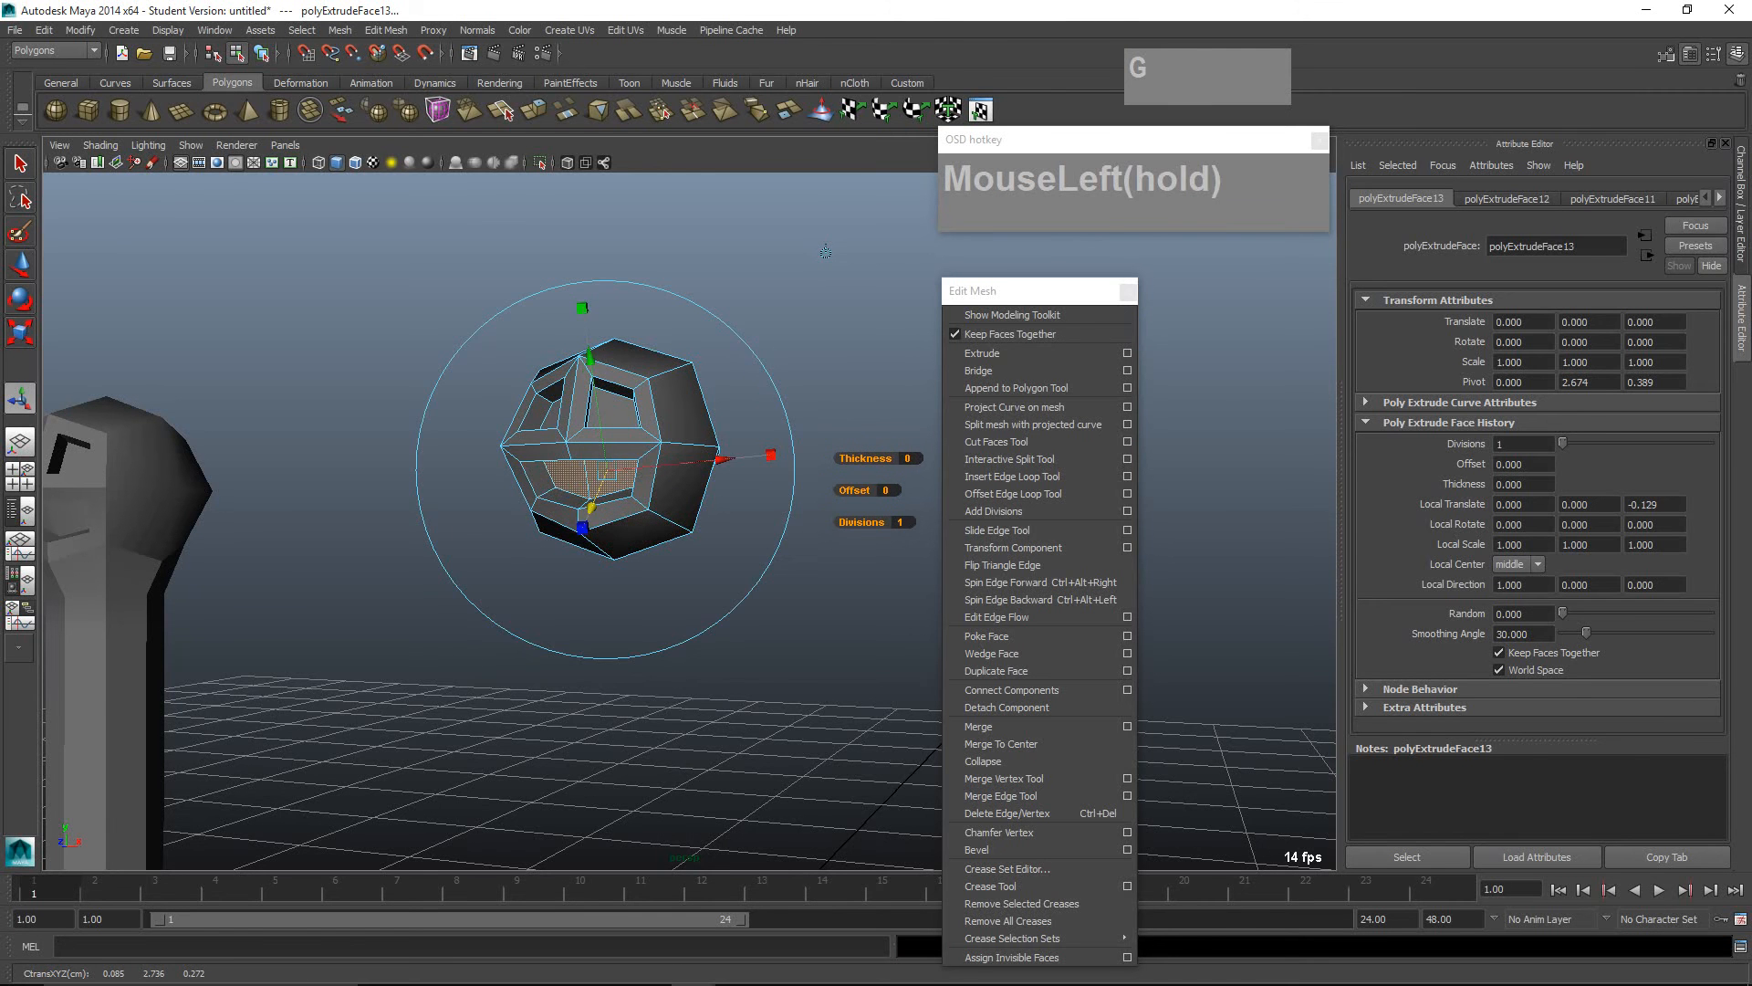
pyautogui.click(772, 566)
# Step: Select the four faces on the underside of the head
pyautogui.moveTo(771, 566)
pyautogui.keyDown('alt'); pyautogui.mouseDown()
pyautogui.moveTo(813, 548)
pyautogui.moveTo(787, 544)
pyautogui.mouseUp(); pyautogui.keyUp('alt')
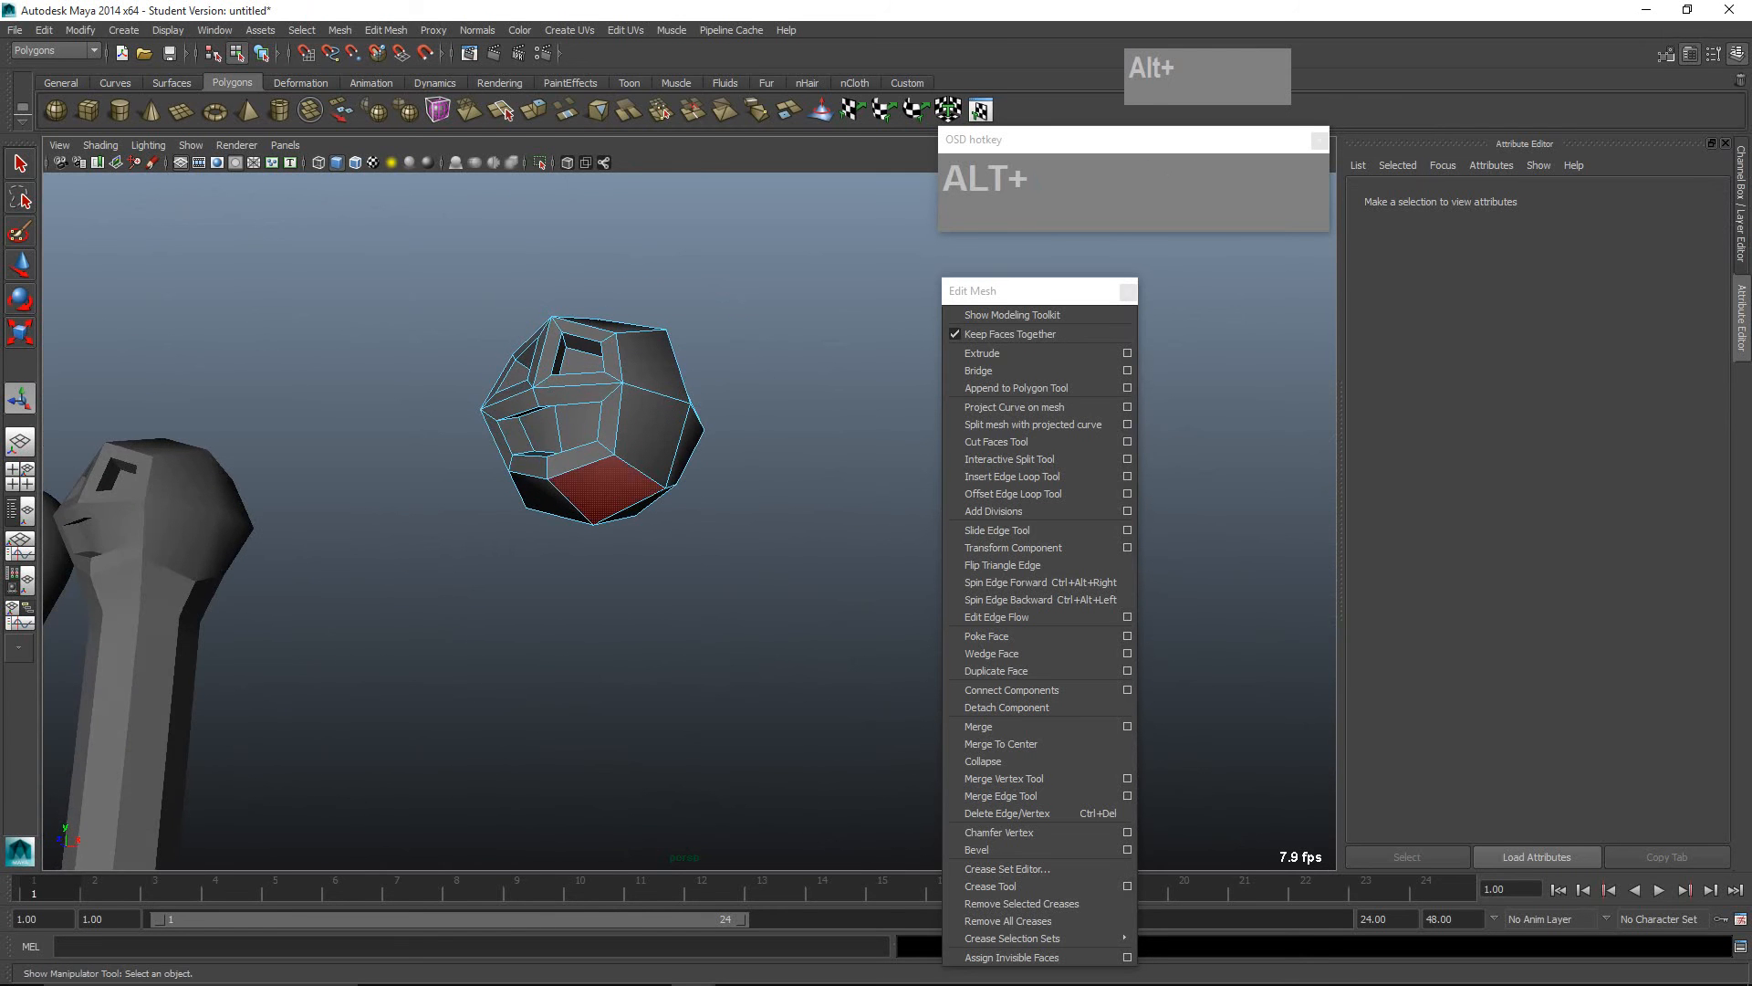
pyautogui.keyDown('alt'); pyautogui.moveTo(613, 498); pyautogui.dragTo(529, 411); pyautogui.keyUp('alt')
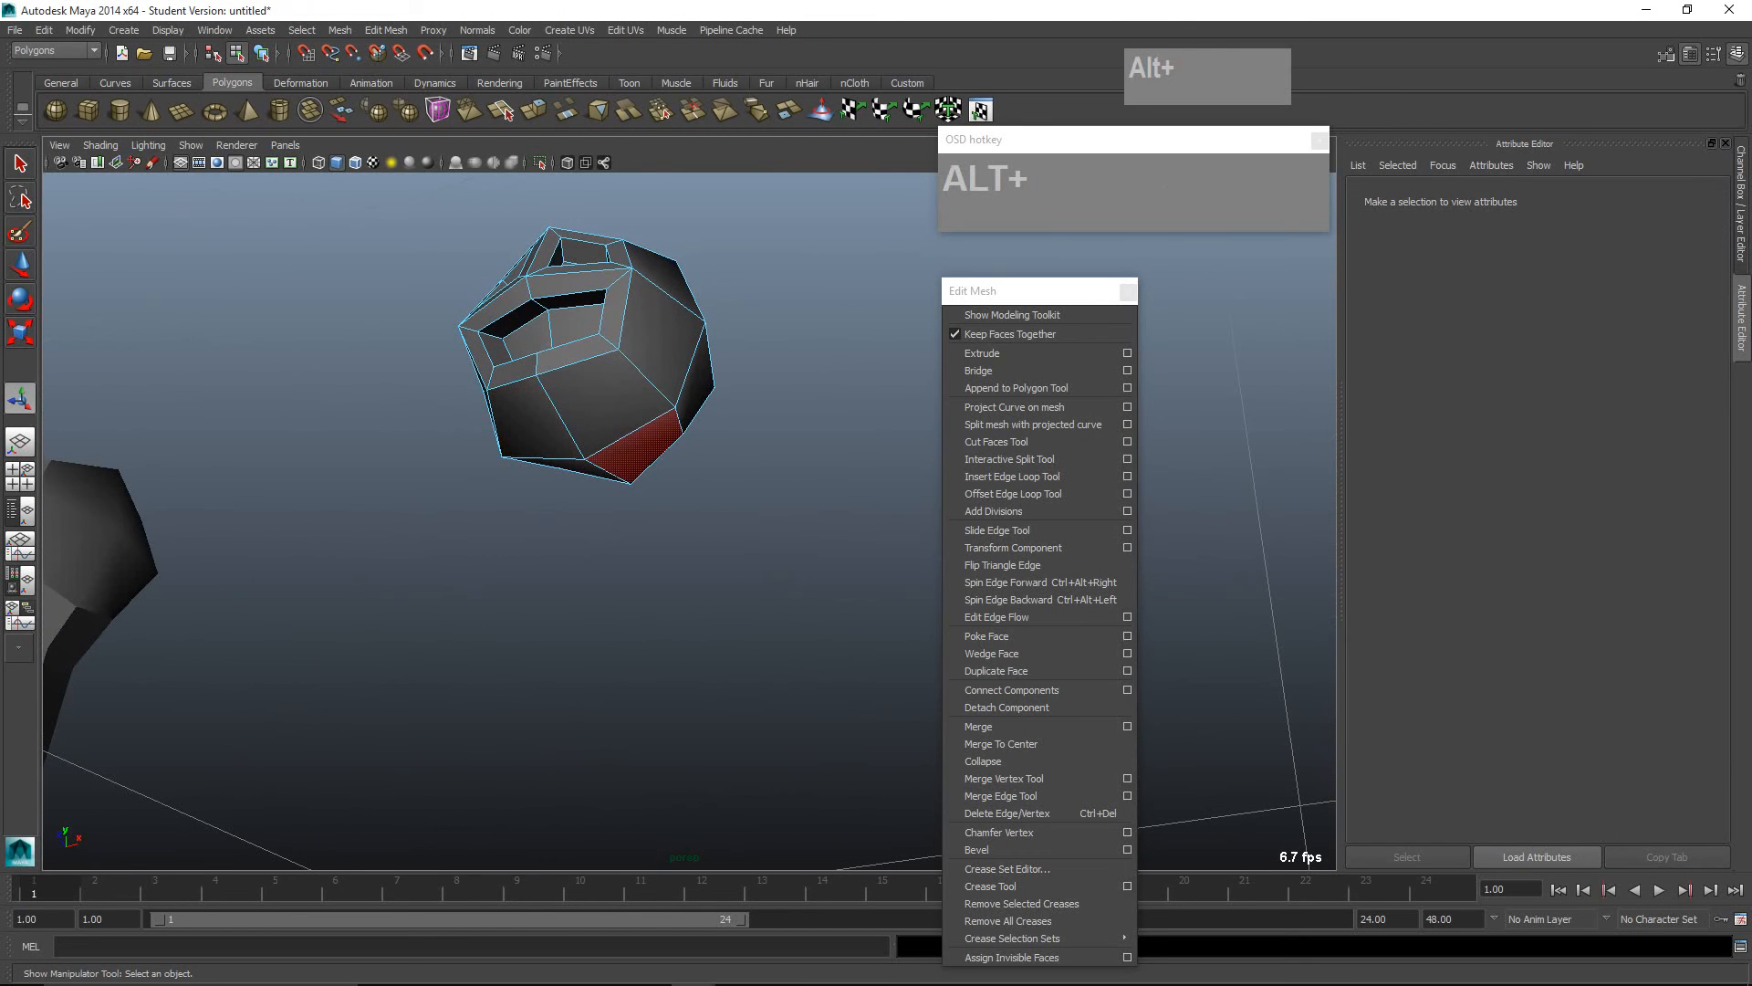
pyautogui.click(602, 402)
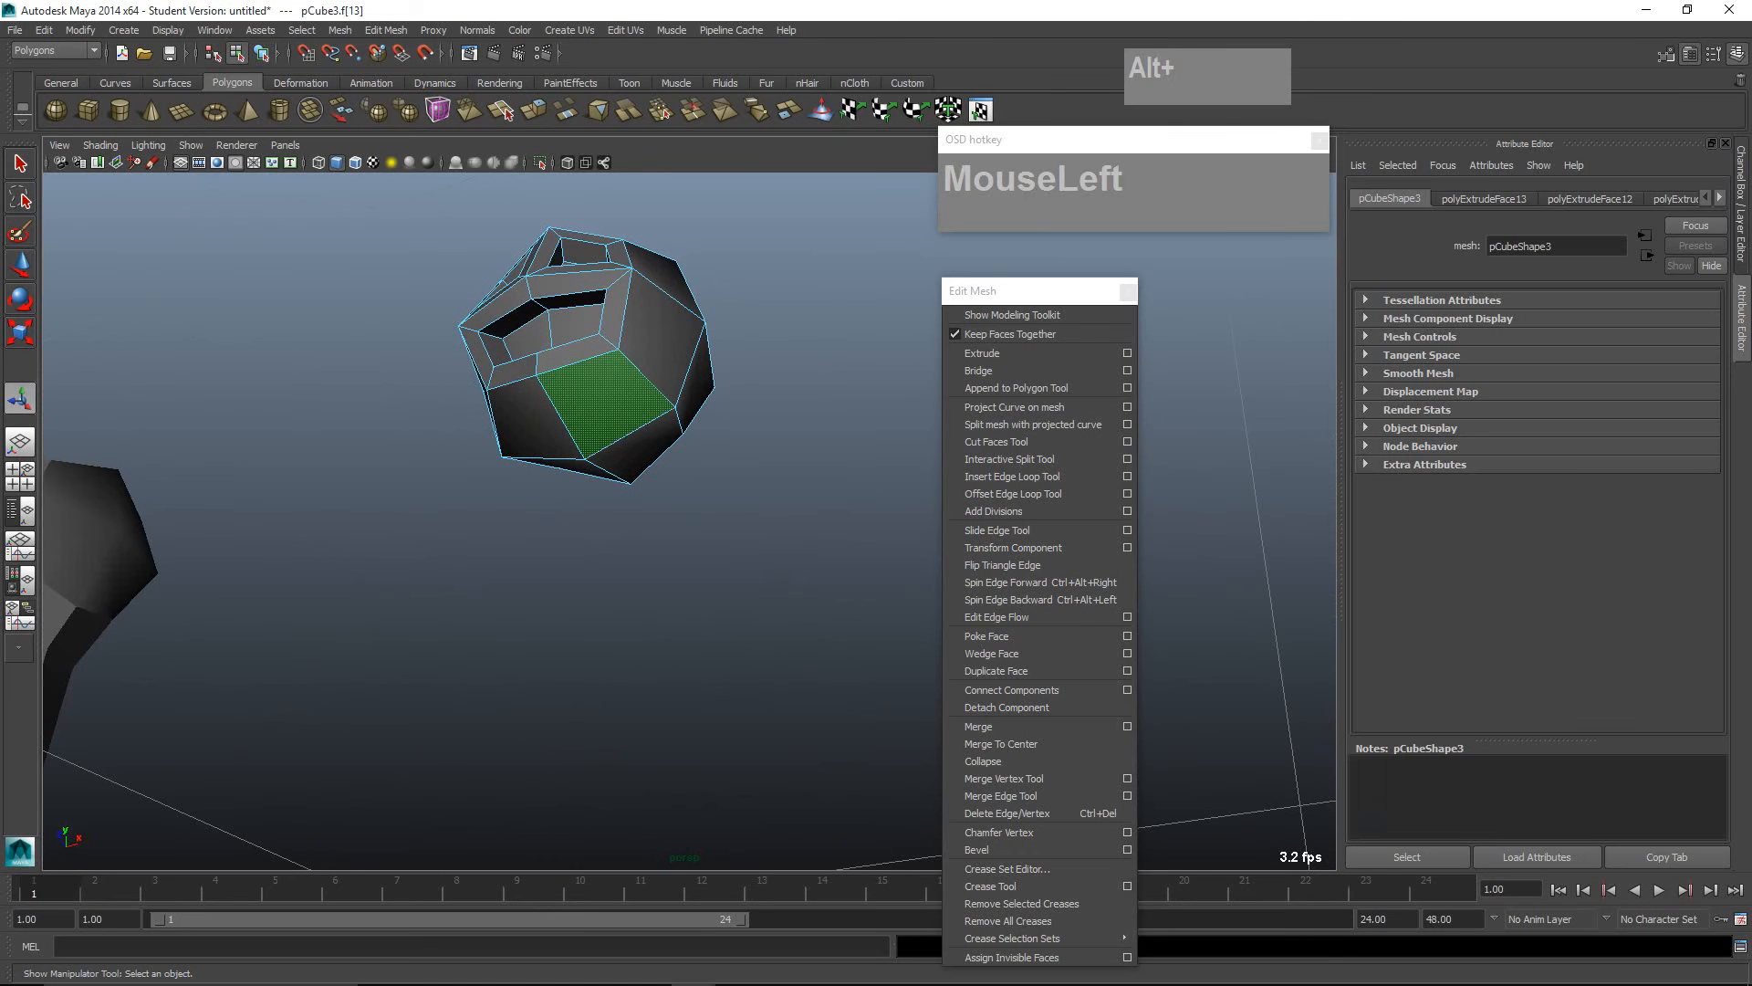
pyautogui.keyDown('shift'); pyautogui.click(529, 425); pyautogui.keyUp('shift')
pyautogui.keyDown('shift'); pyautogui.click(575, 470); pyautogui.keyUp('shift')
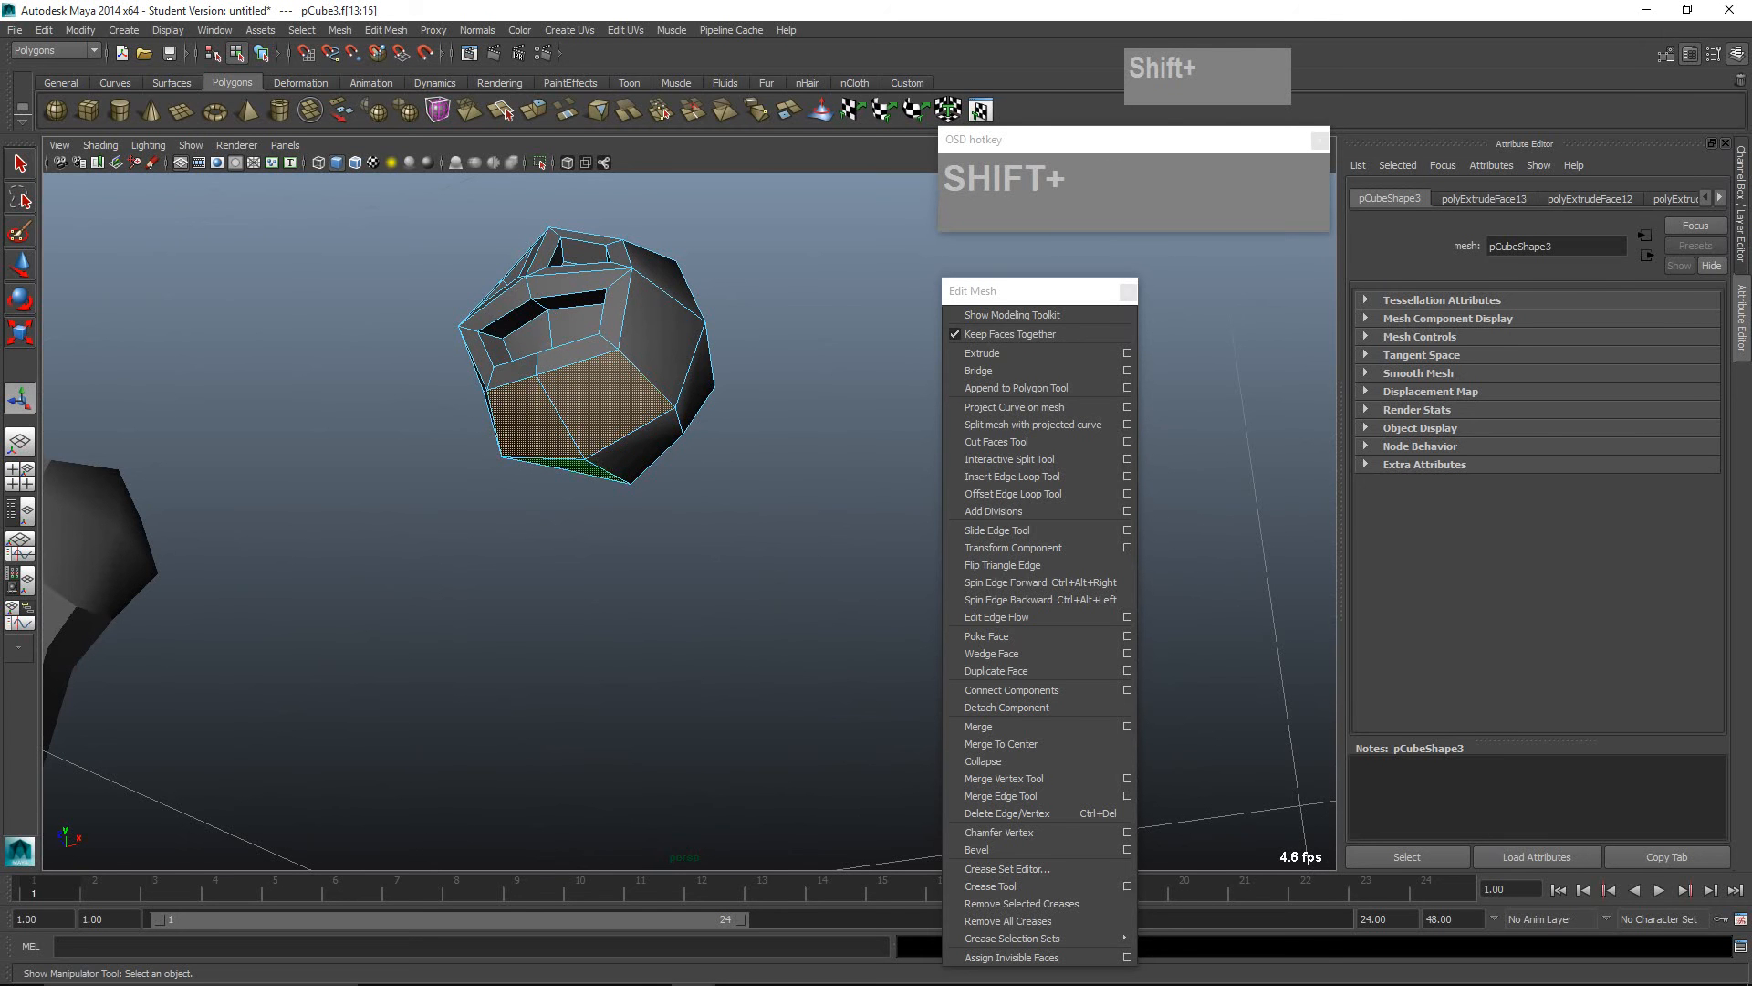
pyautogui.keyDown('shift'); pyautogui.click(634, 445); pyautogui.keyUp('shift')
pyautogui.moveTo(584, 547)
pyautogui.keyDown('alt'); pyautogui.mouseDown()
pyautogui.moveTo(548, 566)
pyautogui.moveTo(593, 548)
pyautogui.mouseUp(); pyautogui.keyUp('alt')
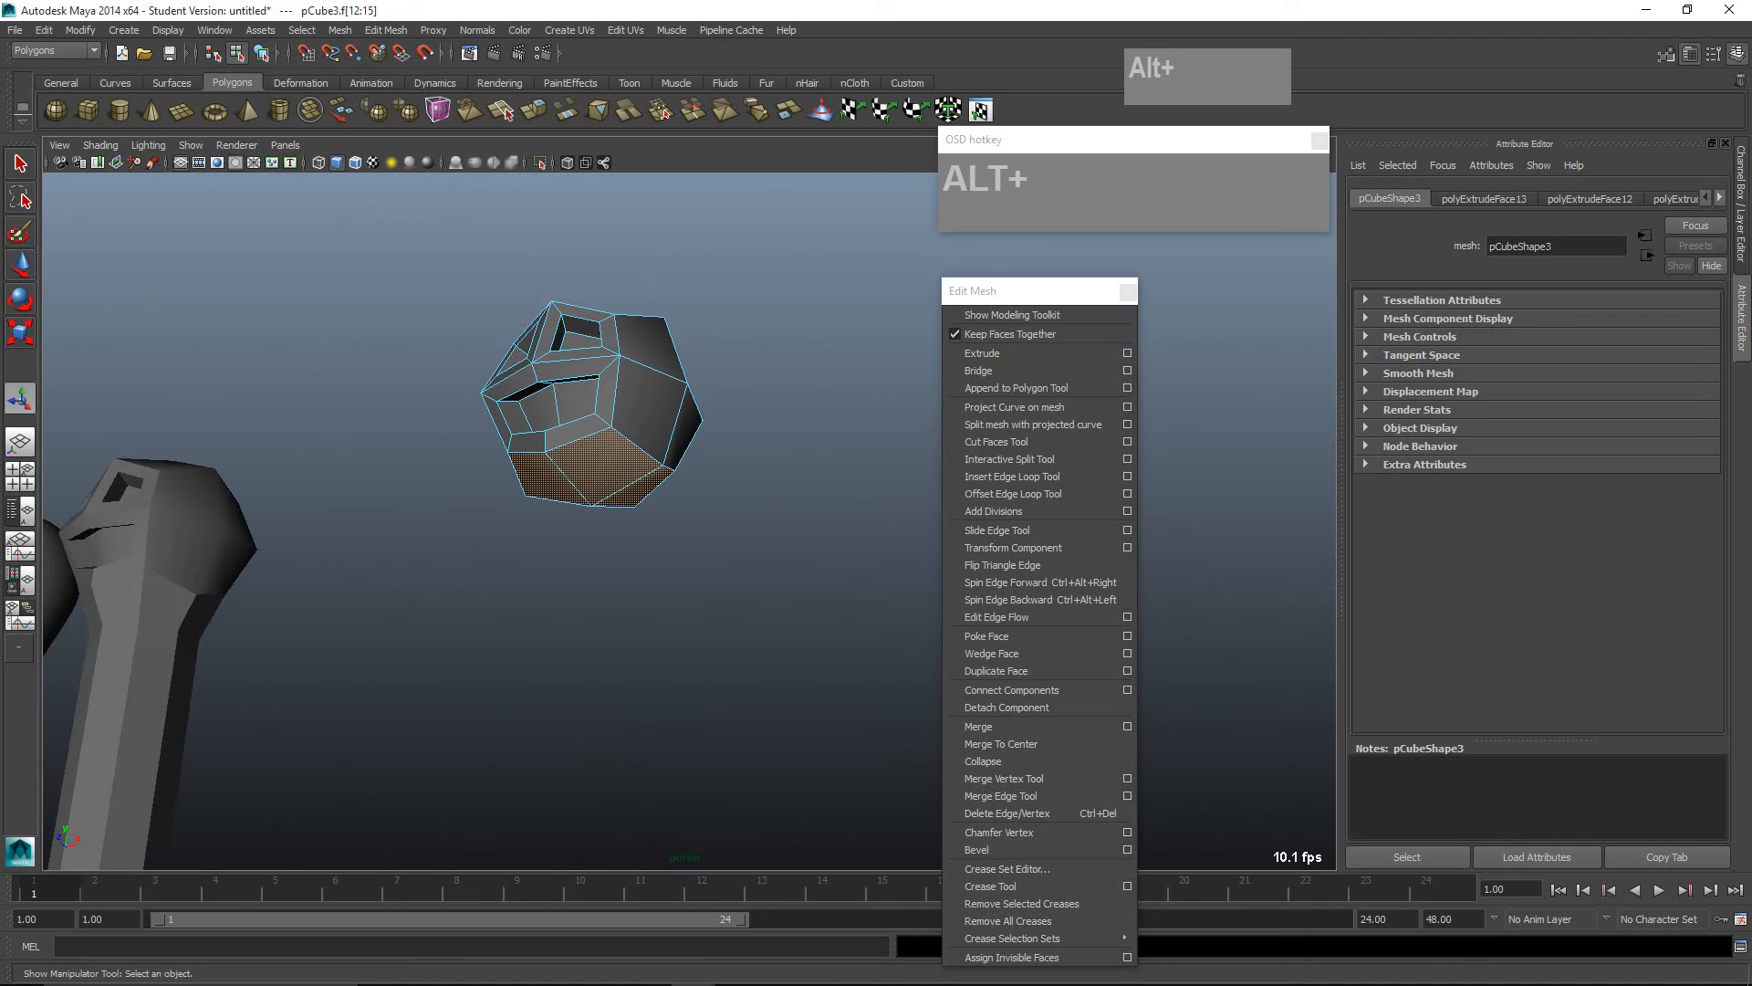
# Step: Extrude the four underside faces together and move them straight down to start the neck
pyautogui.click(982, 352)
pyautogui.keyDown('shift'); pyautogui.moveTo(602, 461); pyautogui.dragTo(604, 503, button='right'); pyautogui.keyUp('shift')
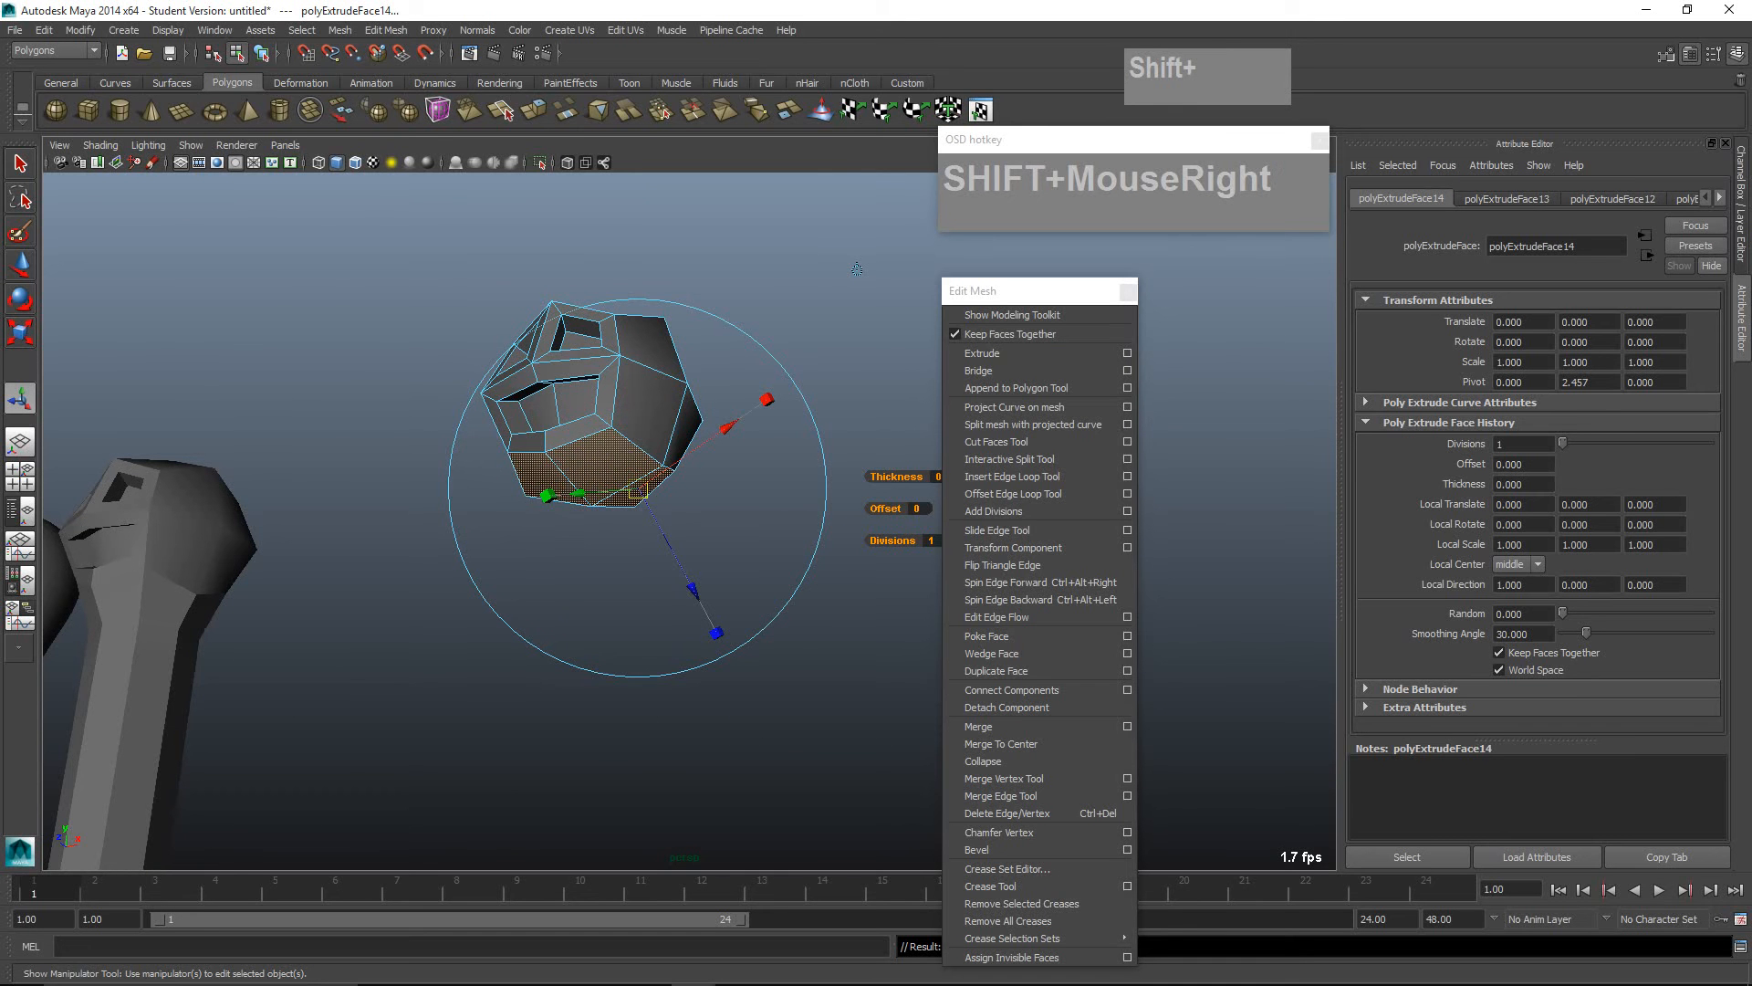
pyautogui.press('w')
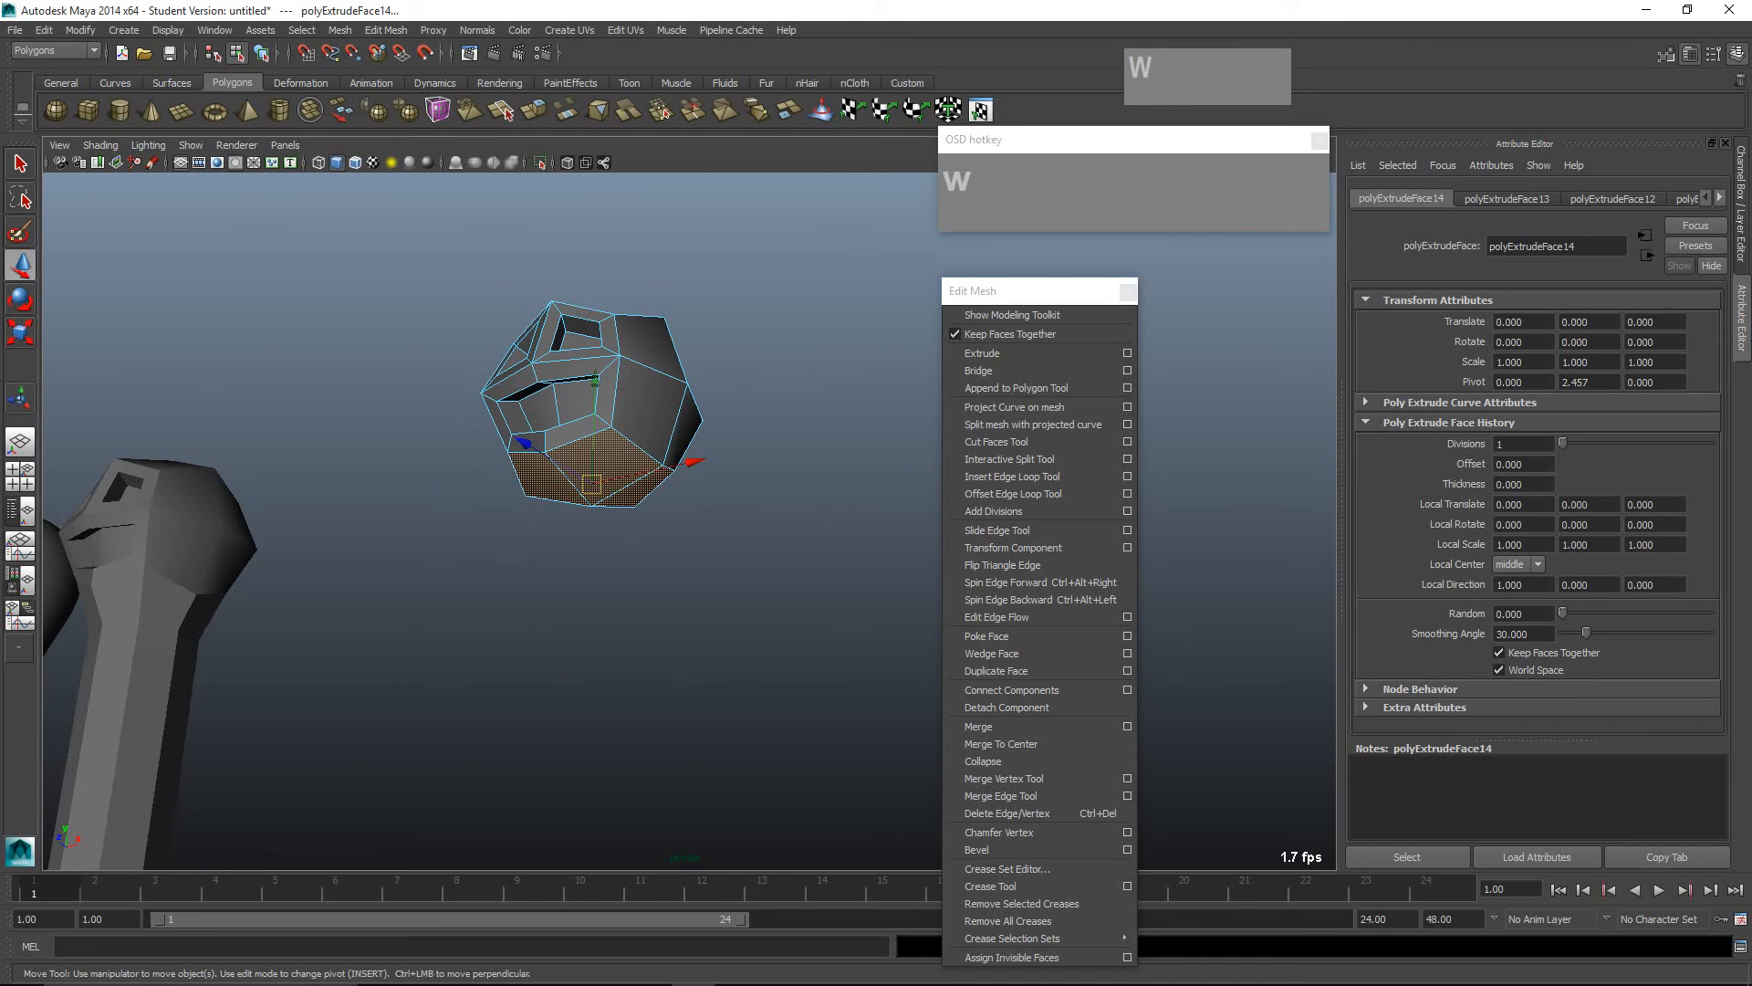
pyautogui.moveTo(595, 379); pyautogui.dragTo(595, 455)
pyautogui.keyDown('alt'); pyautogui.scroll(5, 594, 426); pyautogui.keyUp('alt')
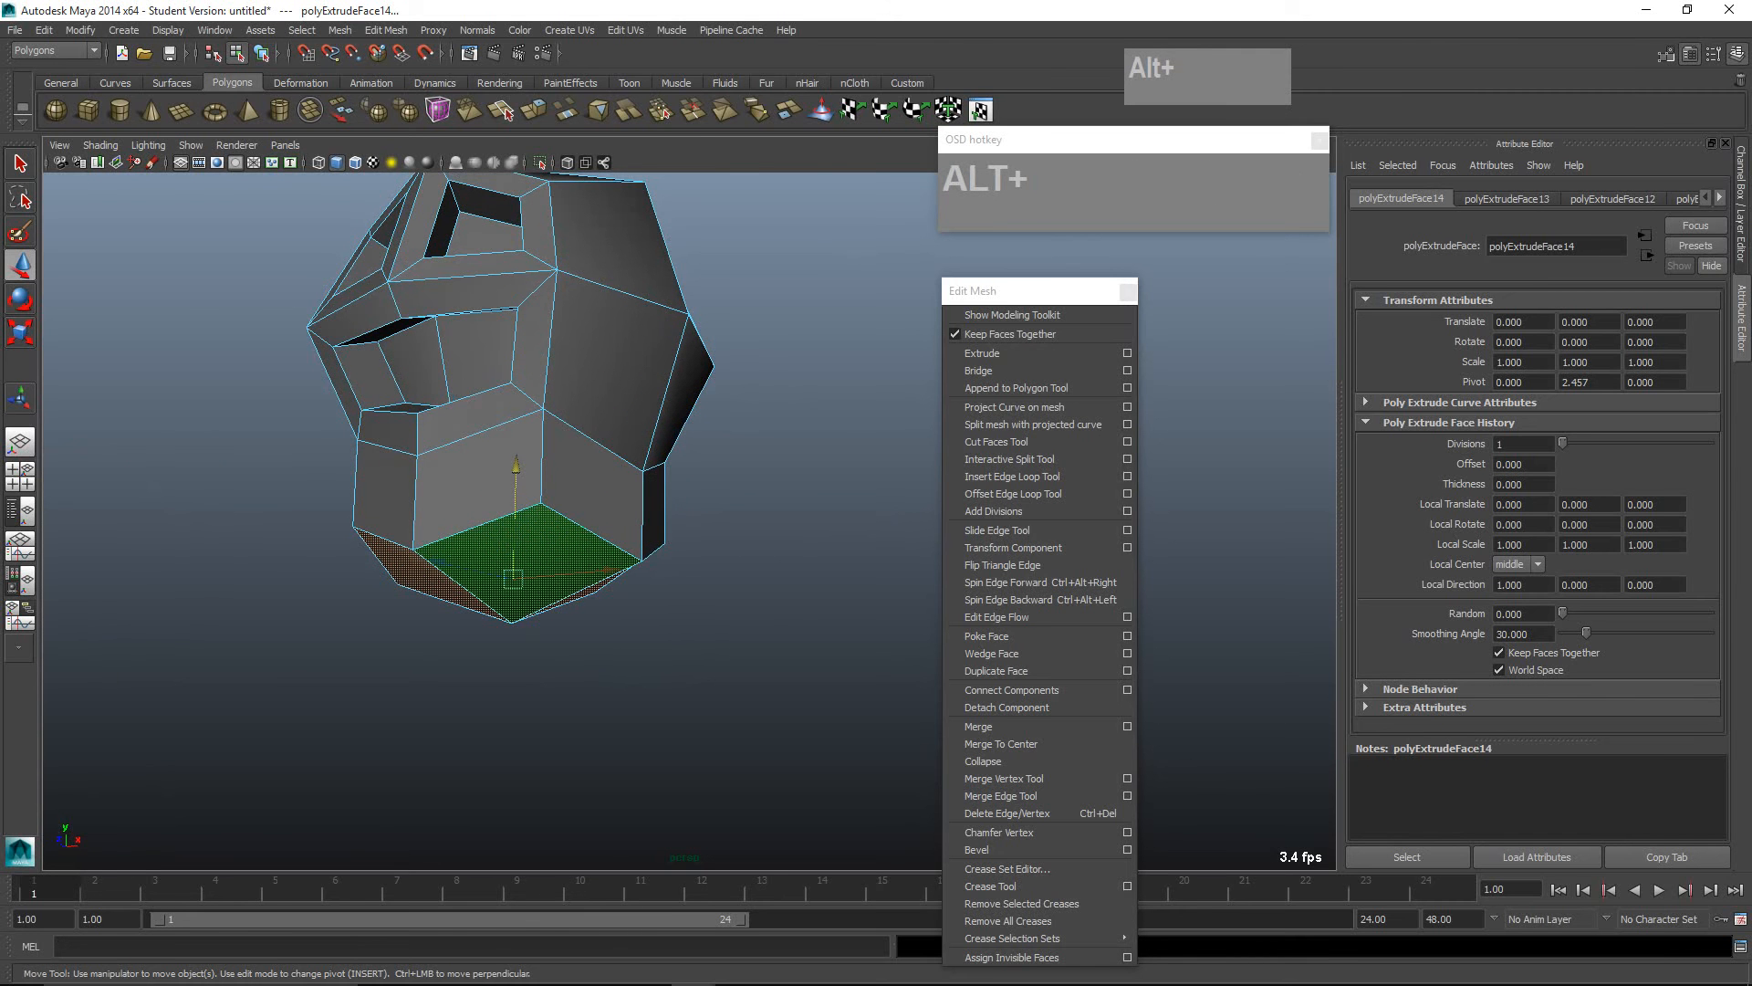
# Step: Flatten the neck's bottom faces vertically and scale them uniformly smaller to taper the neck
pyautogui.press('r')
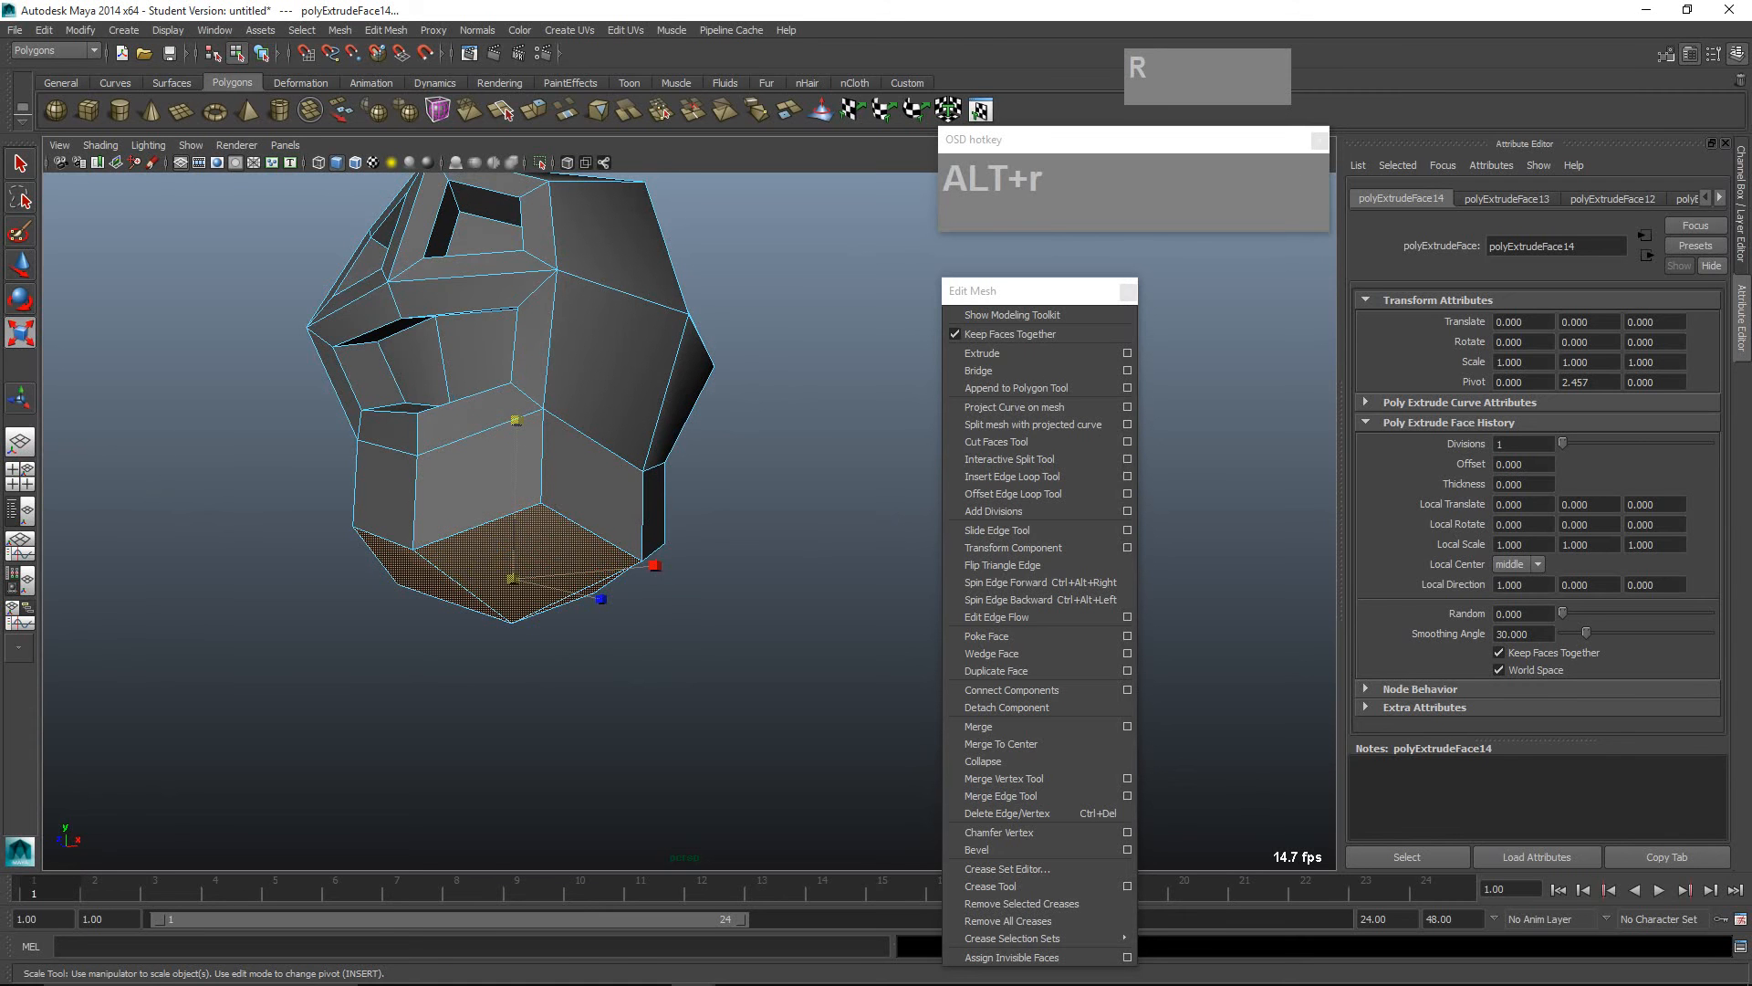
pyautogui.moveTo(516, 420); pyautogui.dragTo(513, 578)
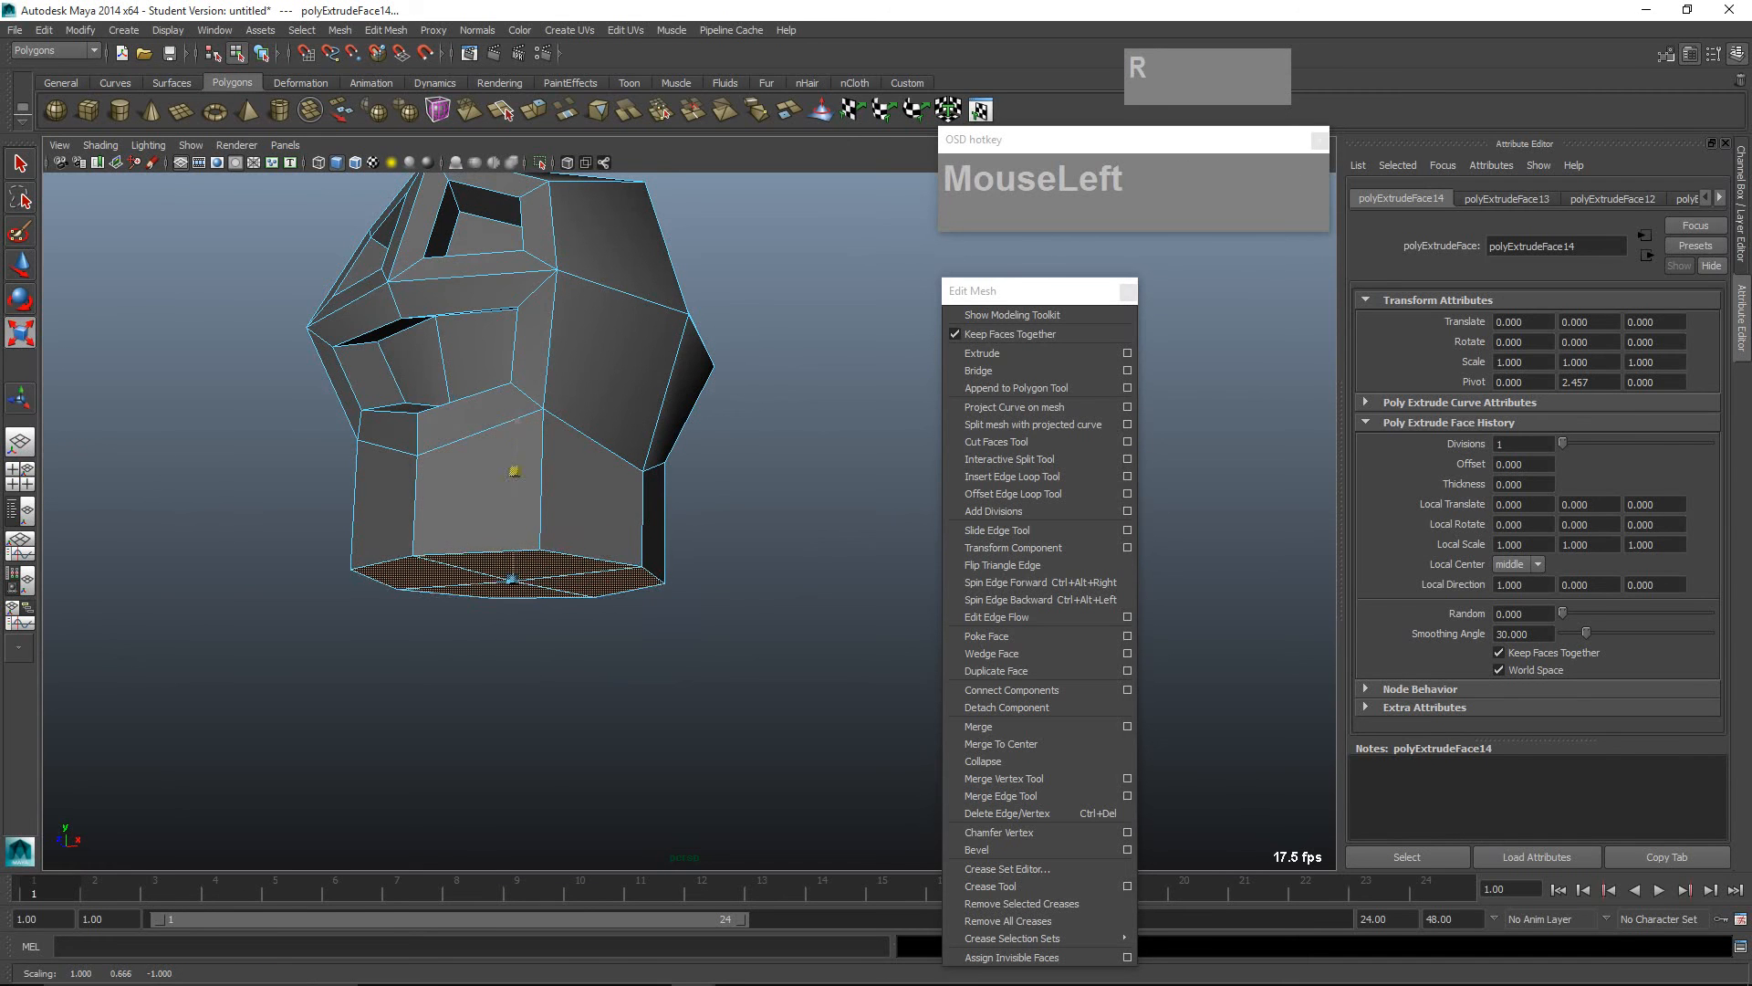
pyautogui.moveTo(515, 420); pyautogui.dragTo(513, 577)
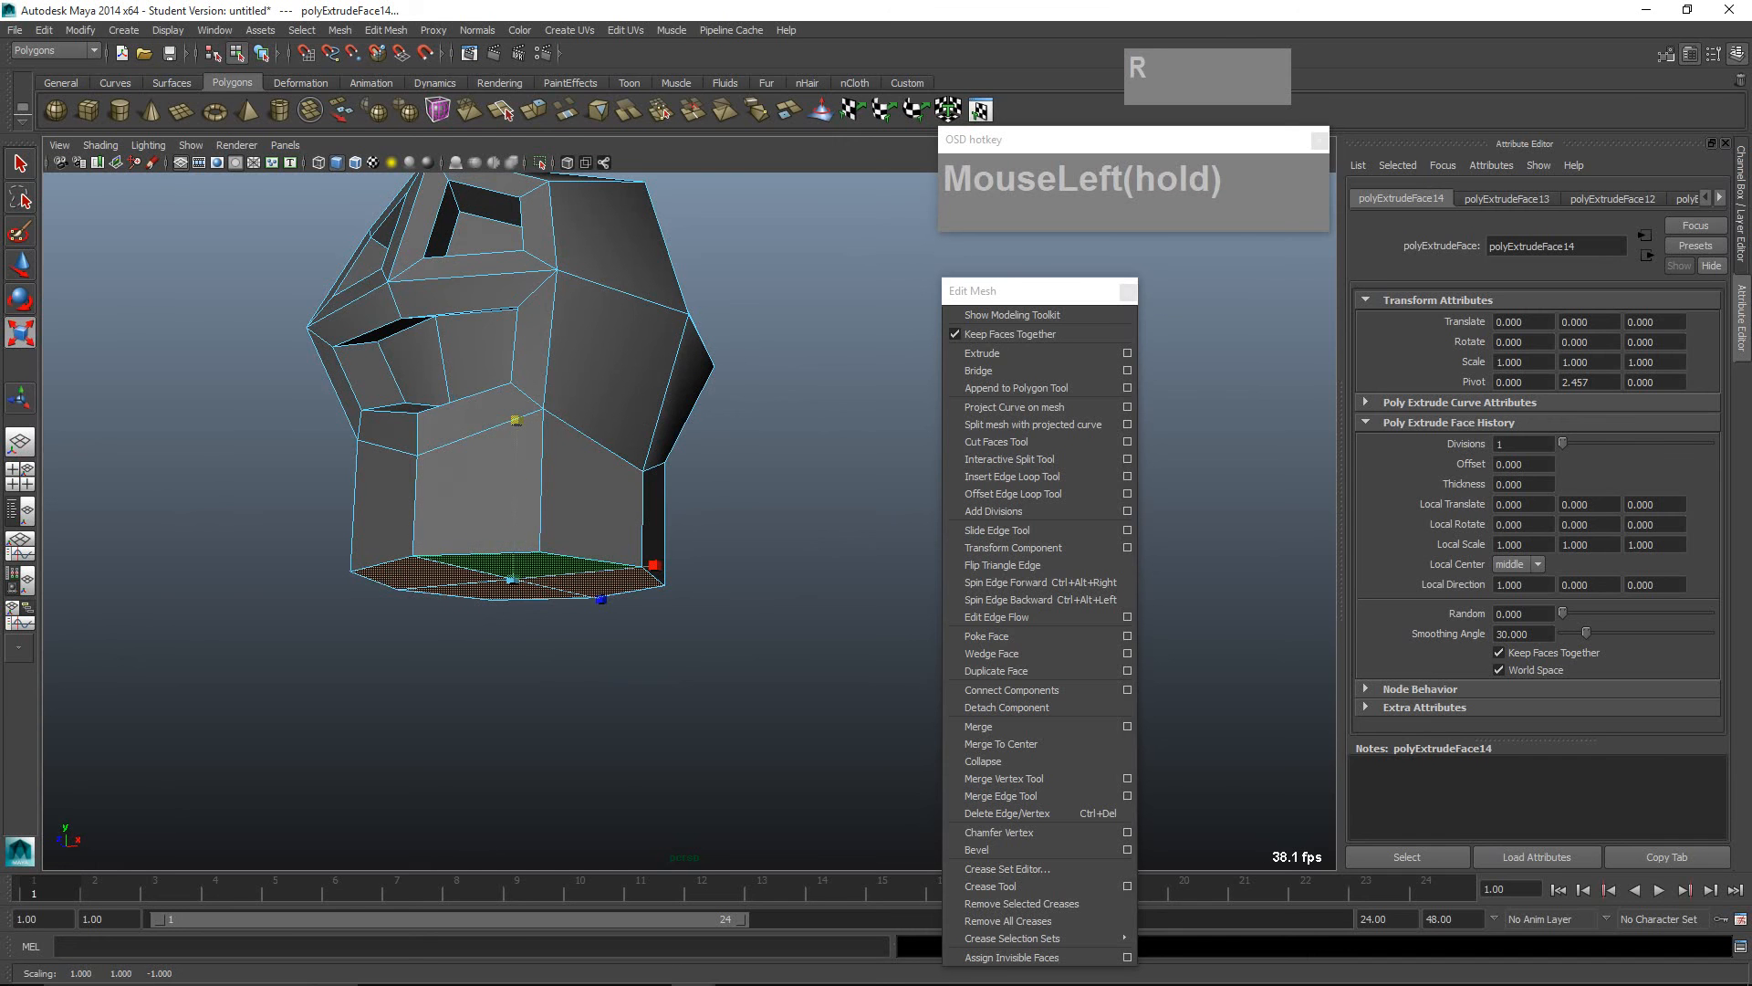
pyautogui.moveTo(515, 419); pyautogui.dragTo(513, 566)
pyautogui.moveTo(595, 507)
pyautogui.keyDown('alt'); pyautogui.mouseDown()
pyautogui.moveTo(629, 564)
pyautogui.moveTo(624, 507)
pyautogui.moveTo(602, 513)
pyautogui.mouseUp(); pyautogui.keyUp('alt')
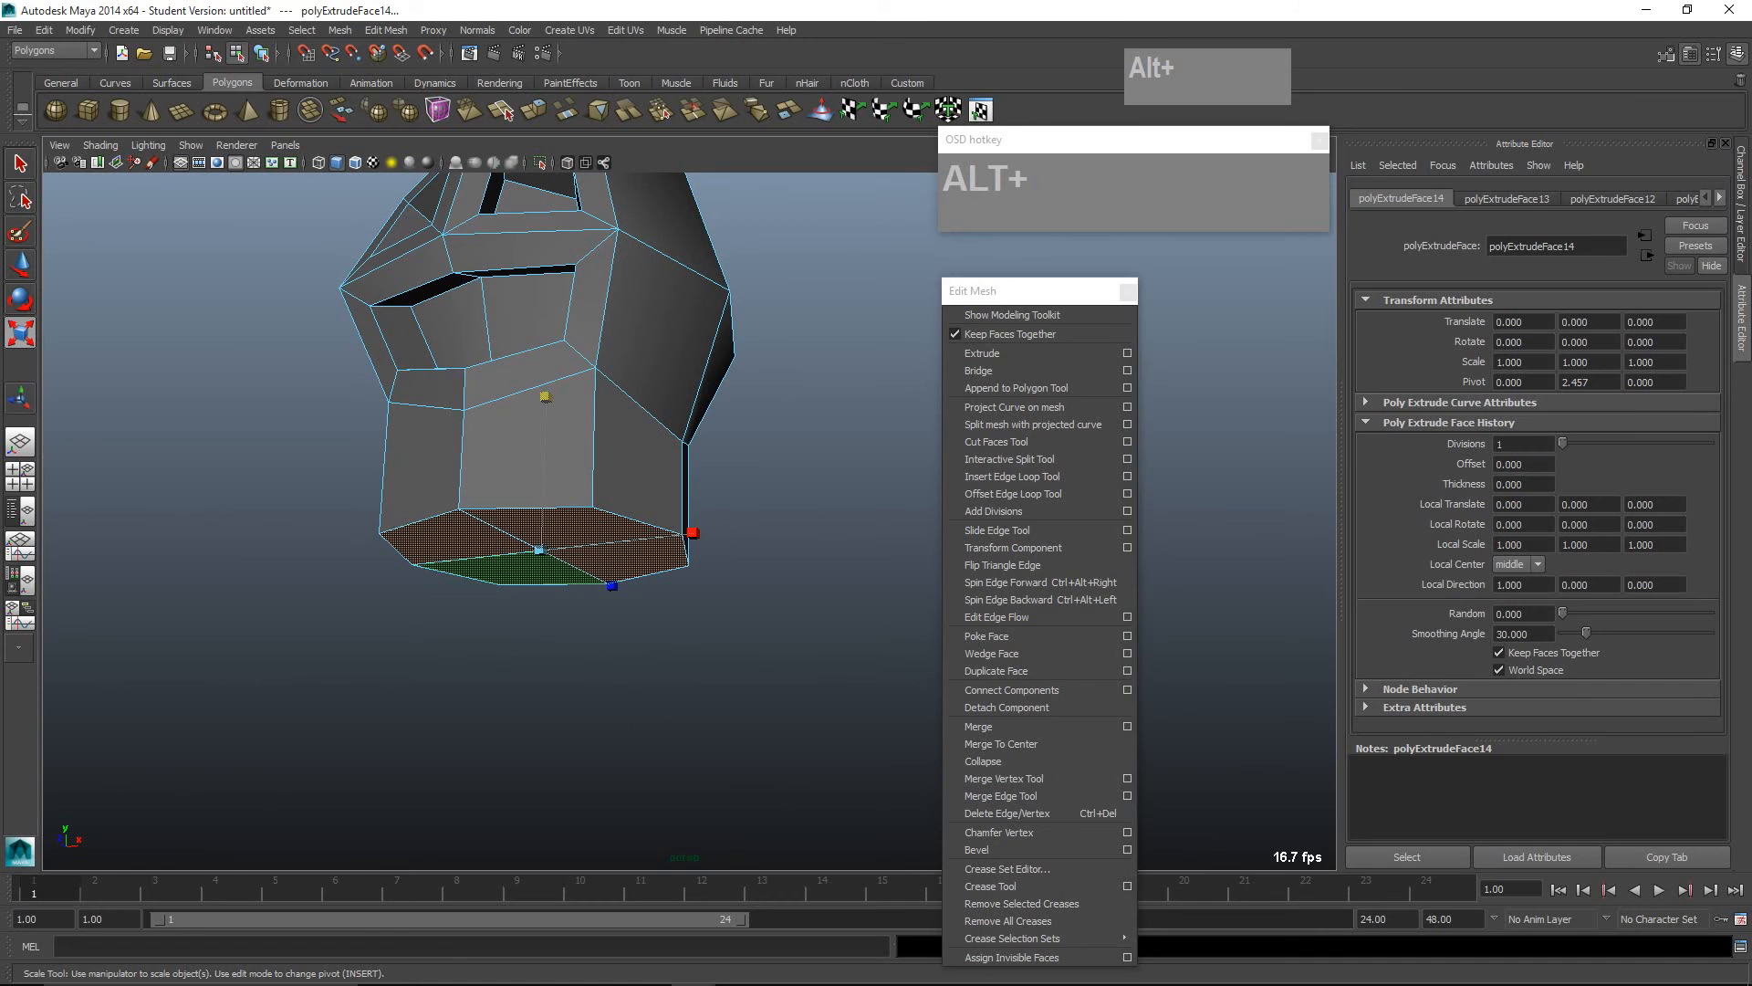
pyautogui.moveTo(540, 550); pyautogui.dragTo(497, 552)
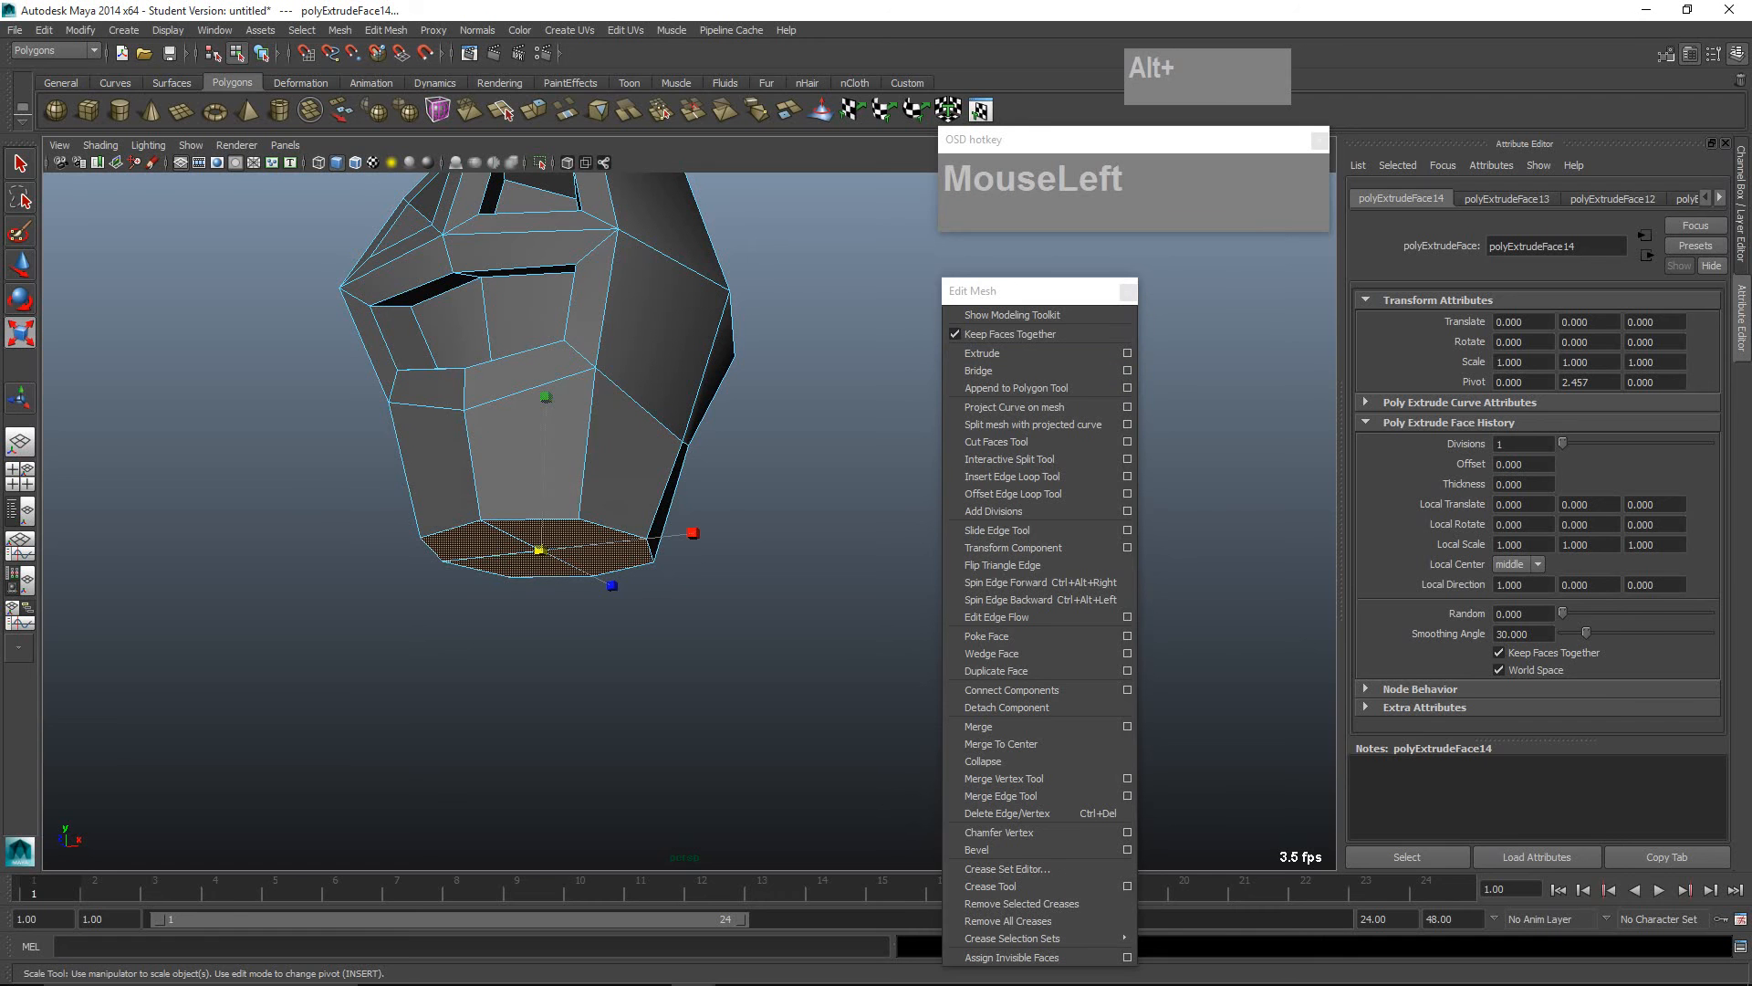
# Step: Extrude the neck's bottom faces downward by about 1.529 to form the long body
pyautogui.keyDown('shift'); pyautogui.moveTo(609, 557); pyautogui.dragTo(606, 601, button='right'); pyautogui.keyUp('shift')
pyautogui.scroll(-3, 606, 594)
pyautogui.scroll(3, 606, 593)
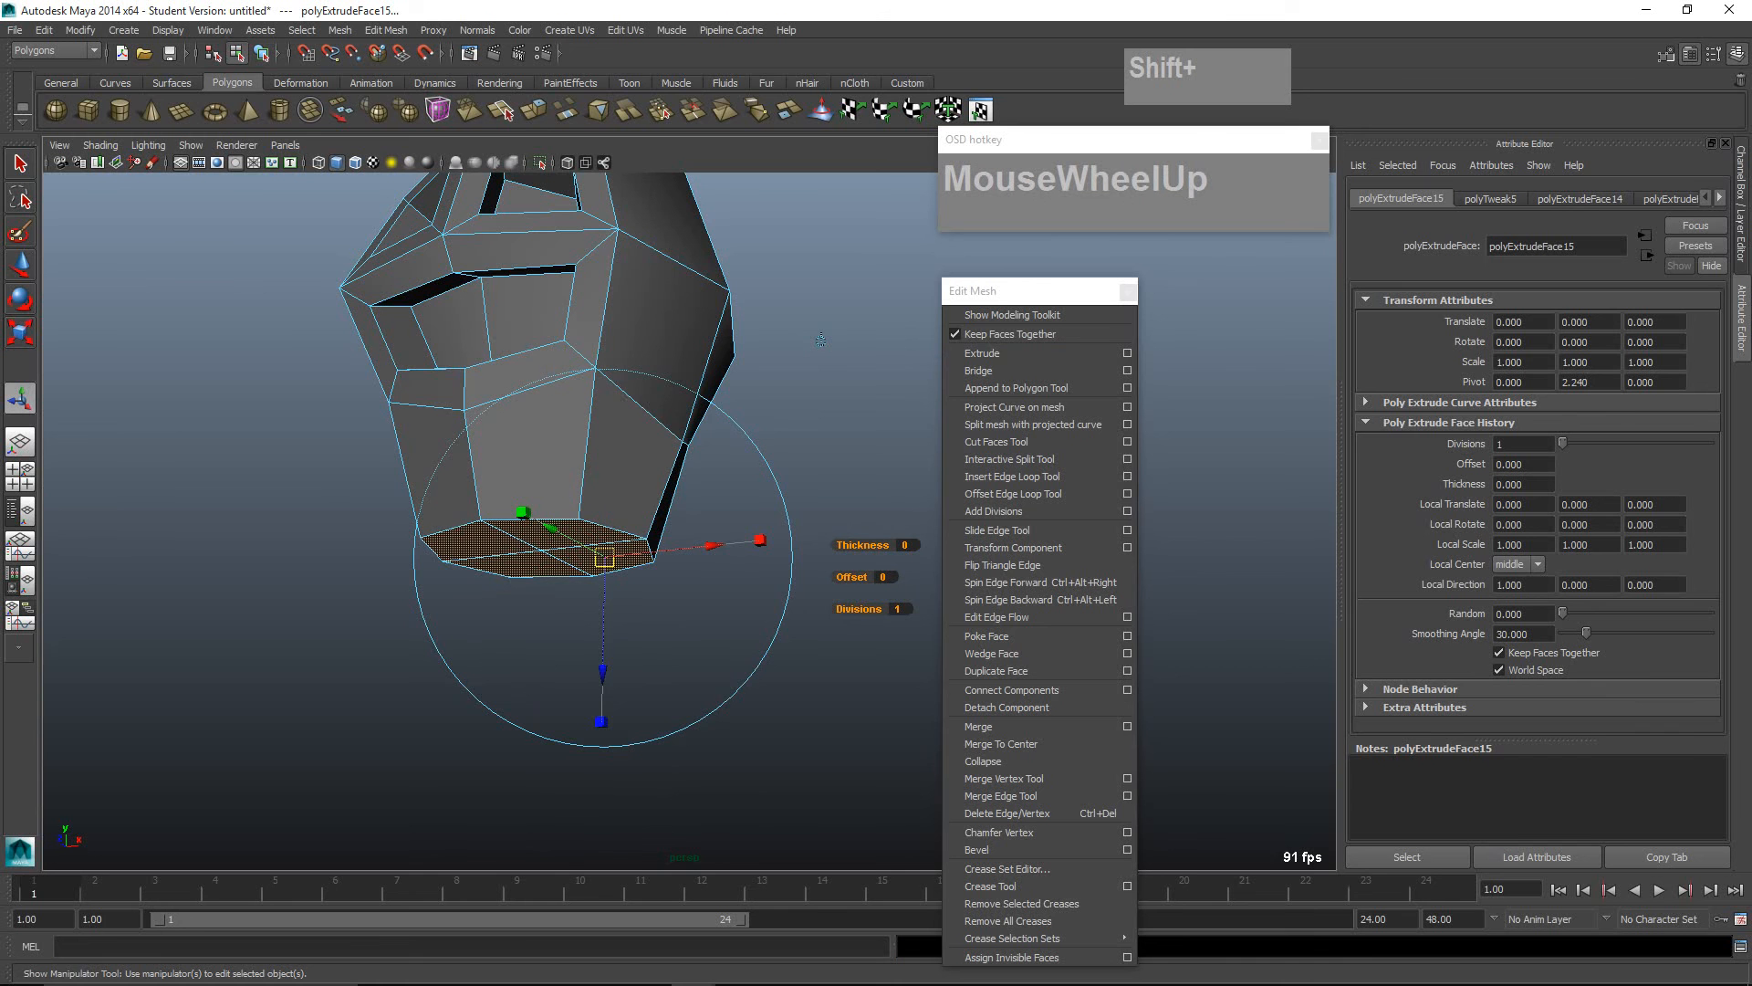
pyautogui.scroll(-3, 821, 340)
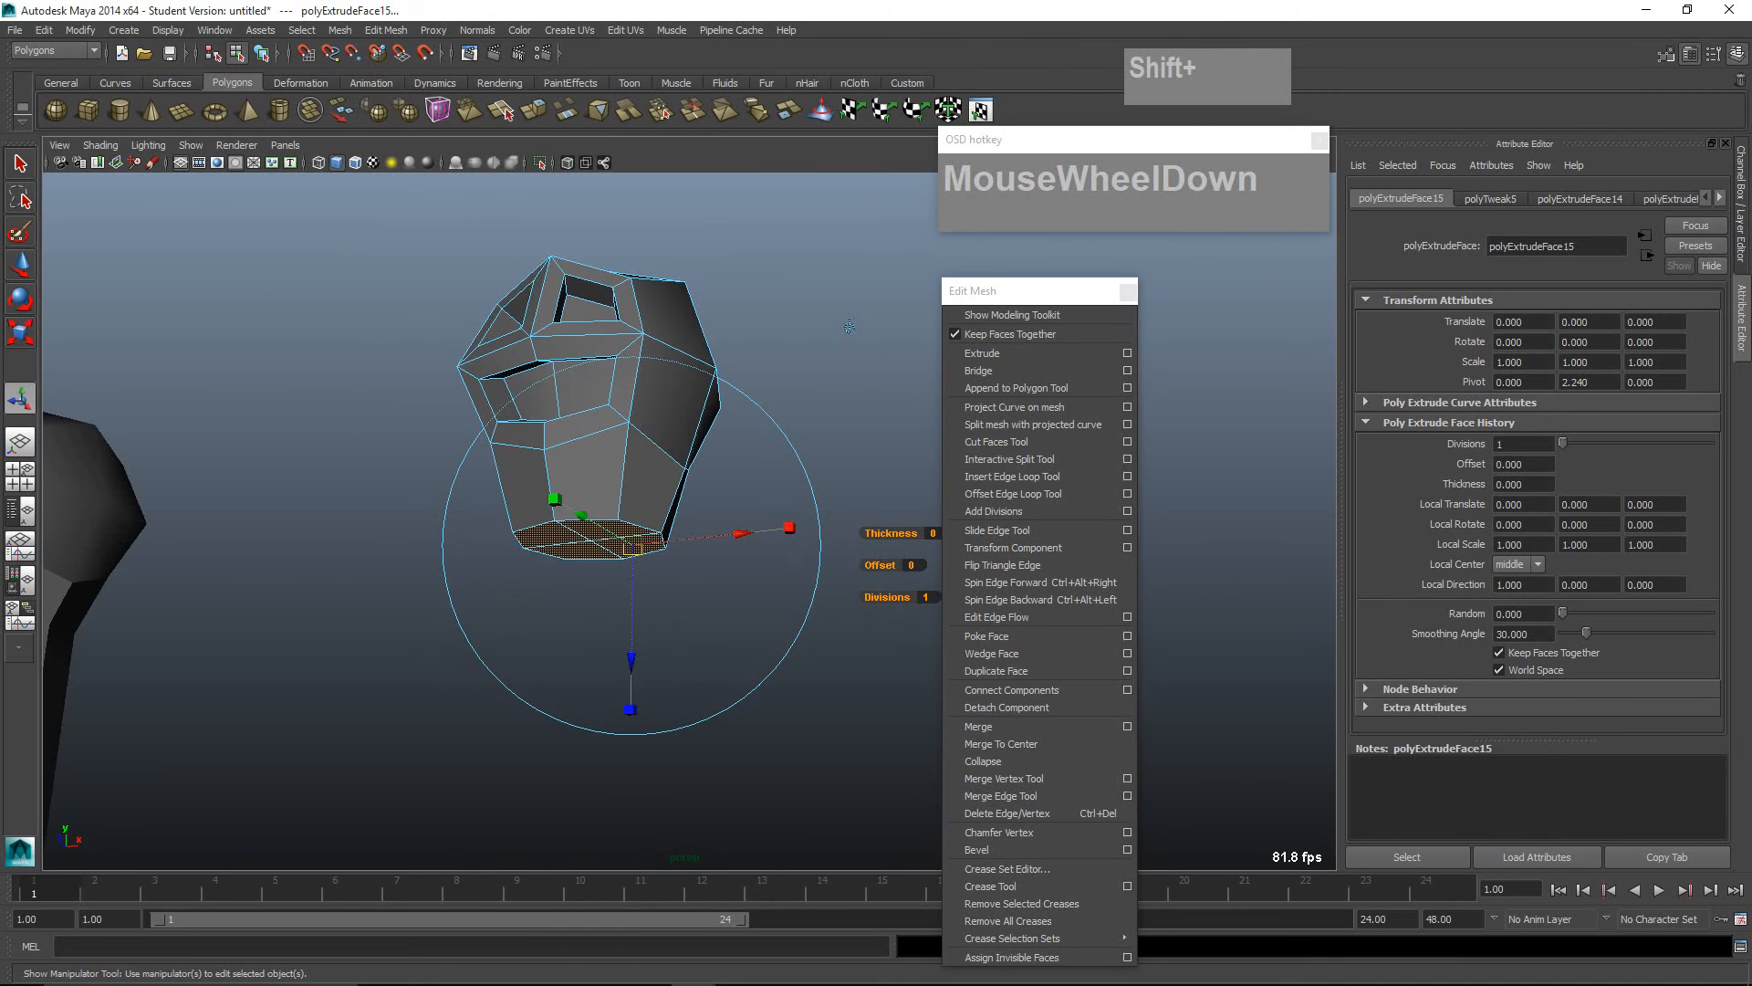
pyautogui.keyDown('alt'); pyautogui.moveTo(821, 339); pyautogui.dragTo(853, 606); pyautogui.keyUp('alt')
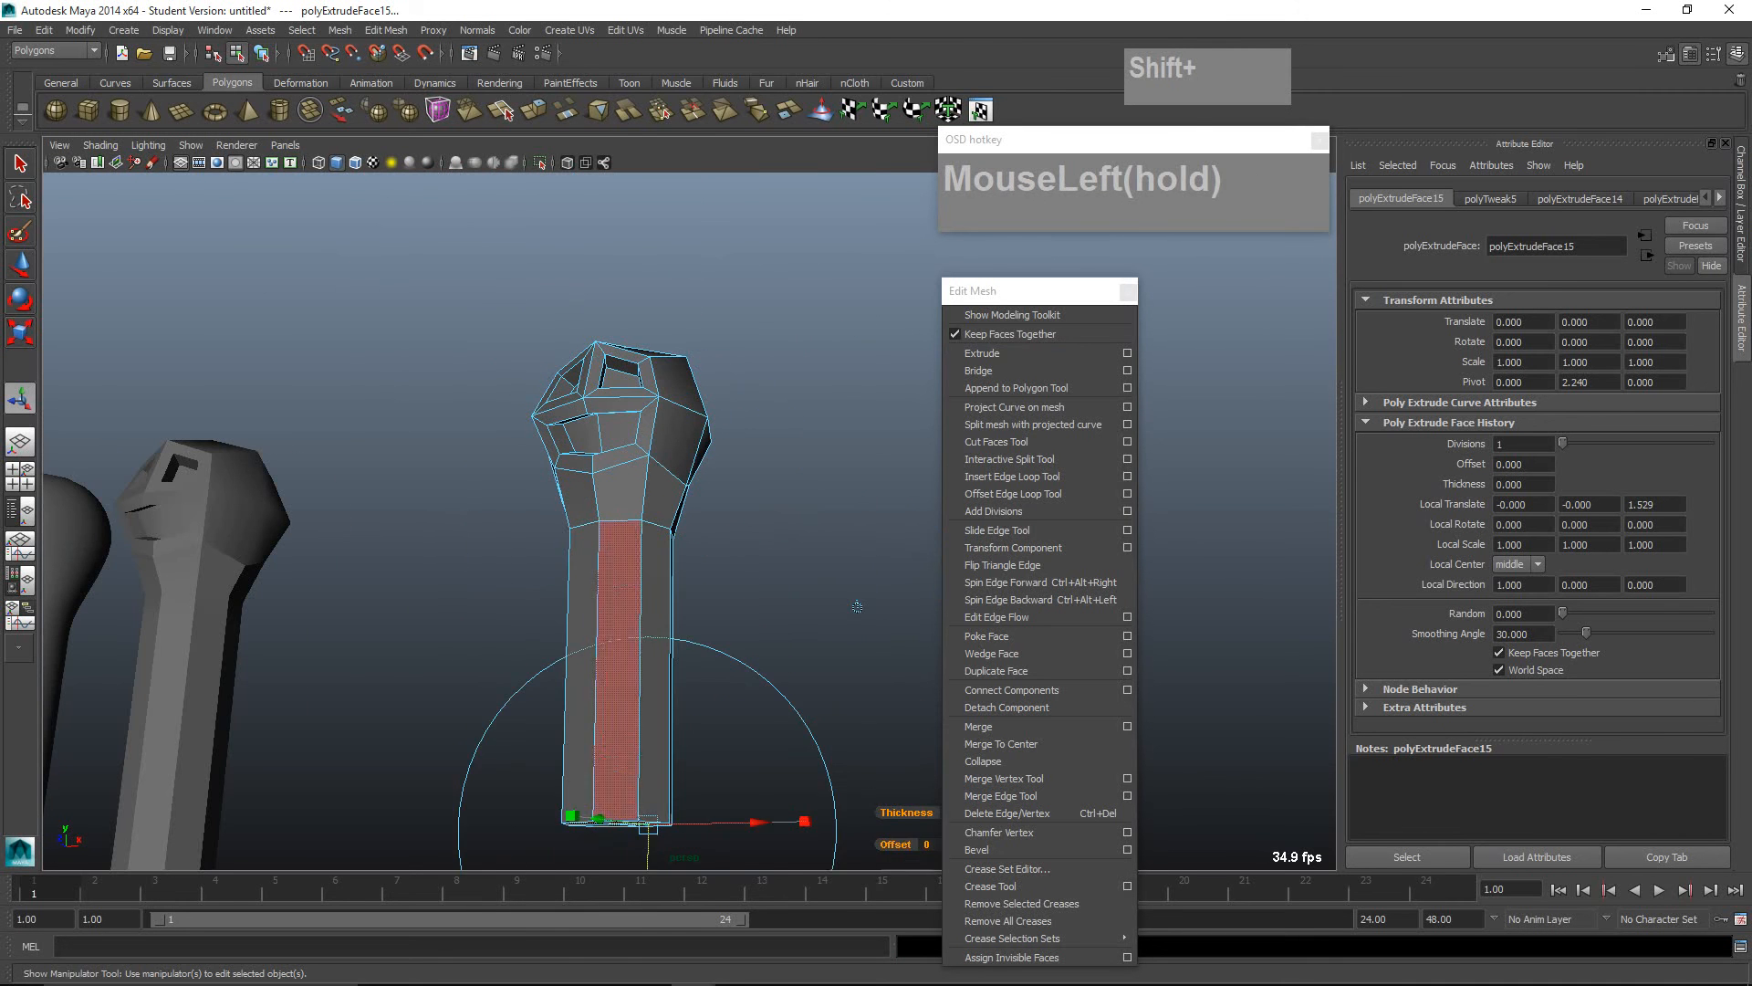
# Step: Extrude the body's bottom faces downward again by about 0.315 to add a short ankle segment
pyautogui.scroll(-3, 879, 475)
pyautogui.keyDown('alt'); pyautogui.moveTo(879, 475); pyautogui.dragTo(863, 473); pyautogui.keyUp('alt')
pyautogui.scroll(3, 863, 473)
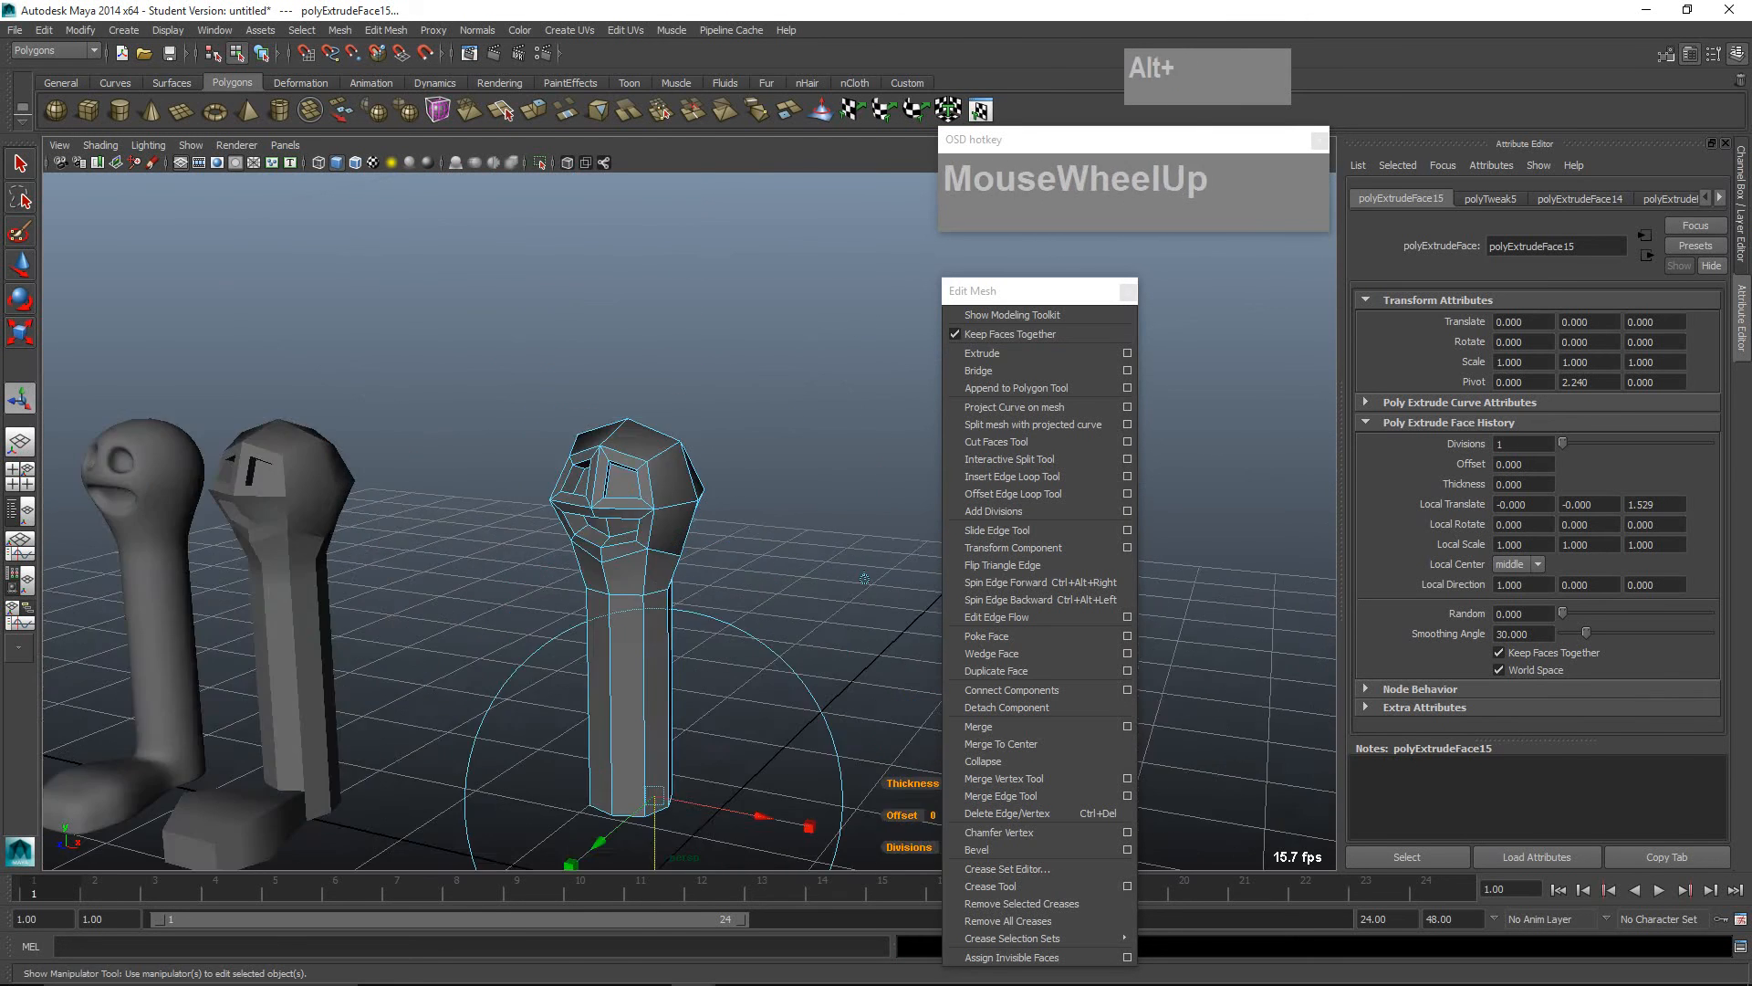
pyautogui.keyDown('alt'); pyautogui.moveTo(862, 473); pyautogui.dragTo(847, 410, button='middle'); pyautogui.keyUp('alt')
pyautogui.moveTo(847, 410); pyautogui.dragTo(845, 486)
pyautogui.press('g')
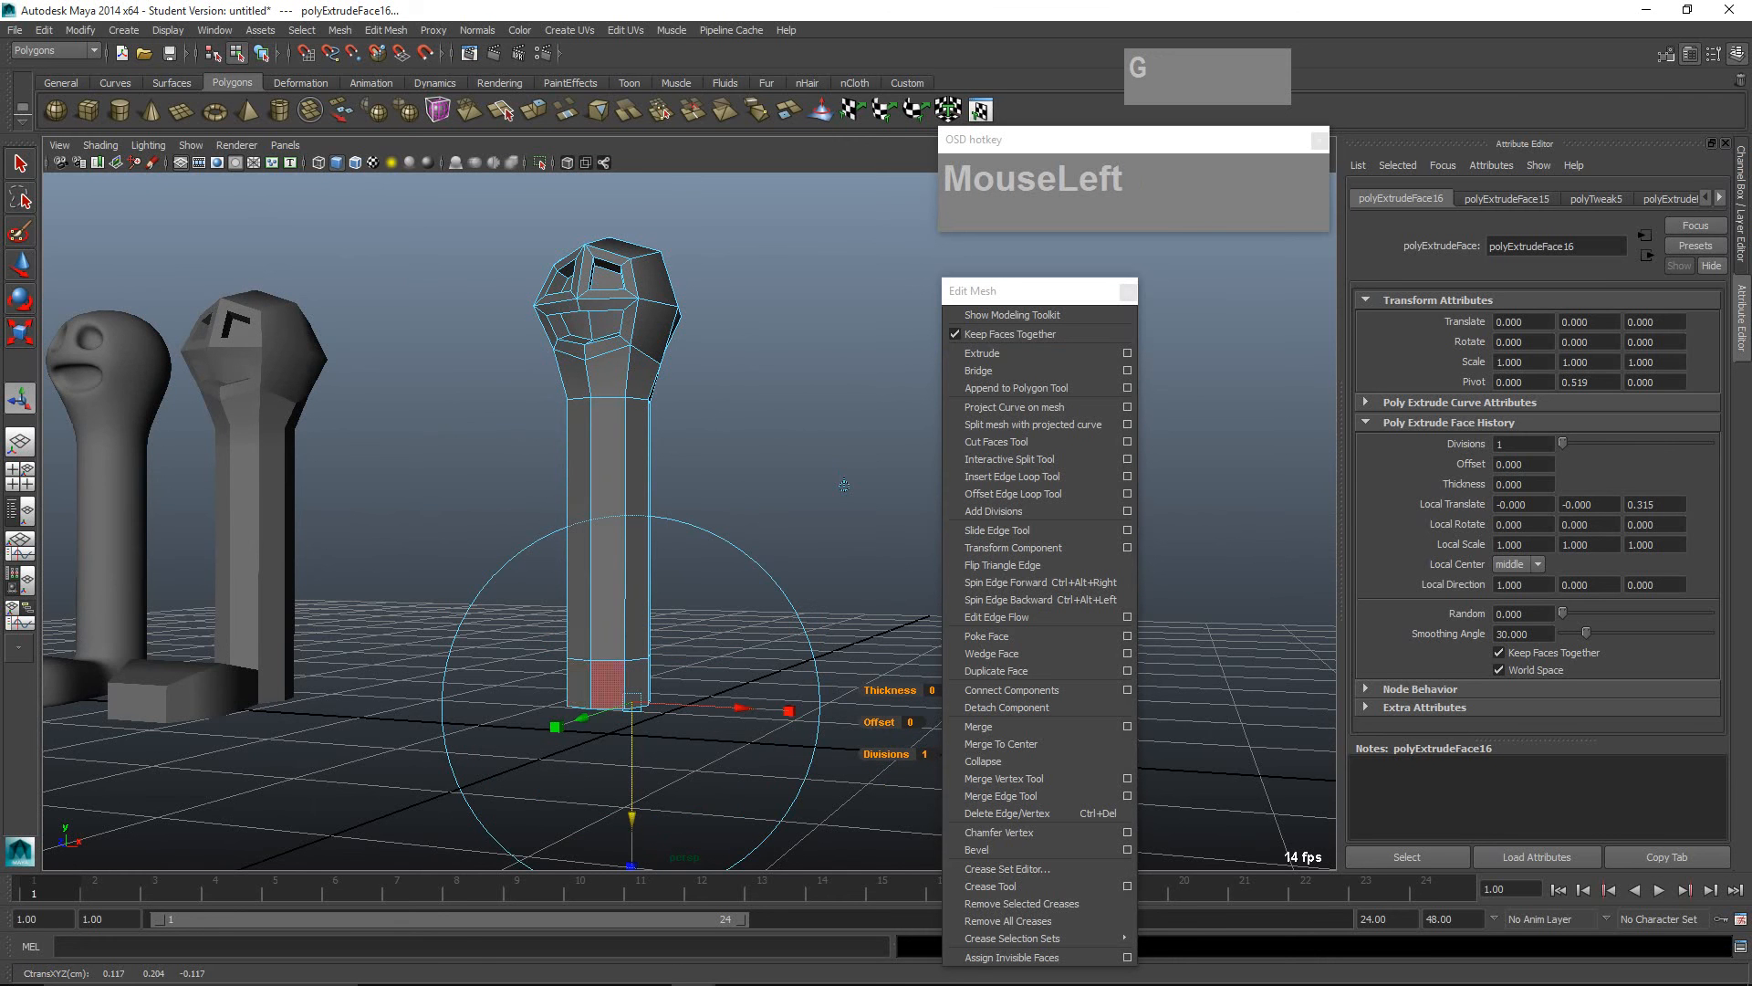
# Step: Extrude the two front faces of the ankle segment and move them forward to form the foot
pyautogui.scroll(2, 605, 687)
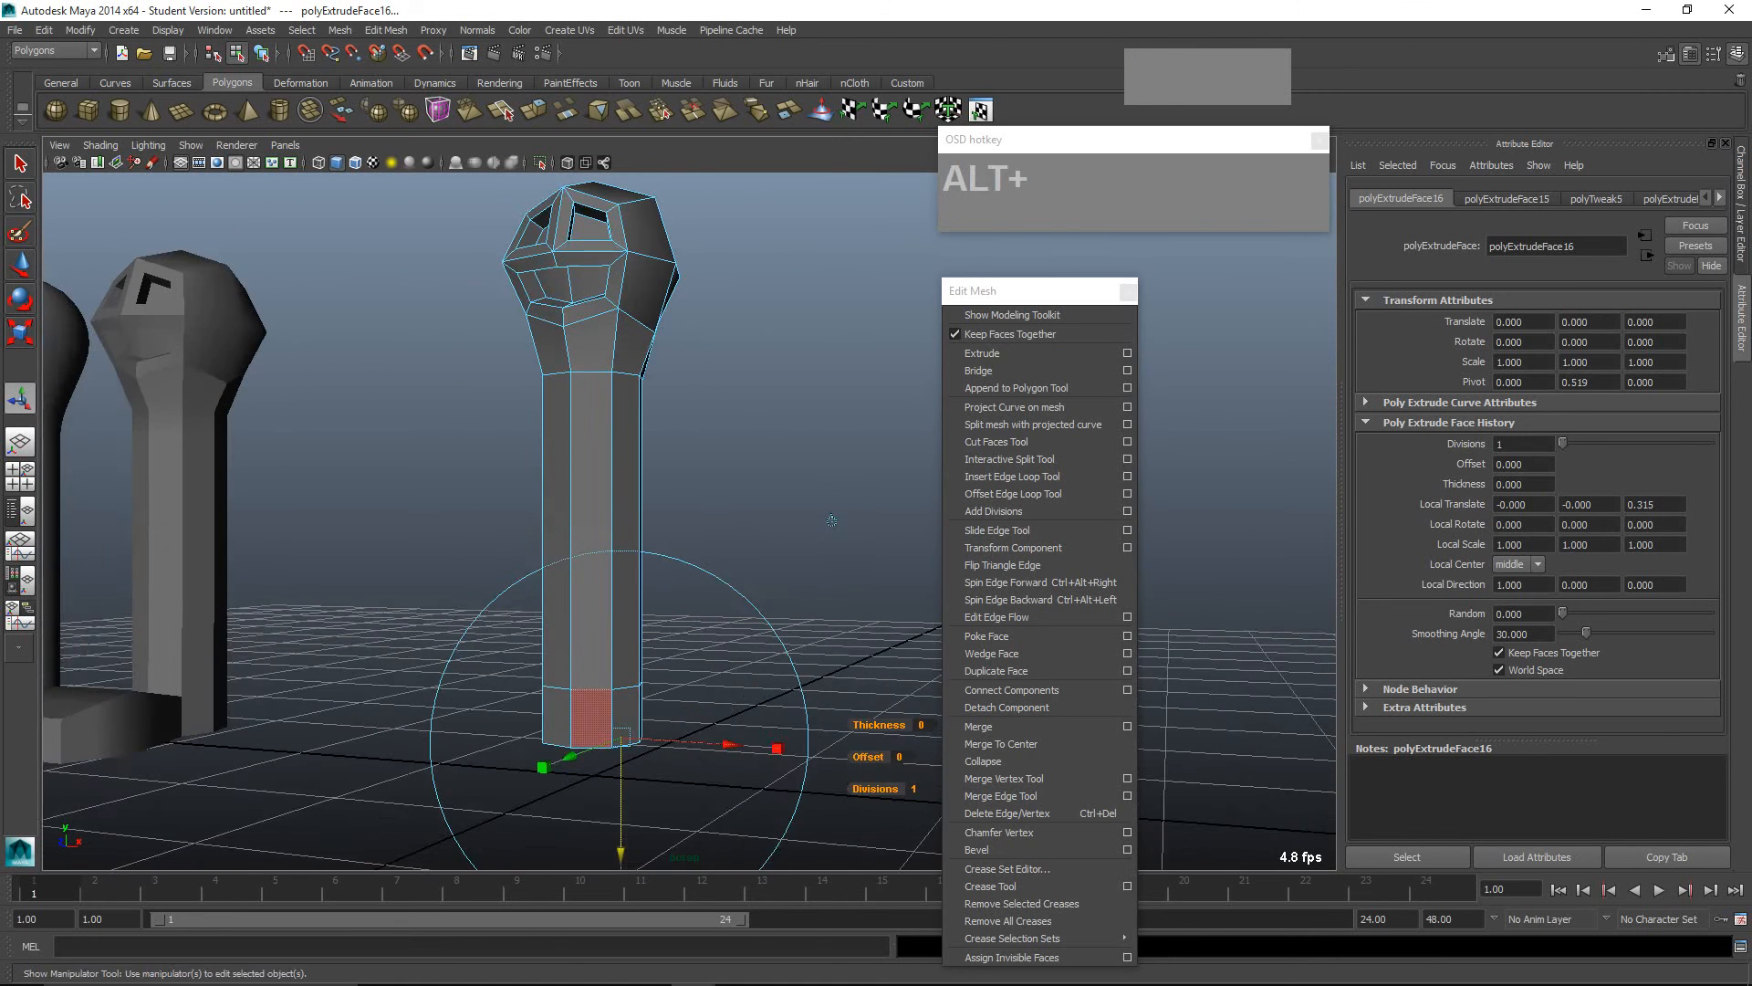
pyautogui.keyDown('alt'); pyautogui.moveTo(604, 687); pyautogui.dragTo(621, 780); pyautogui.keyUp('alt')
pyautogui.click(589, 639)
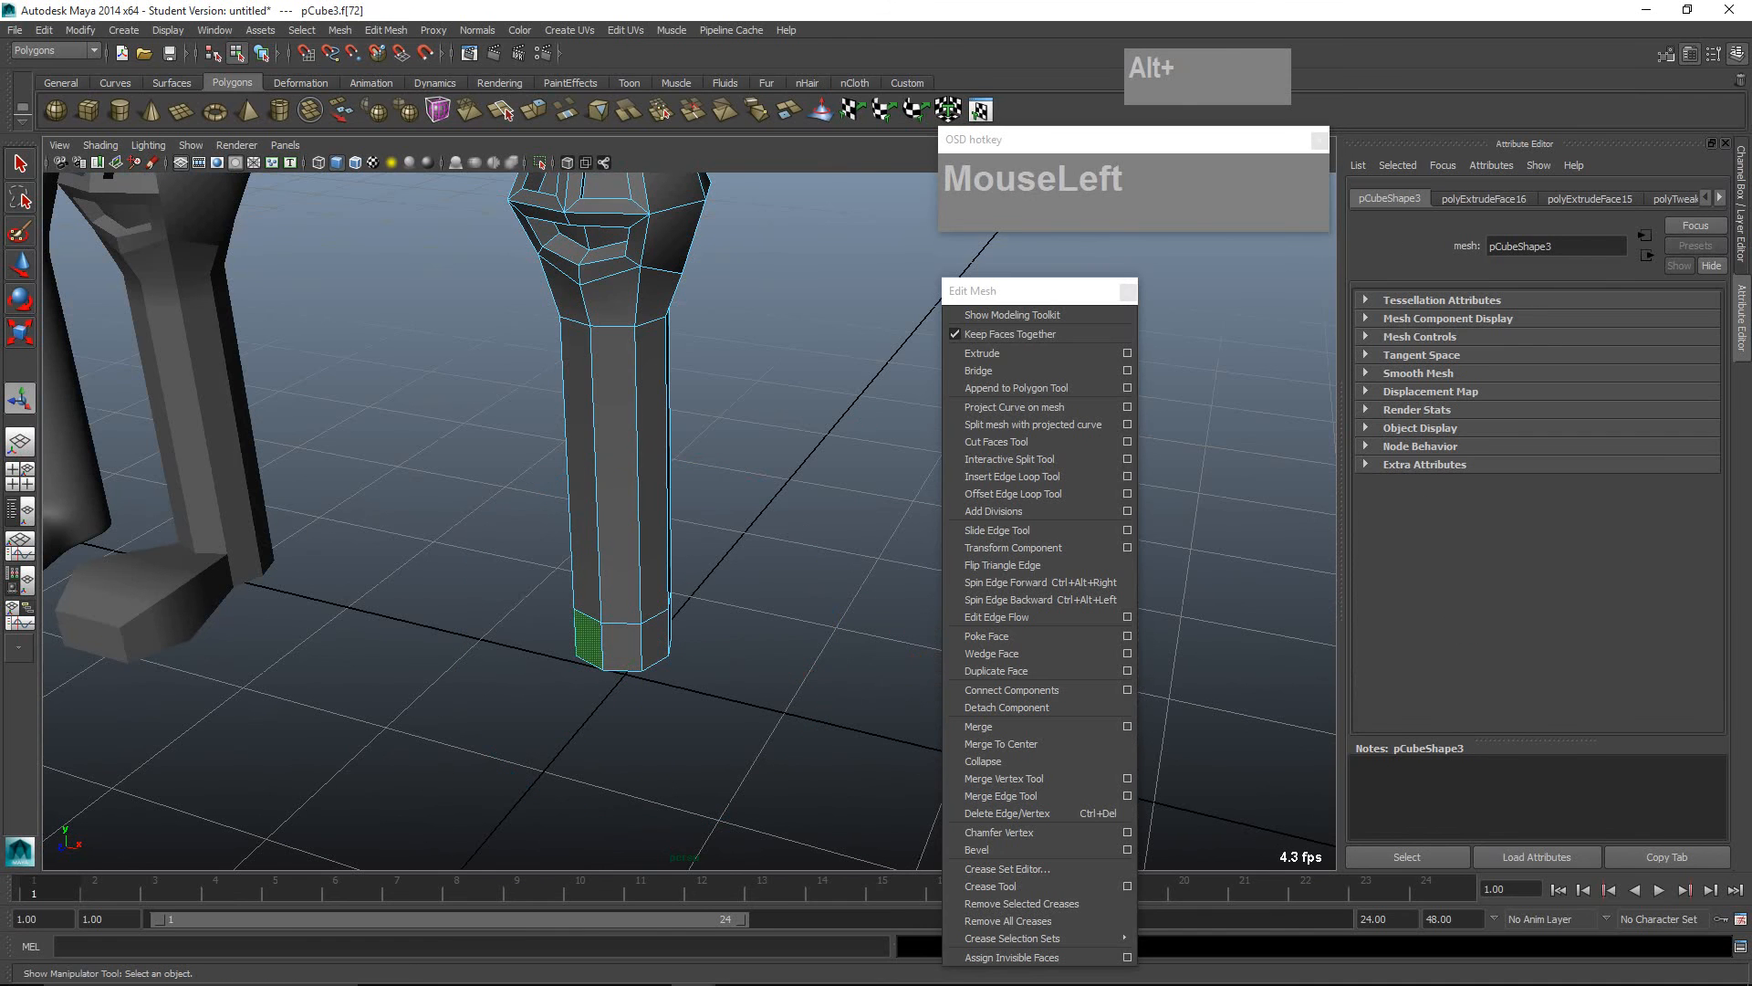
pyautogui.keyDown('shift'); pyautogui.click(622, 645); pyautogui.keyUp('shift')
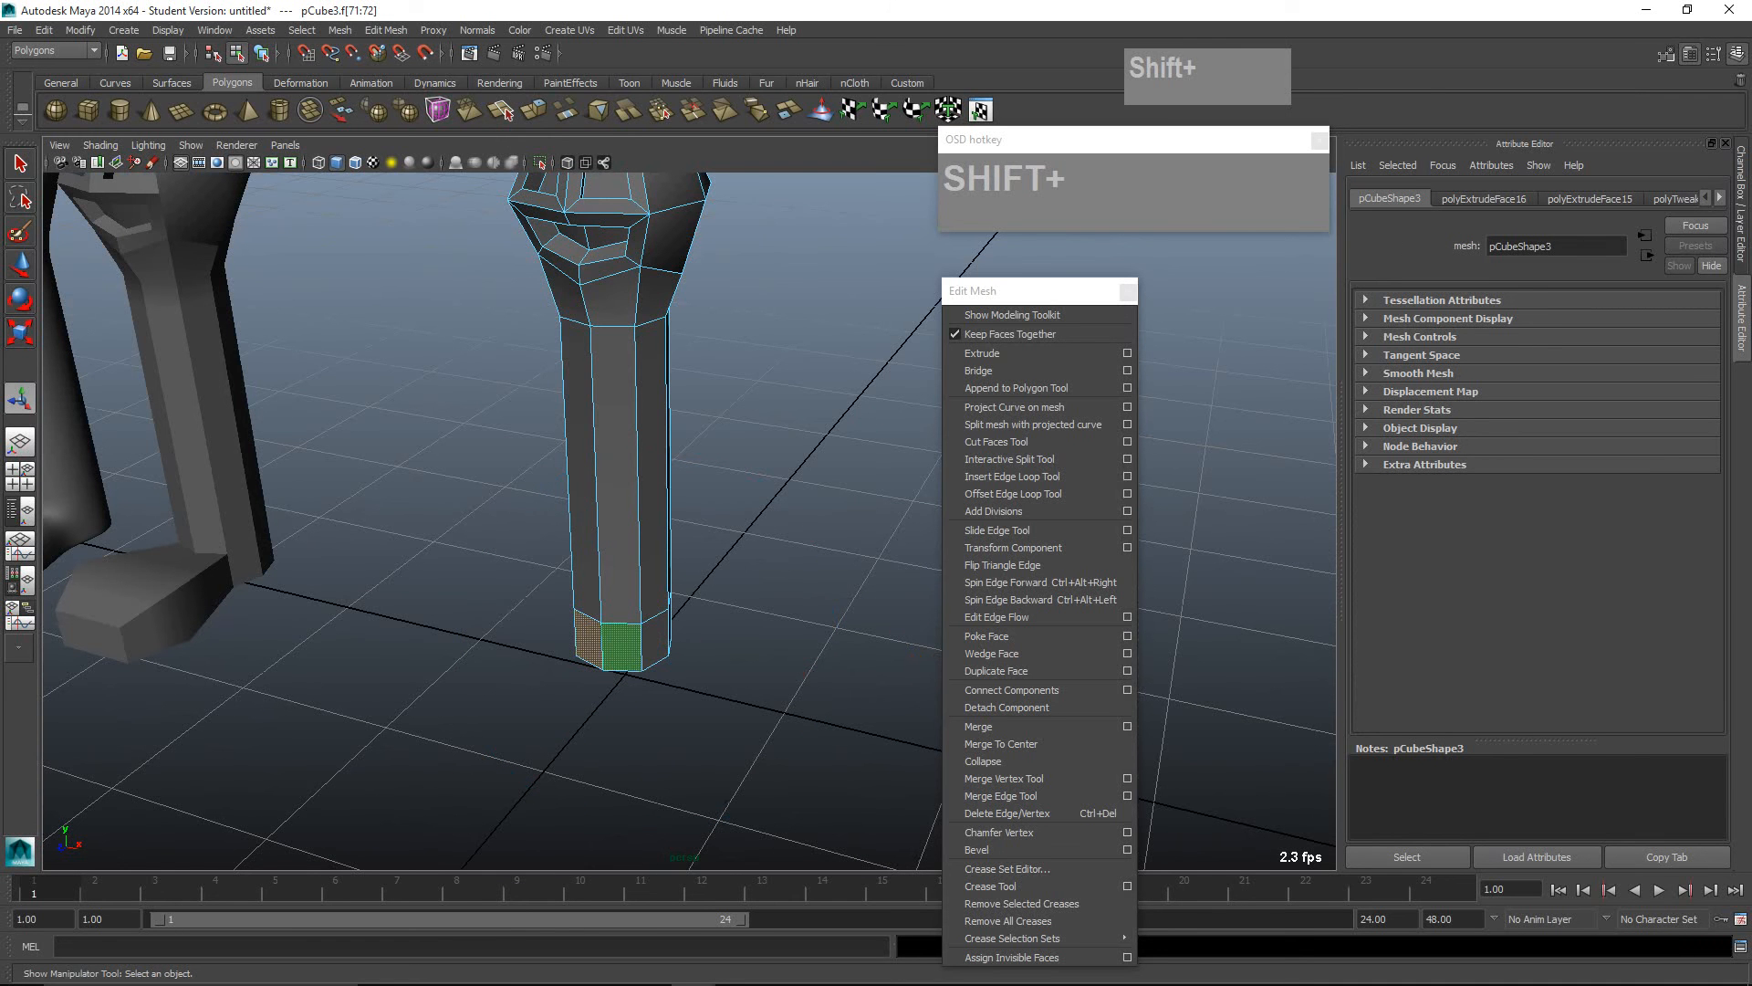
pyautogui.keyDown('shift'); pyautogui.moveTo(624, 650); pyautogui.dragTo(623, 690, button='right'); pyautogui.keyUp('shift')
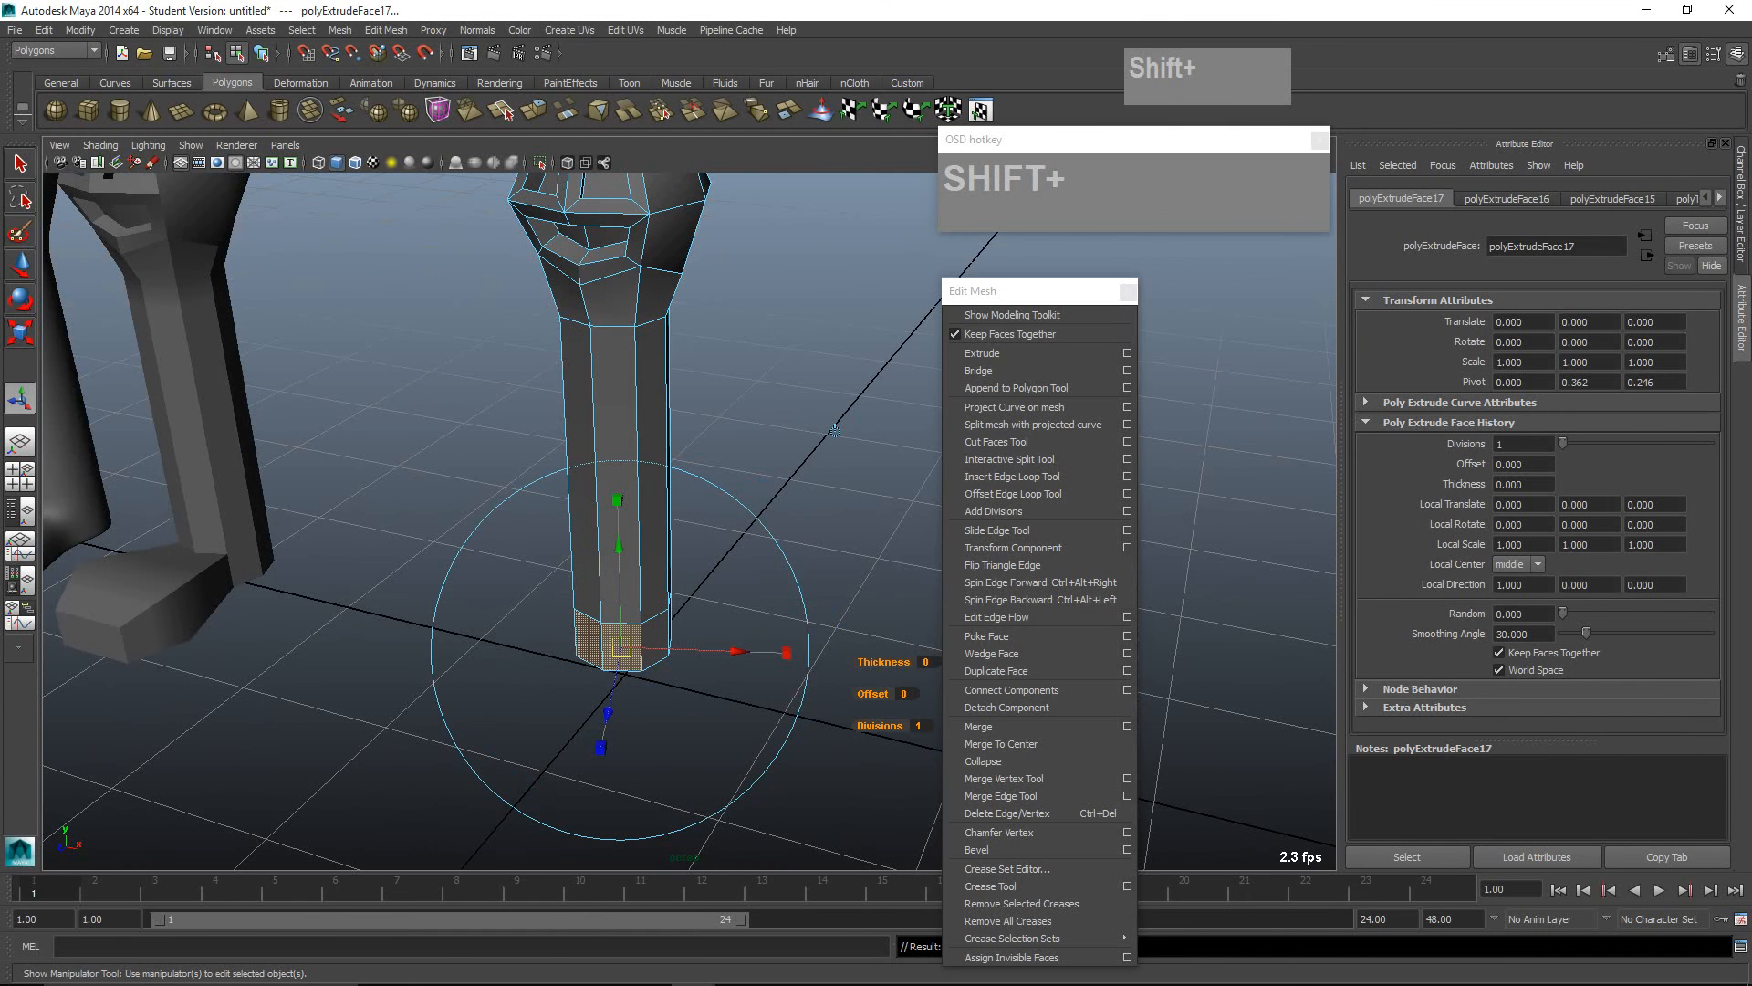
pyautogui.press('w')
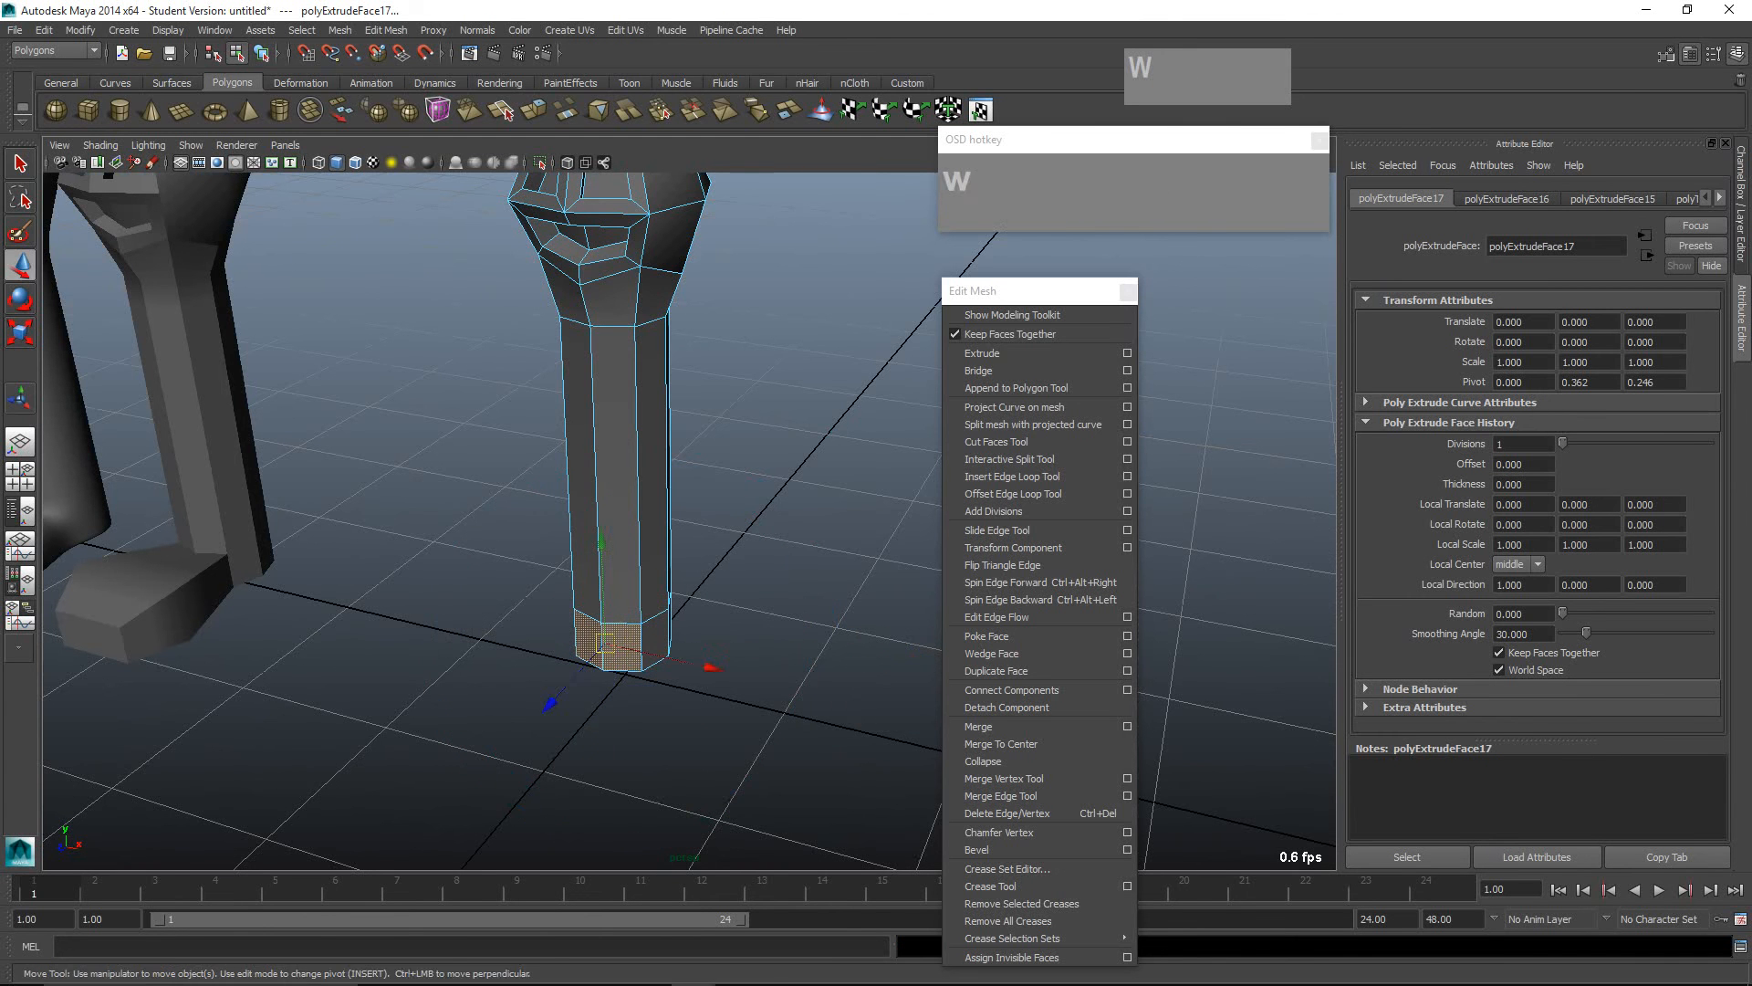
pyautogui.moveTo(548, 709); pyautogui.dragTo(479, 782)
# Step: Flatten the foot's front faces along their depth and scale them wider along the X axis
pyautogui.press('r')
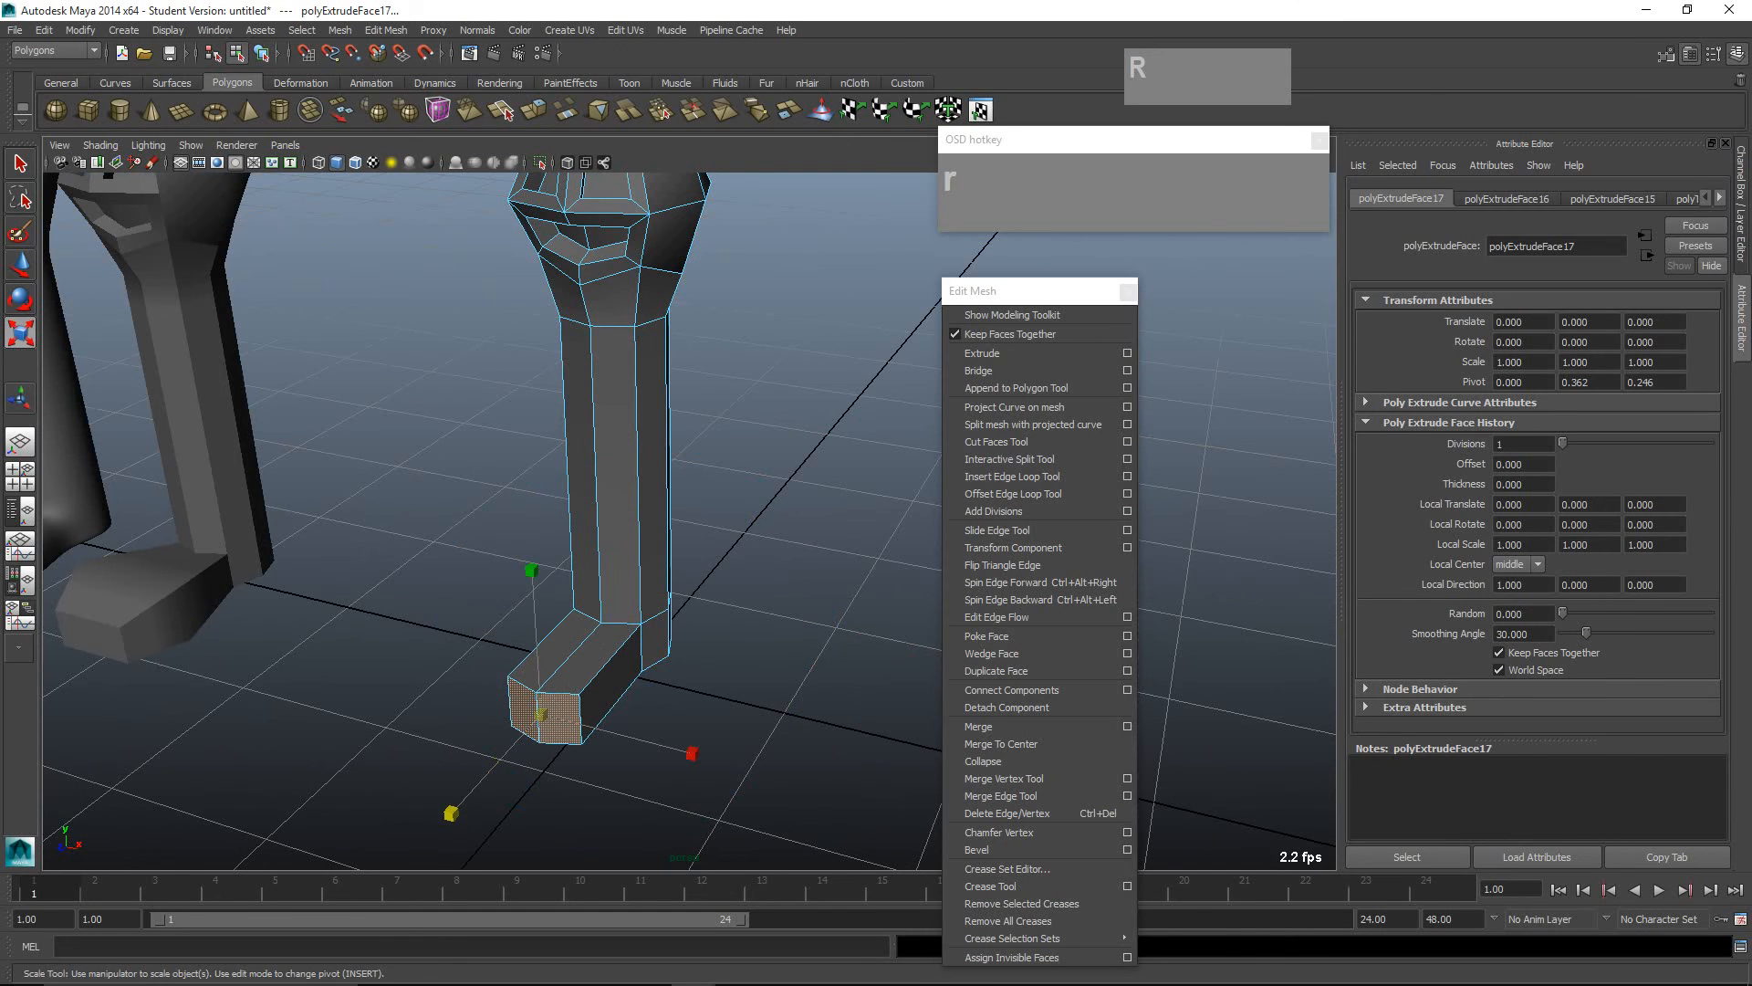
pyautogui.moveTo(538, 717); pyautogui.dragTo(541, 715)
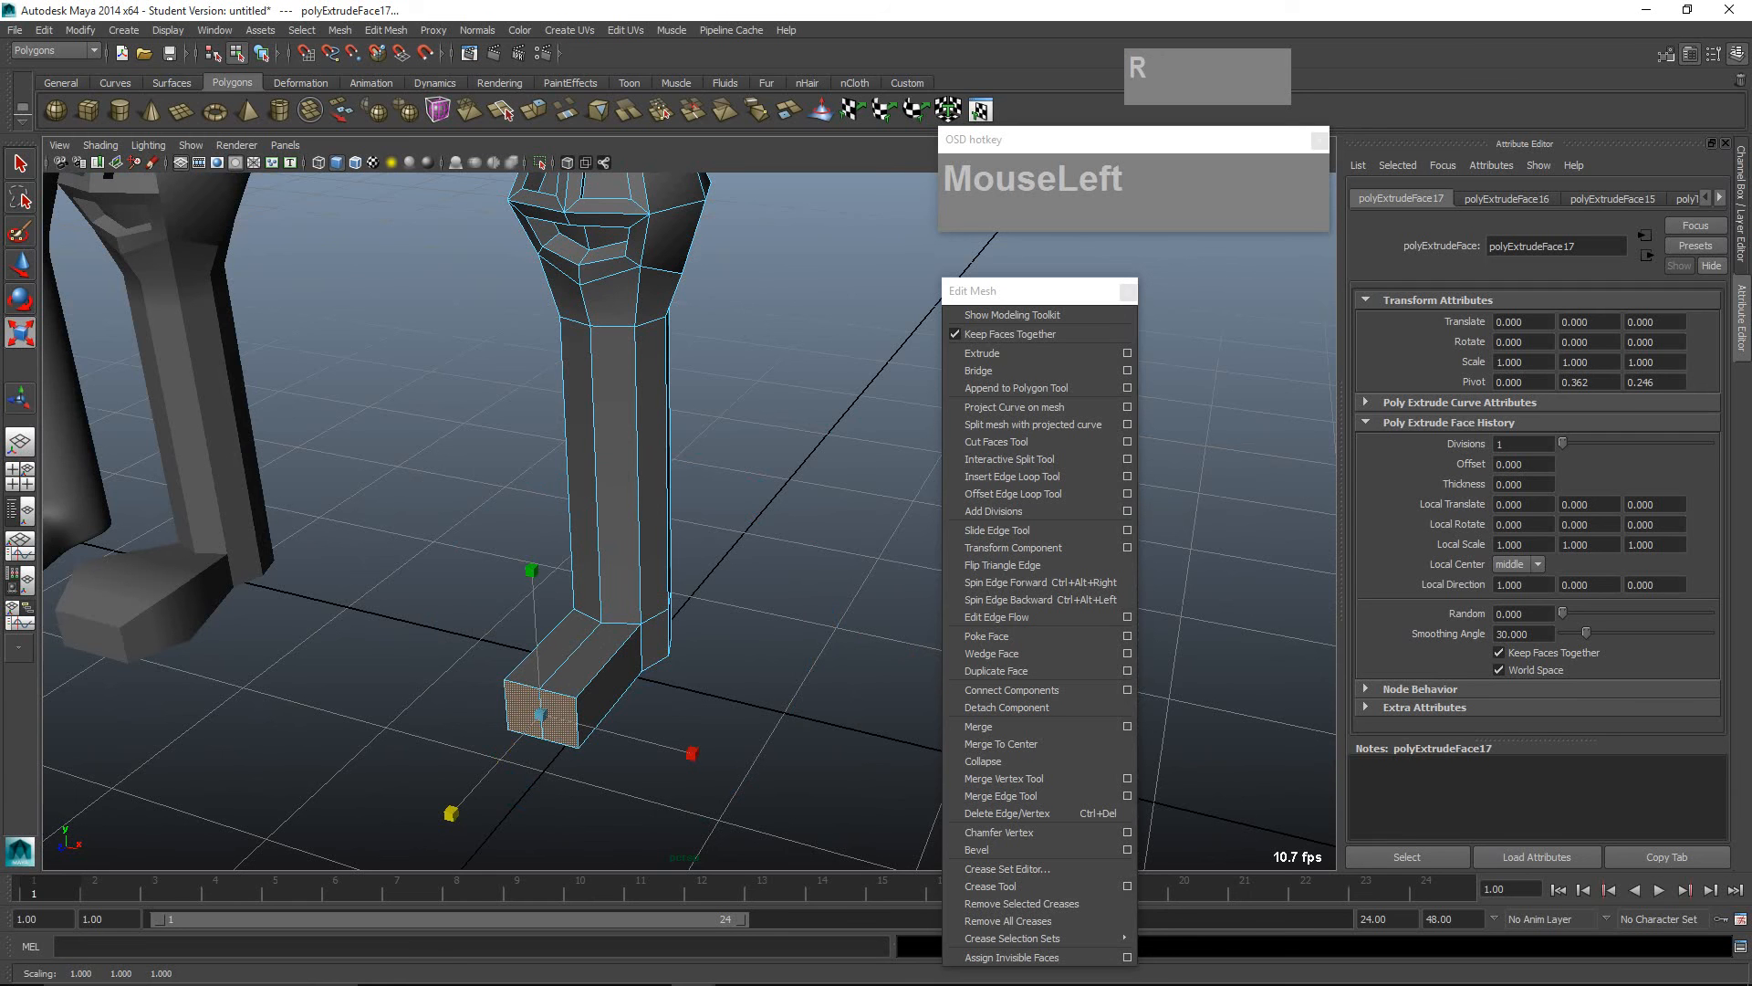
pyautogui.moveTo(692, 754); pyautogui.dragTo(721, 758)
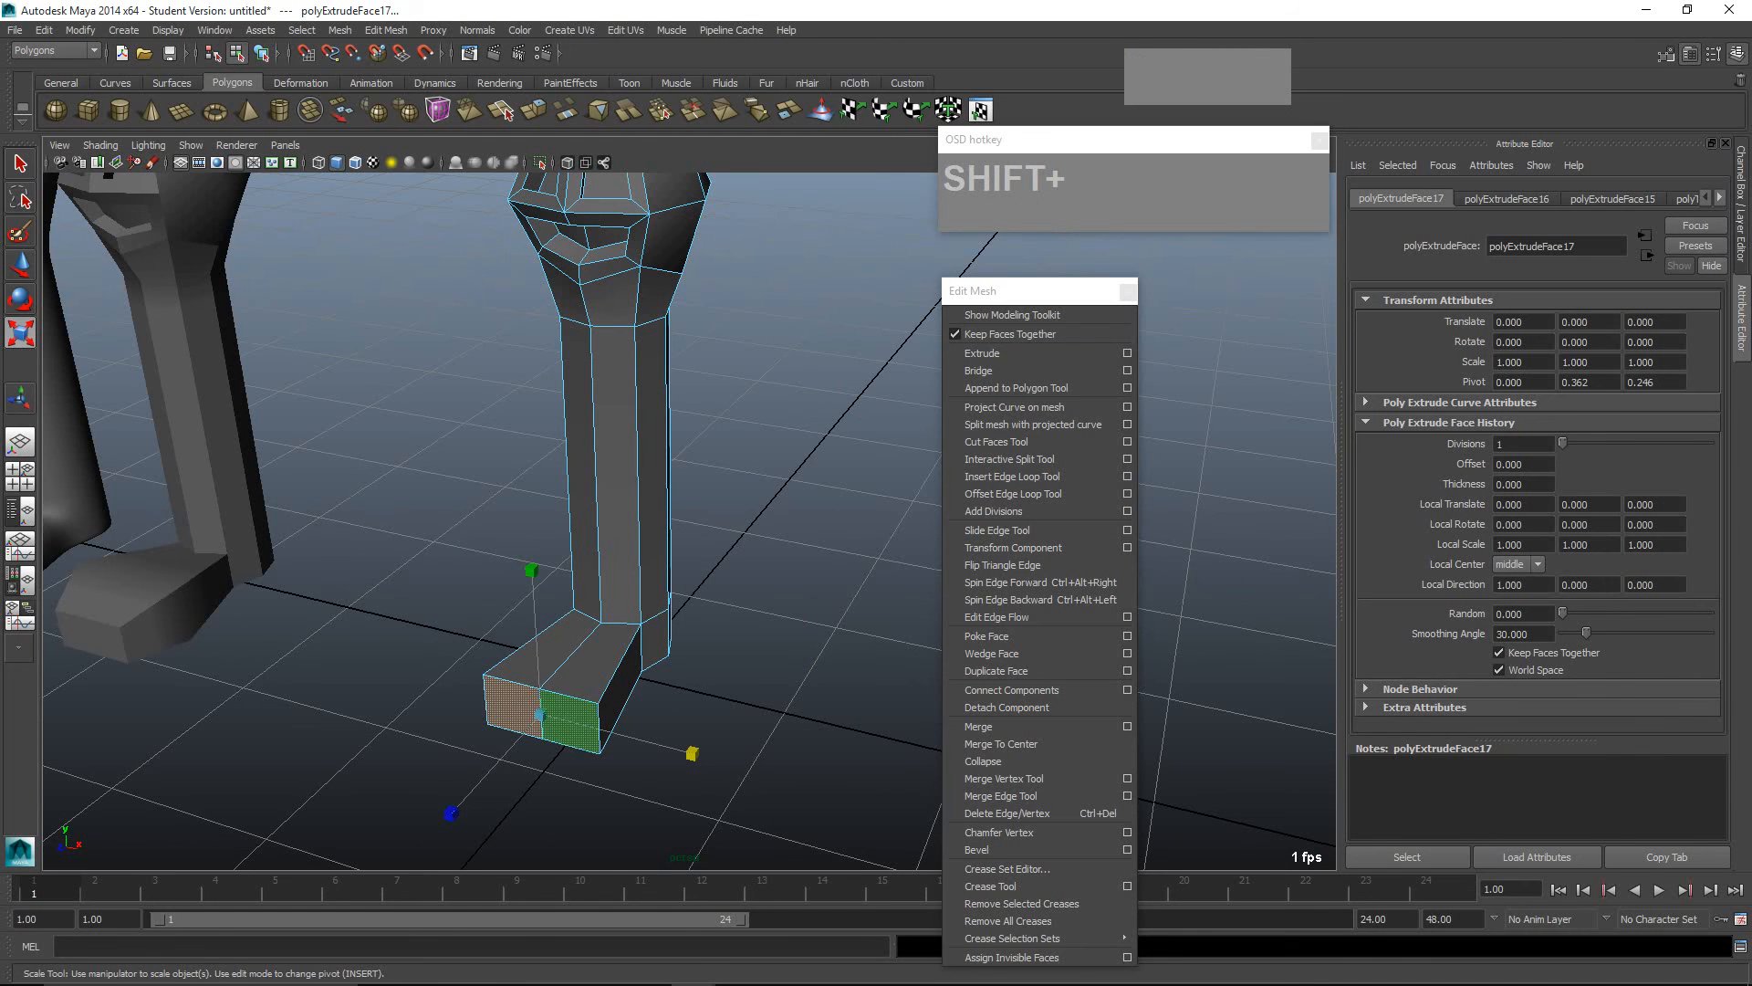
# Step: Extrude the foot's front faces forward by about 0.281 to add a toe segment
pyautogui.keyDown('shift'); pyautogui.rightClick(569, 689); pyautogui.keyUp('shift')
pyautogui.keyDown('shift'); pyautogui.moveTo(568, 689); pyautogui.dragTo(568, 731, button='right'); pyautogui.keyUp('shift')
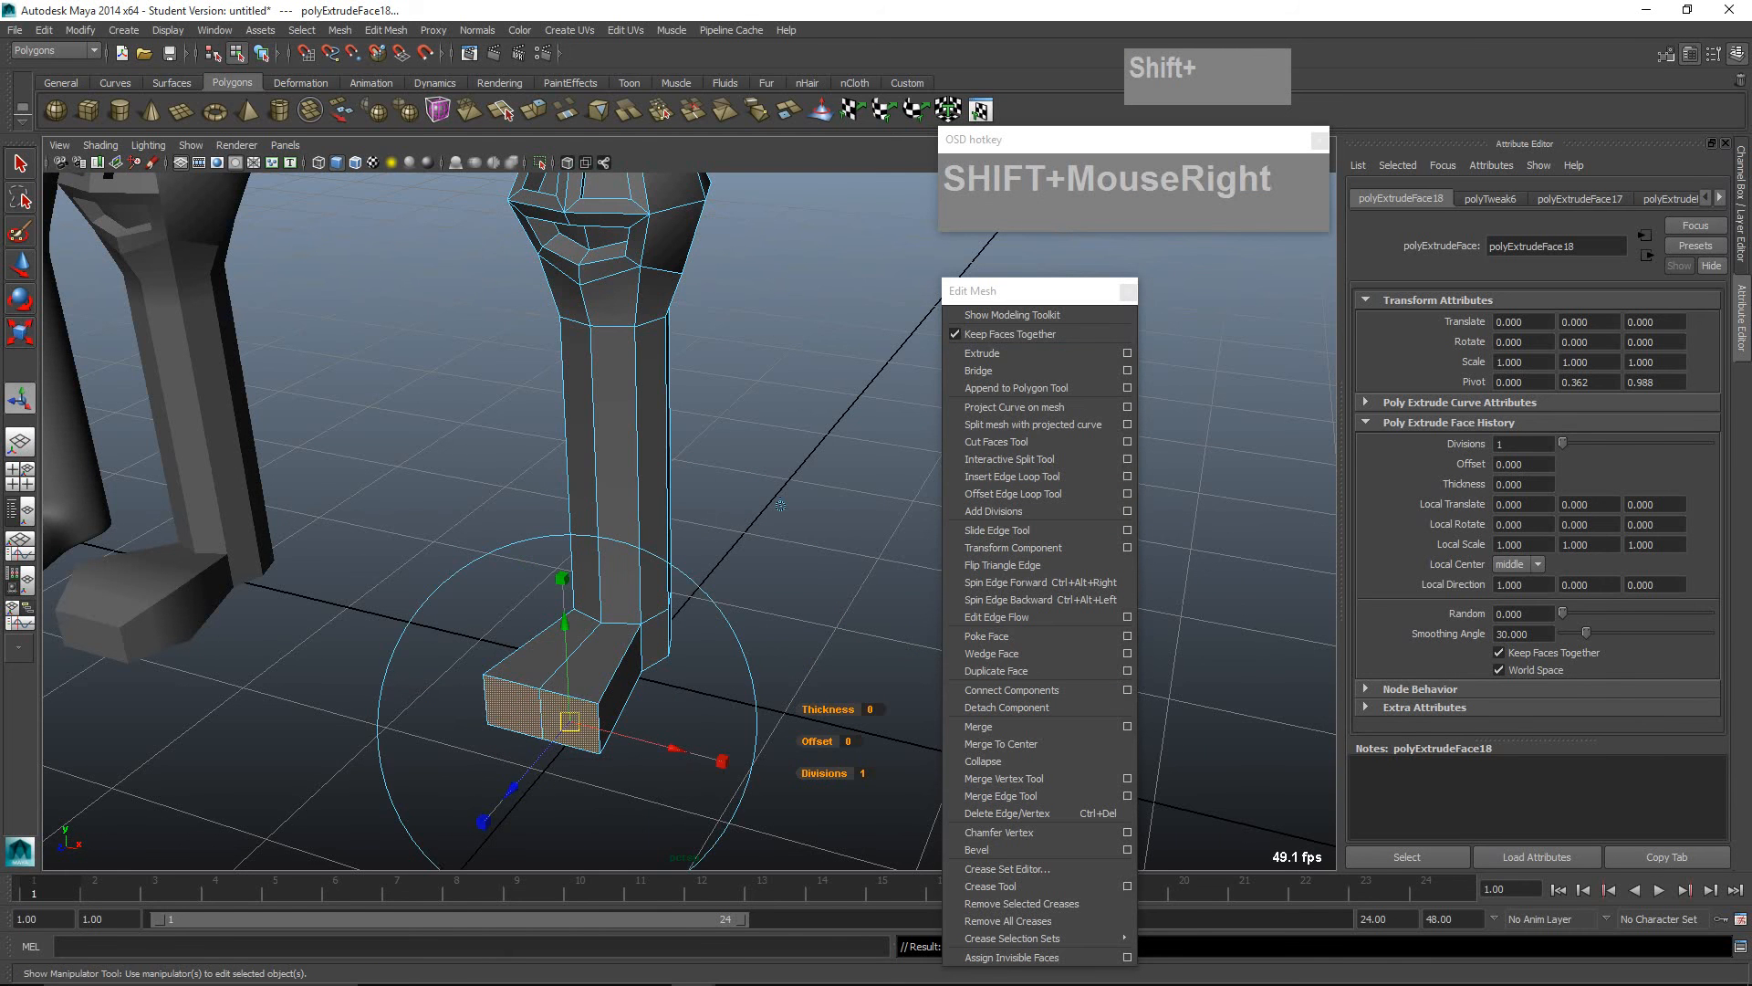
pyautogui.moveTo(781, 503); pyautogui.dragTo(753, 534)
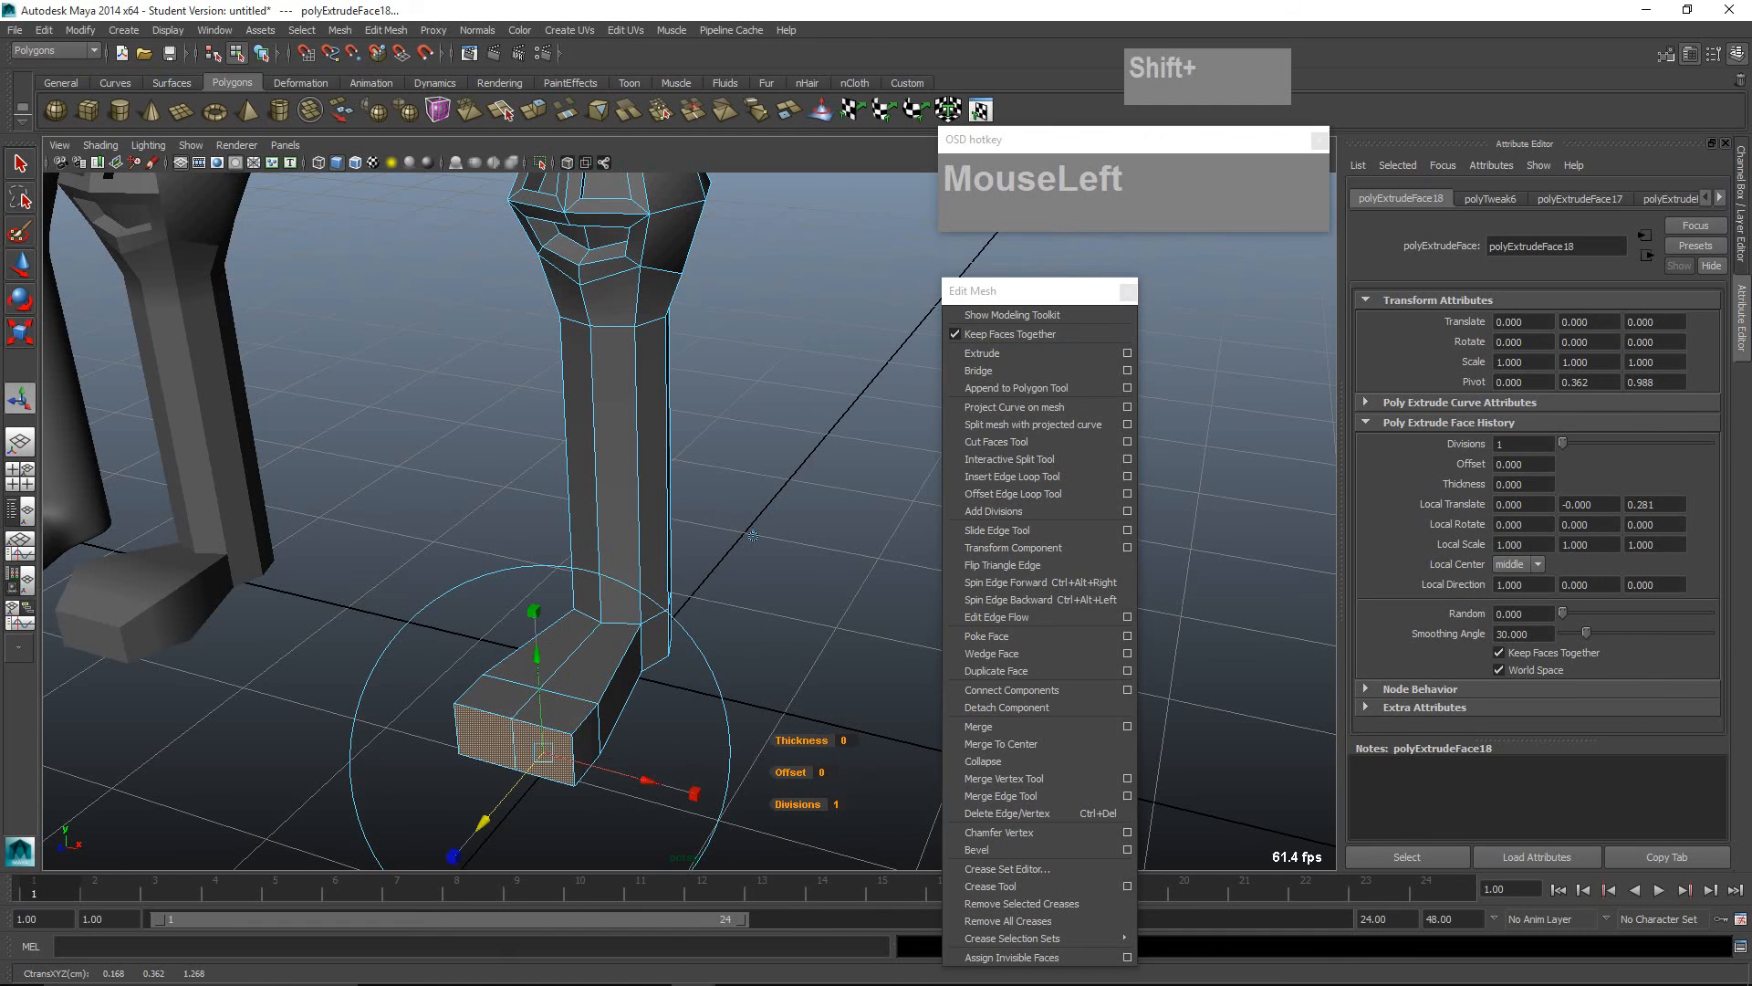
# Step: Narrow the toe segment's front faces to about 0.515 along the X axis and clear the selection
pyautogui.moveTo(695, 794); pyautogui.dragTo(620, 774)
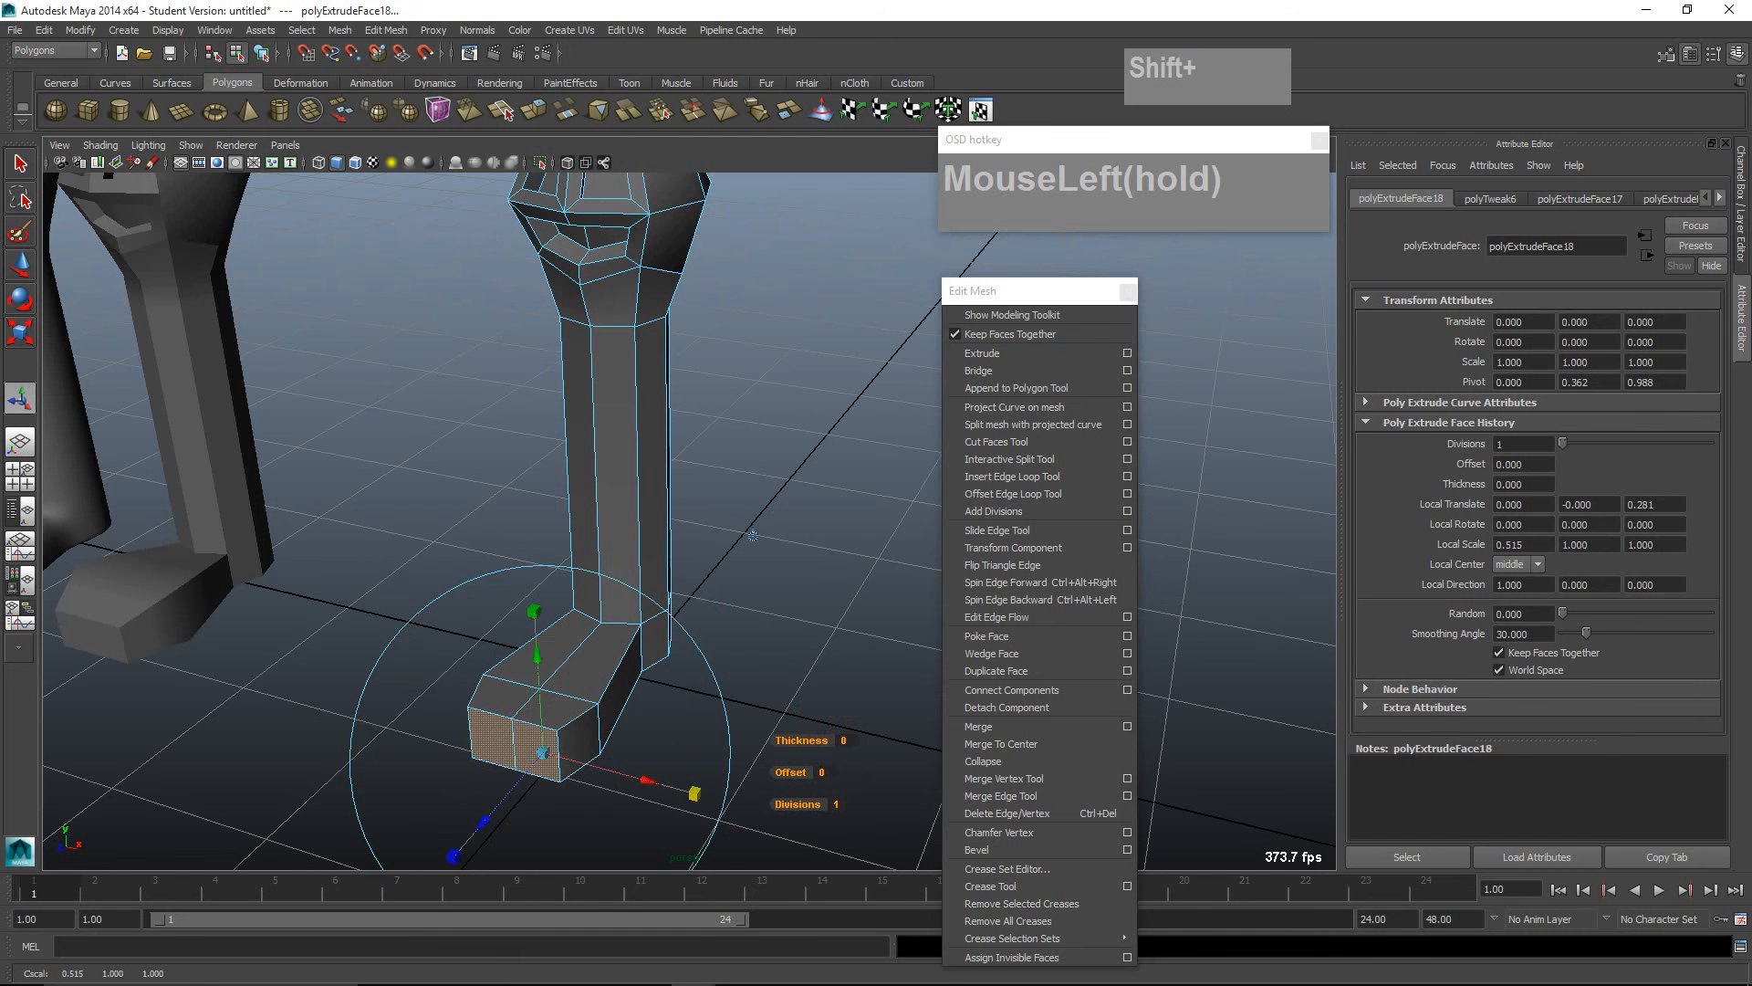
pyautogui.click(753, 535)
pyautogui.scroll(-3, 621, 438)
pyautogui.keyDown('alt'); pyautogui.moveTo(621, 439); pyautogui.dragTo(613, 365); pyautogui.keyUp('alt')
pyautogui.keyDown('alt'); pyautogui.moveTo(613, 342); pyautogui.dragTo(607, 384, button='middle'); pyautogui.keyUp('alt')
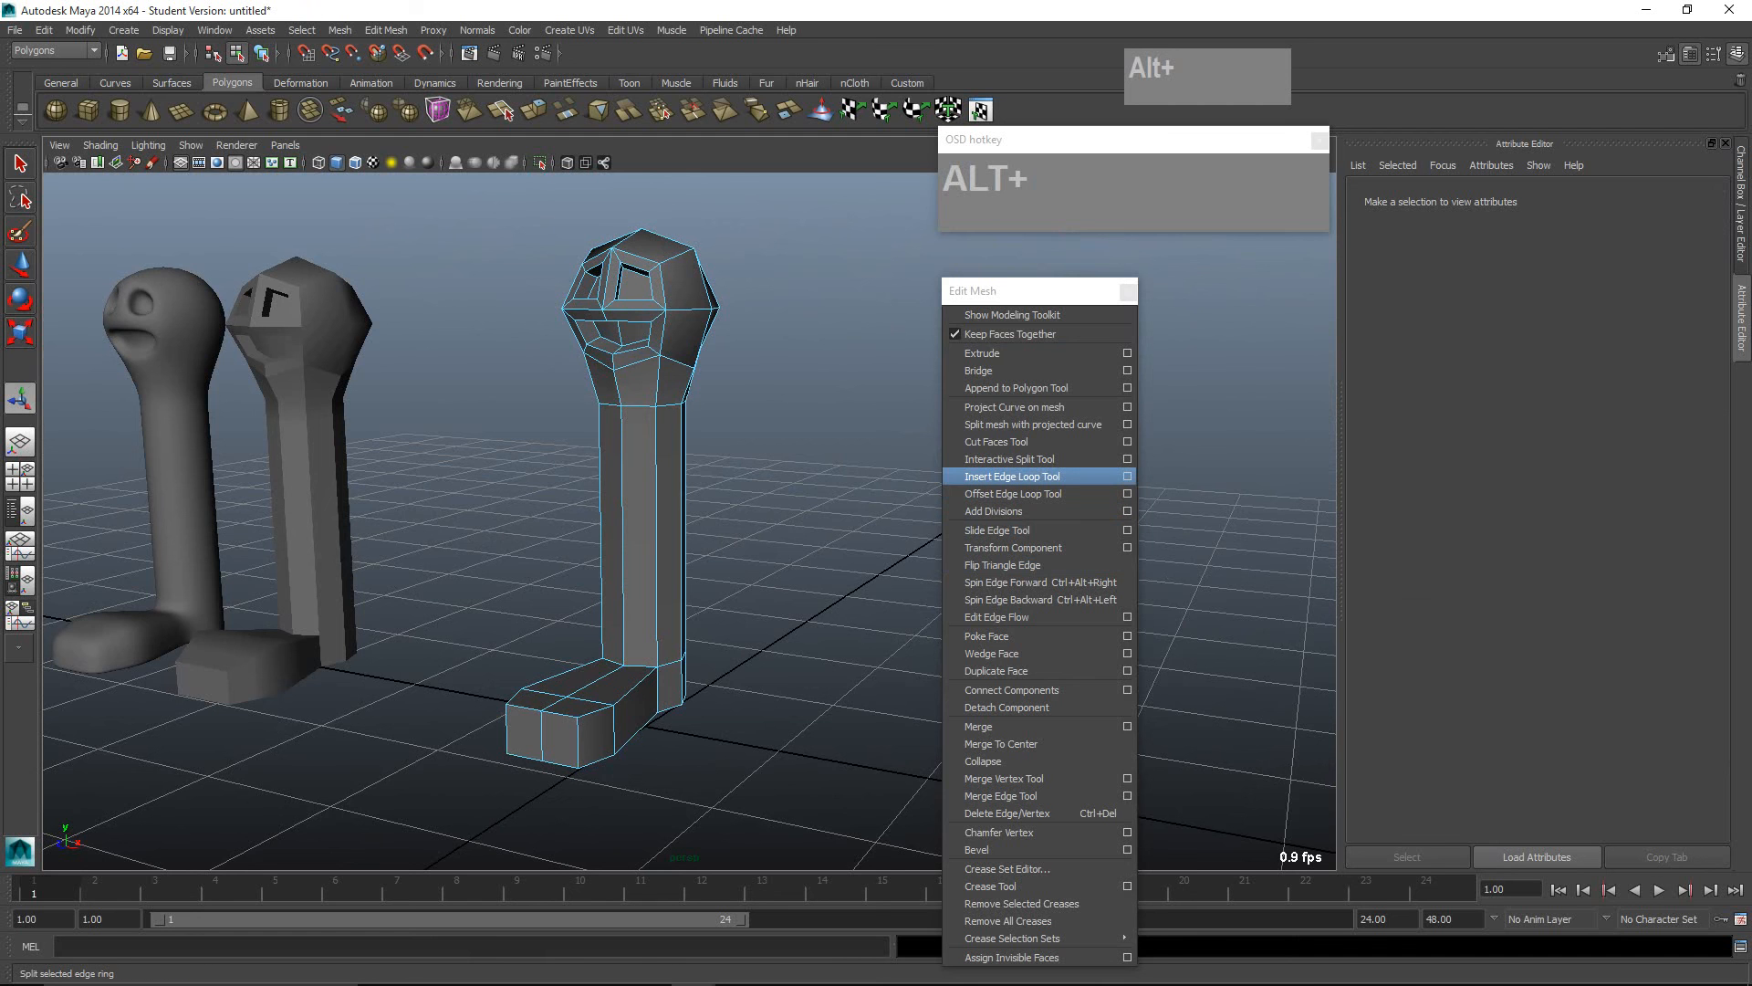
# Step: Set the Insert Edge Loop Tool to multiple edge loops with 10 loops
pyautogui.click(1012, 475)
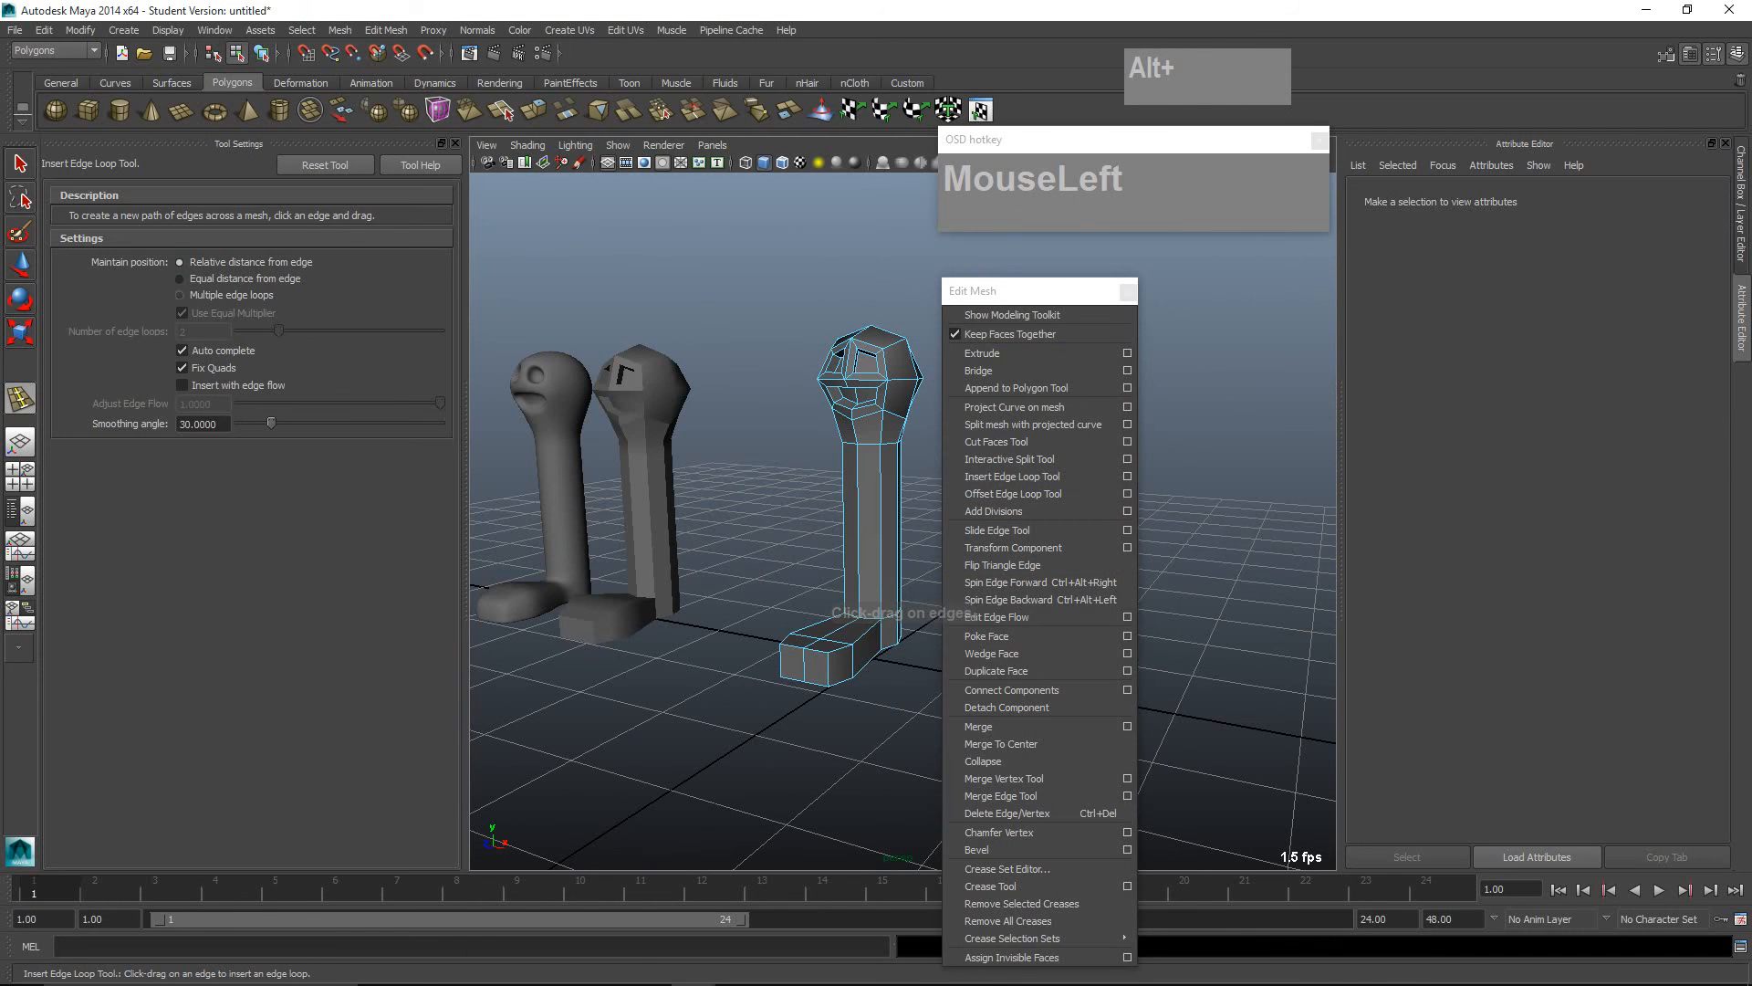
pyautogui.click(181, 295)
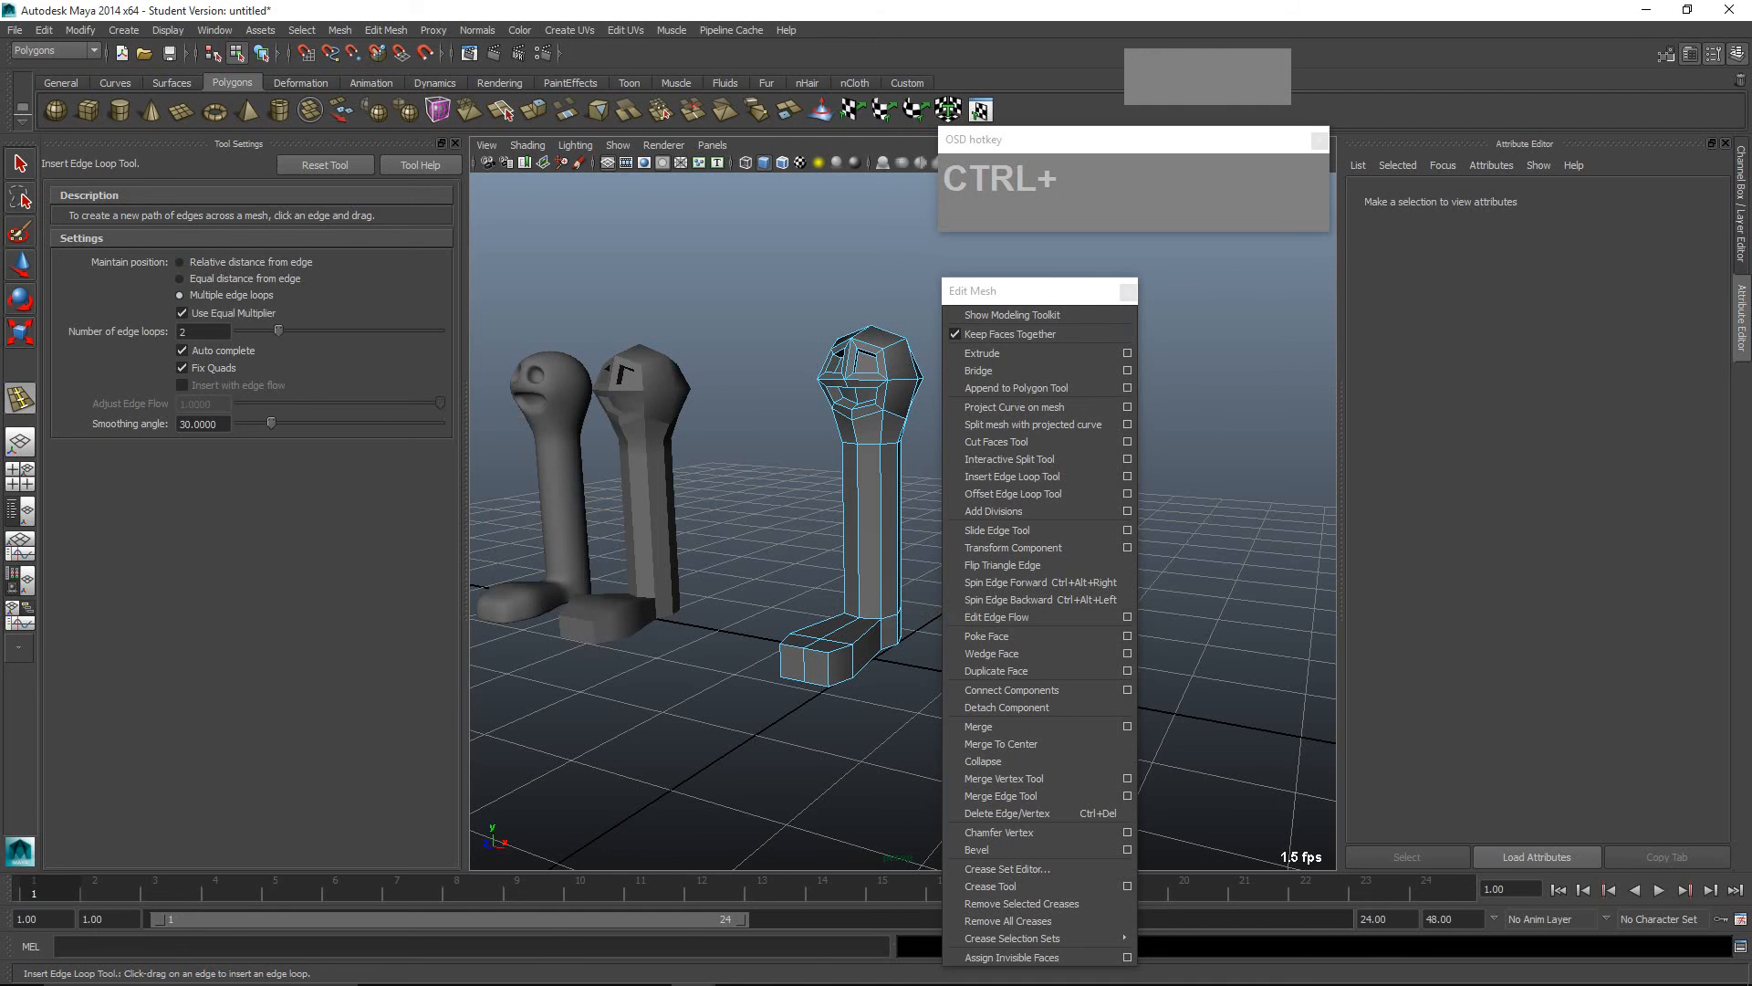
pyautogui.hotkey('ctrl', '1')
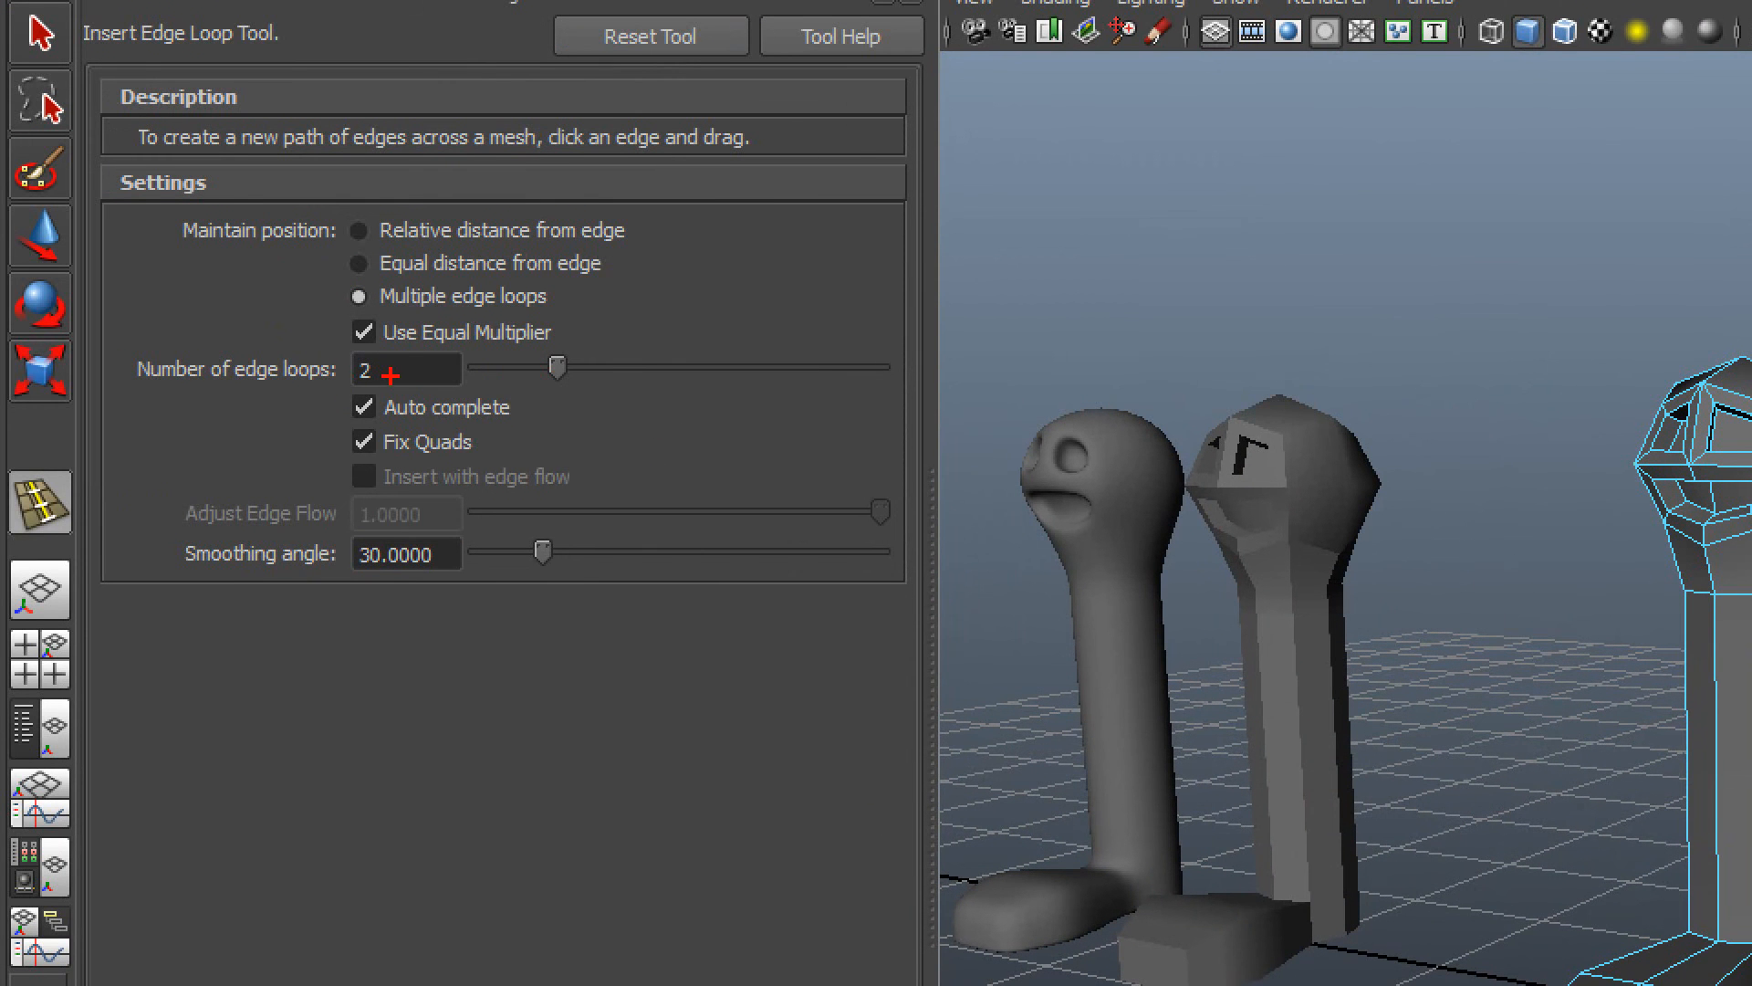
pyautogui.press('Escape')
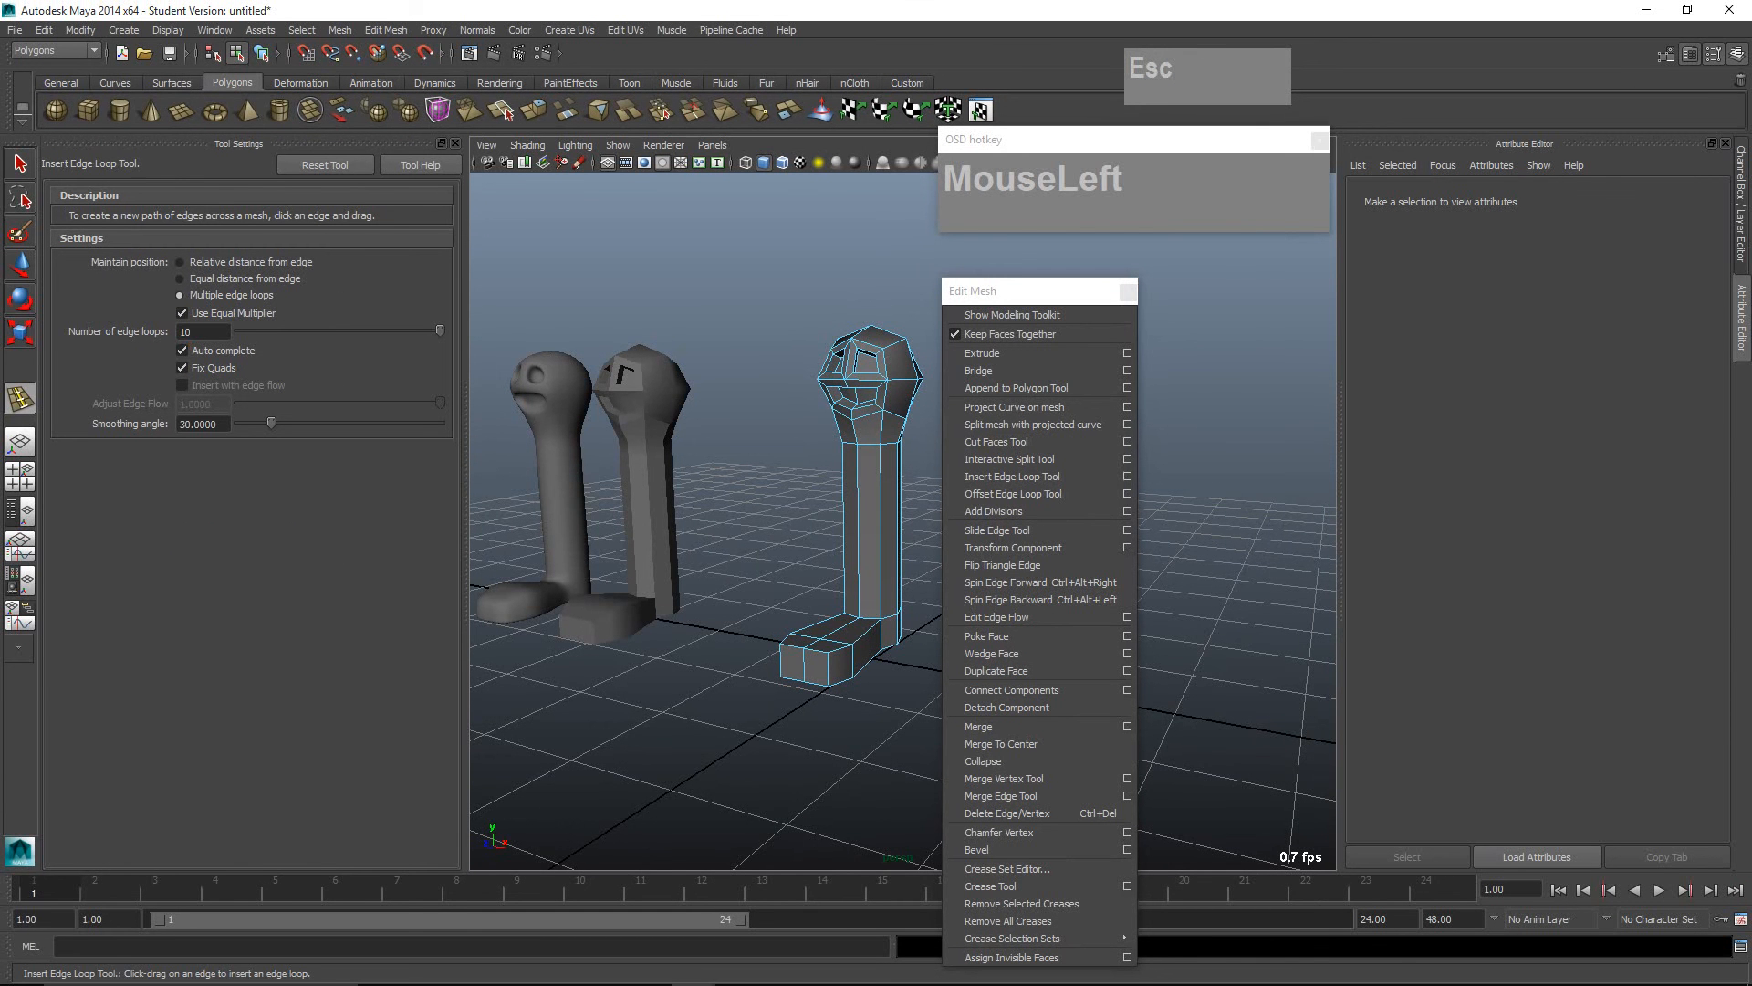
# Step: Insert the evenly spaced edge loops around the long body column and return to the Select Tool
pyautogui.scroll(5, 862, 511)
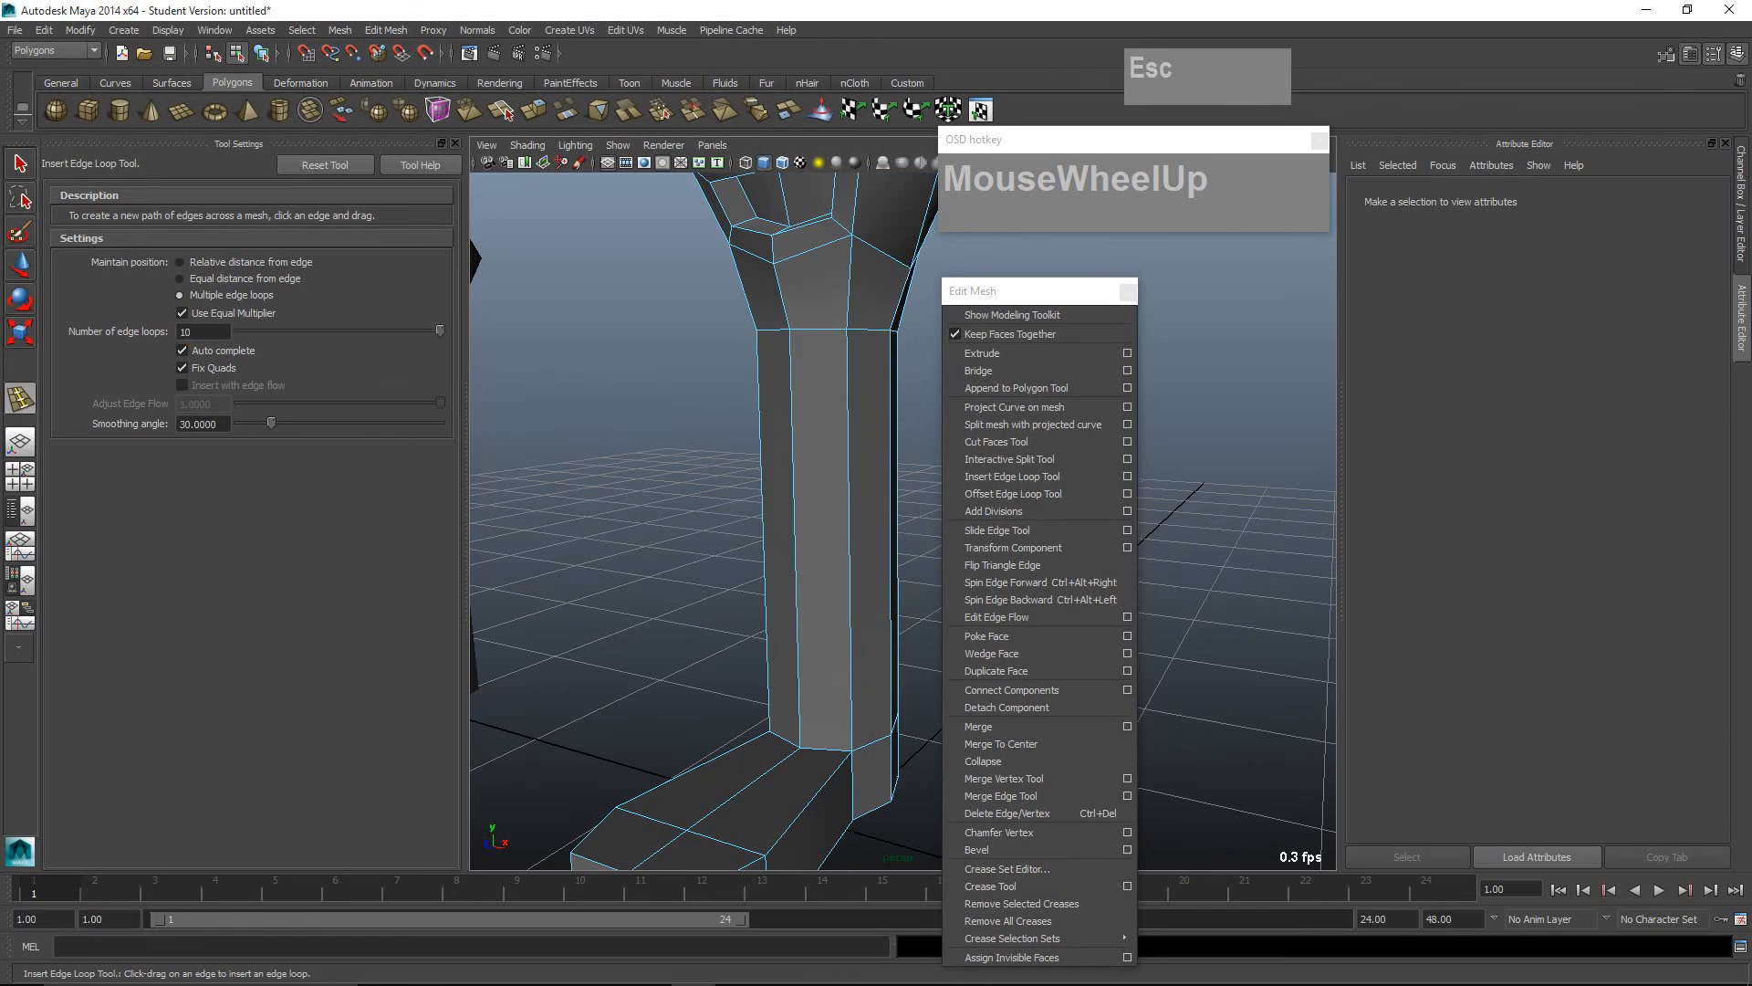
pyautogui.click(850, 530)
pyautogui.scroll(-3, 851, 529)
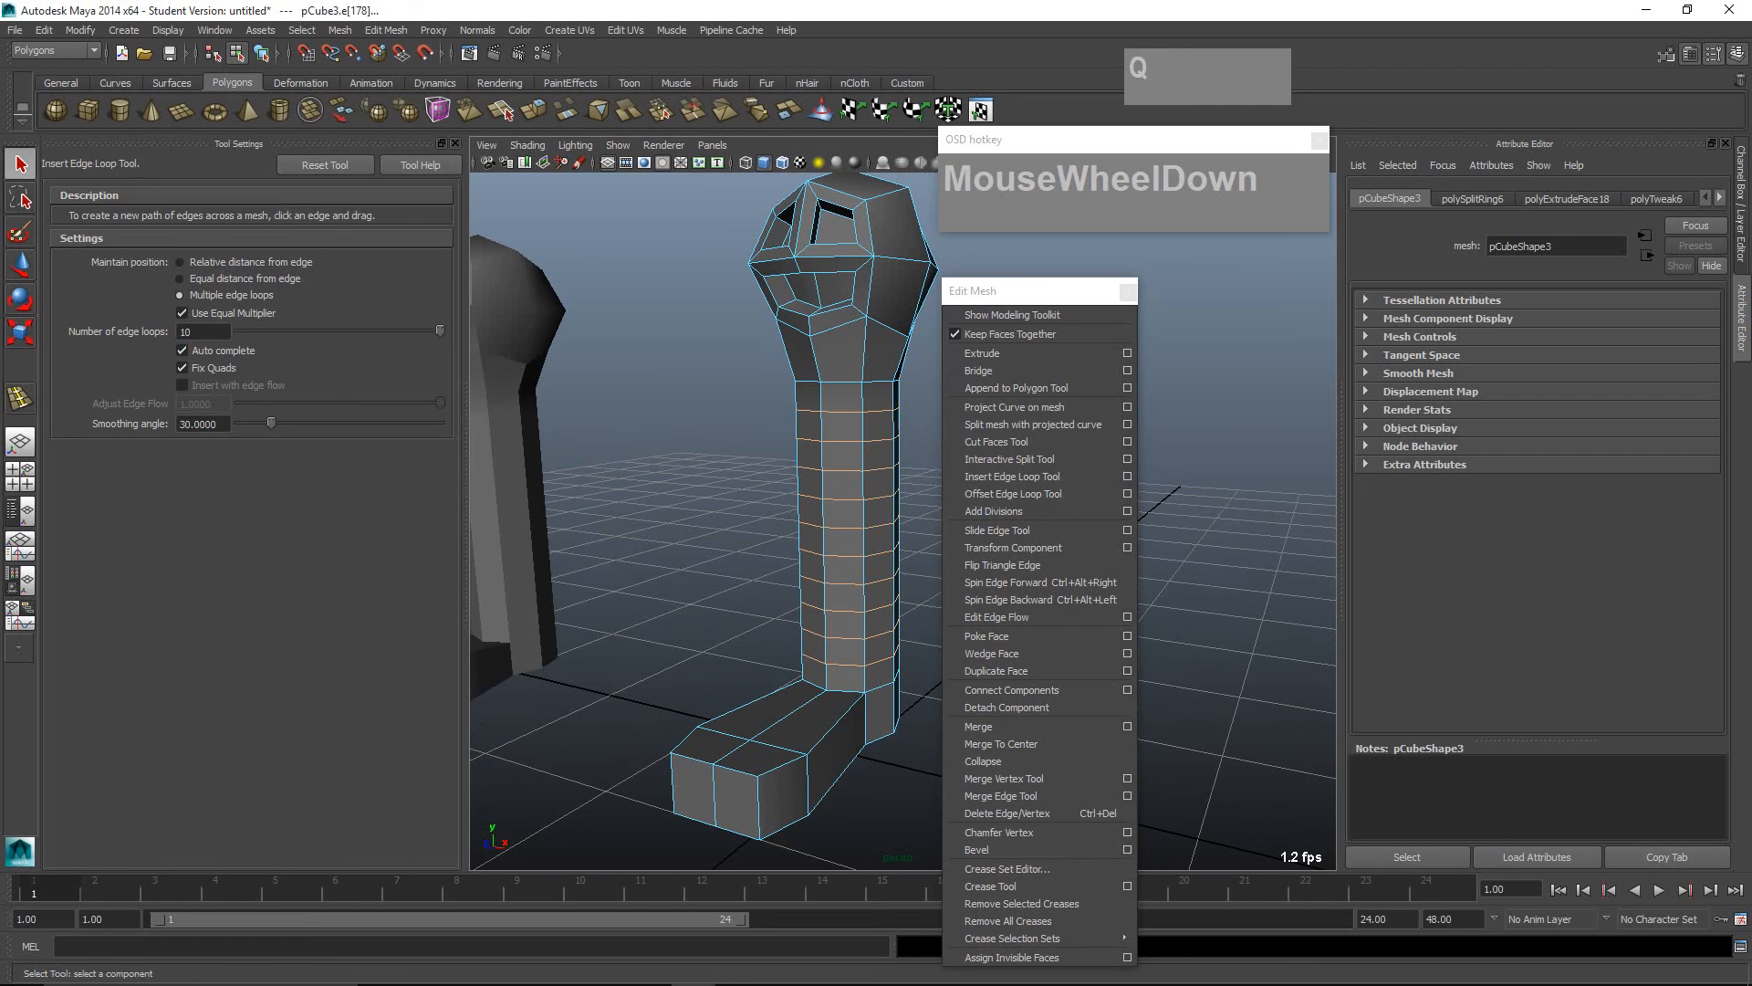
pyautogui.press('q')
pyautogui.moveTo(1031, 290); pyautogui.dragTo(1168, 280)
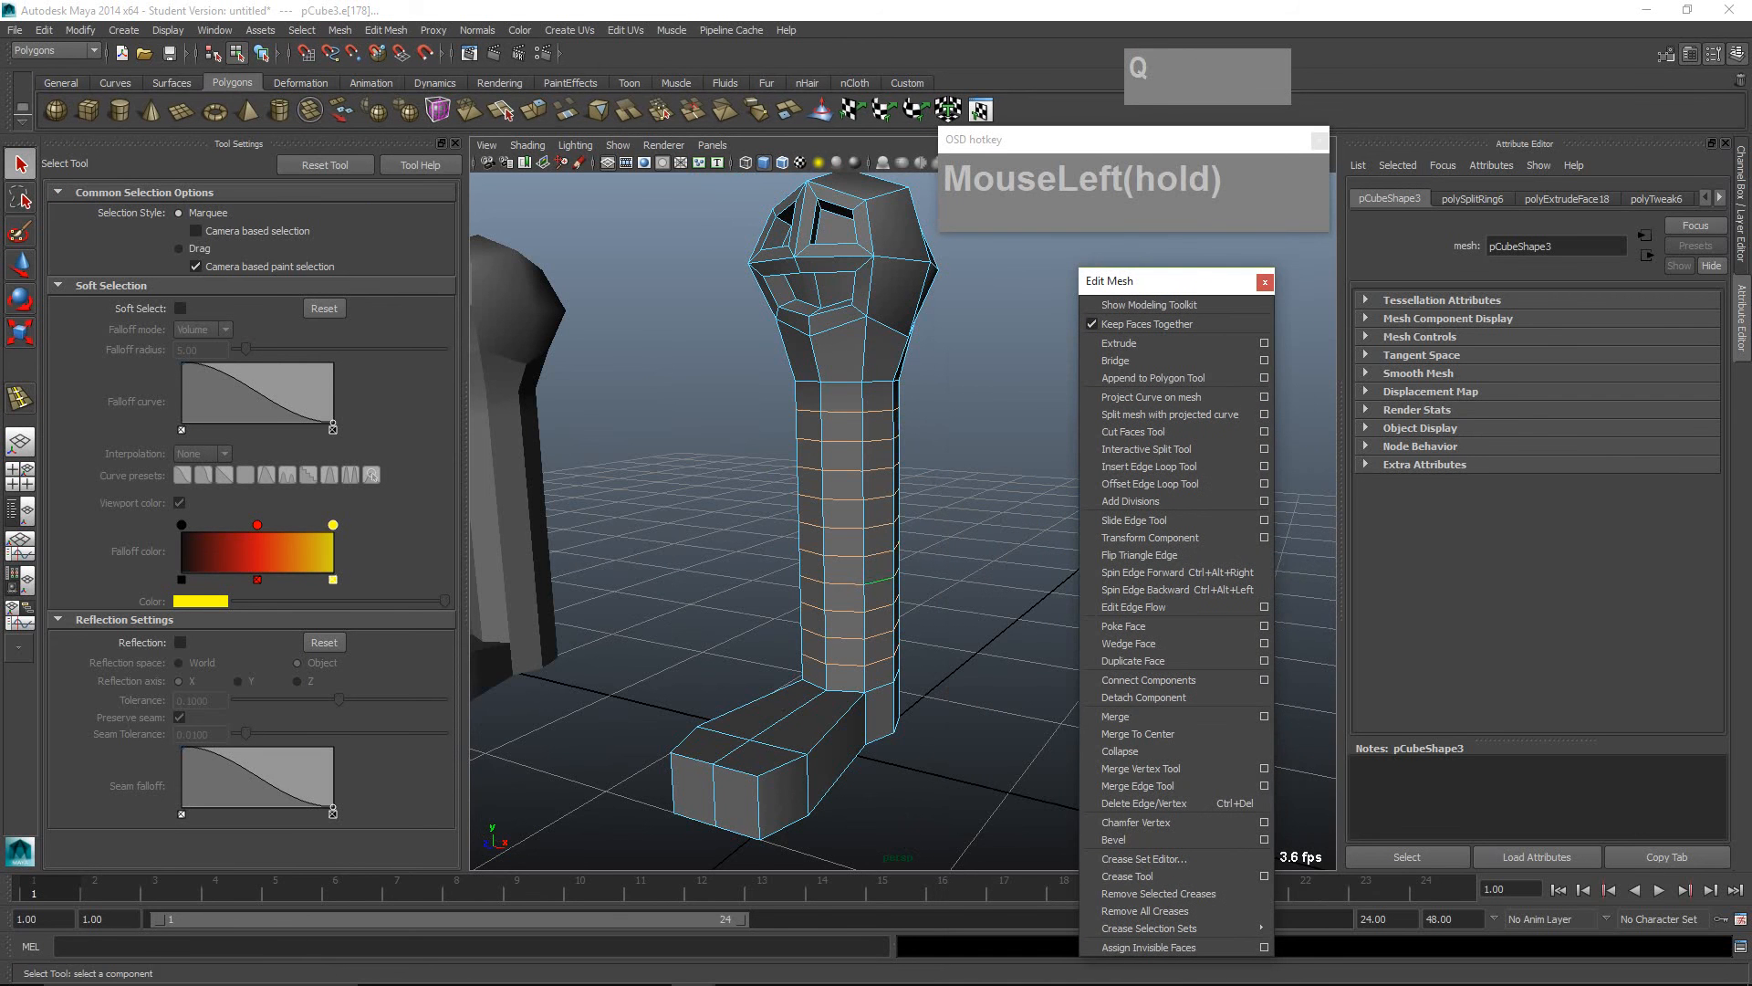
# Step: Raise the two vertices on top of the foot near the toe and switch the mesh to smooth preview
pyautogui.moveTo(958, 456)
pyautogui.keyDown('alt'); pyautogui.mouseDown()
pyautogui.moveTo(867, 461)
pyautogui.moveTo(940, 466)
pyautogui.mouseUp(); pyautogui.keyUp('alt')
pyautogui.keyDown('alt'); pyautogui.moveTo(940, 465); pyautogui.dragTo(1013, 474, button='right'); pyautogui.keyUp('alt')
pyautogui.keyDown('alt'); pyautogui.scroll(-4, 821, 511); pyautogui.keyUp('alt')
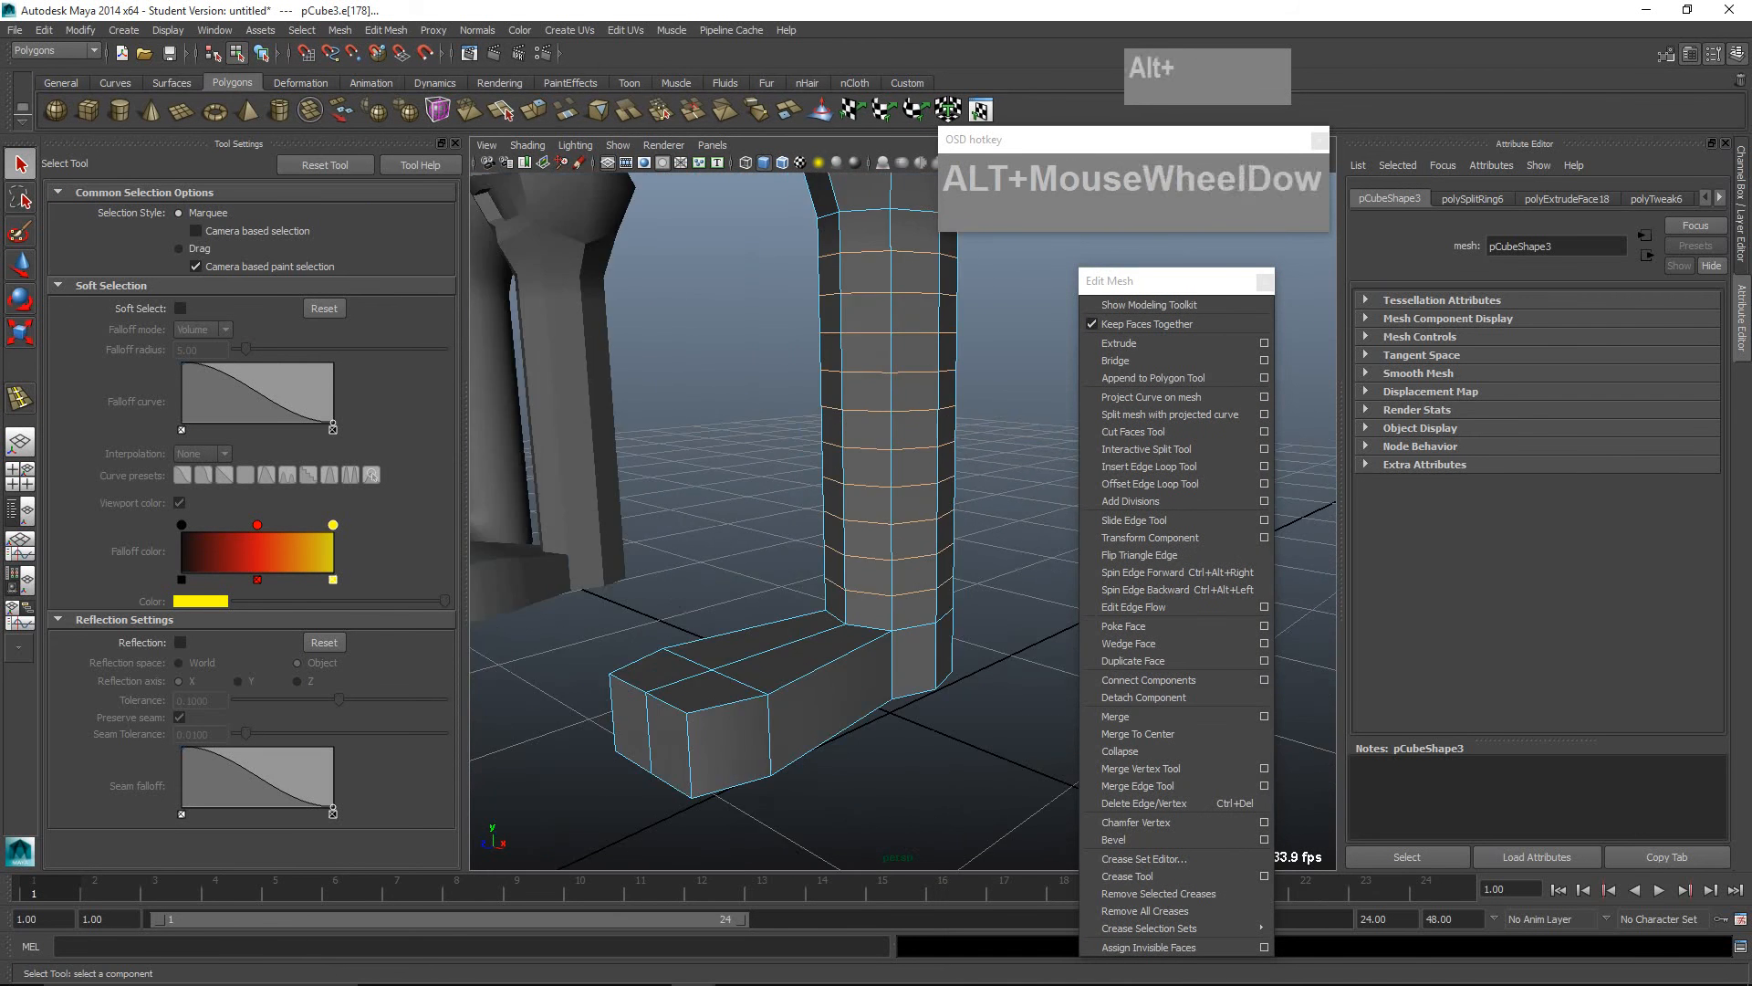
pyautogui.keyDown('alt'); pyautogui.moveTo(849, 529); pyautogui.dragTo(737, 558); pyautogui.keyUp('alt')
pyautogui.moveTo(737, 558)
pyautogui.mouseDown(button='right')
pyautogui.moveTo(738, 525)
pyautogui.moveTo(703, 554)
pyautogui.mouseUp(button='right')
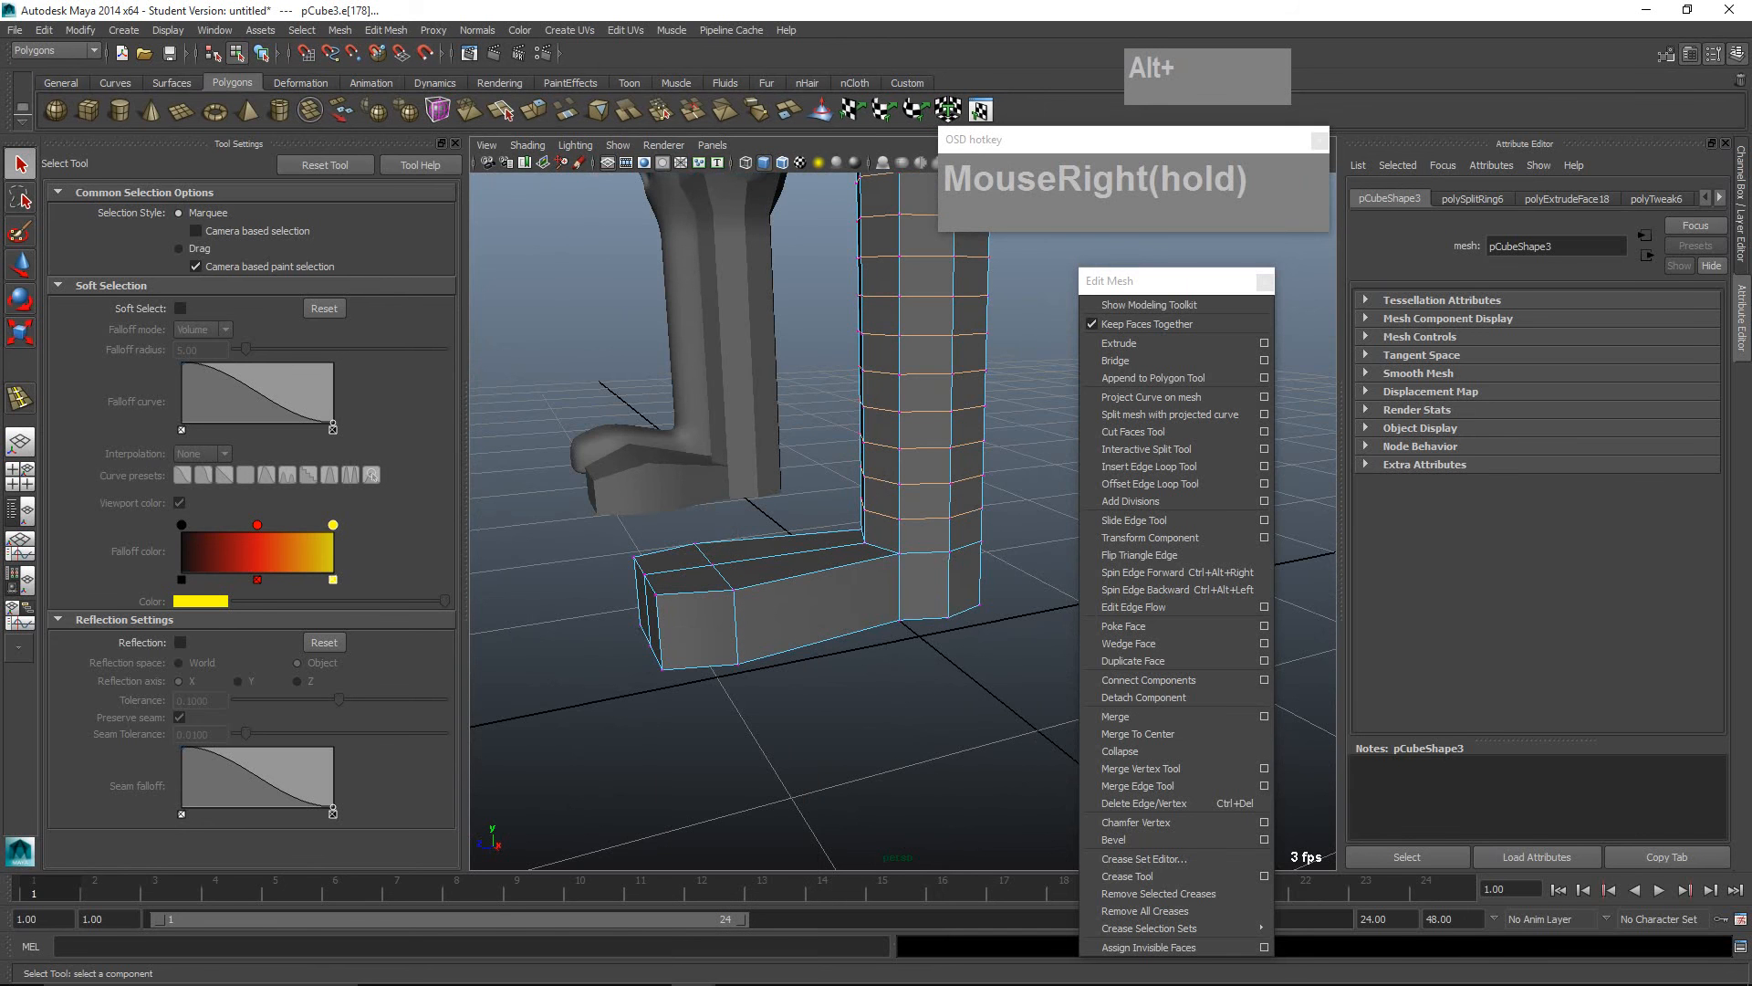
pyautogui.keyDown('alt'); pyautogui.moveTo(703, 554); pyautogui.dragTo(726, 479); pyautogui.keyUp('alt')
pyautogui.press('w')
pyautogui.press('3')
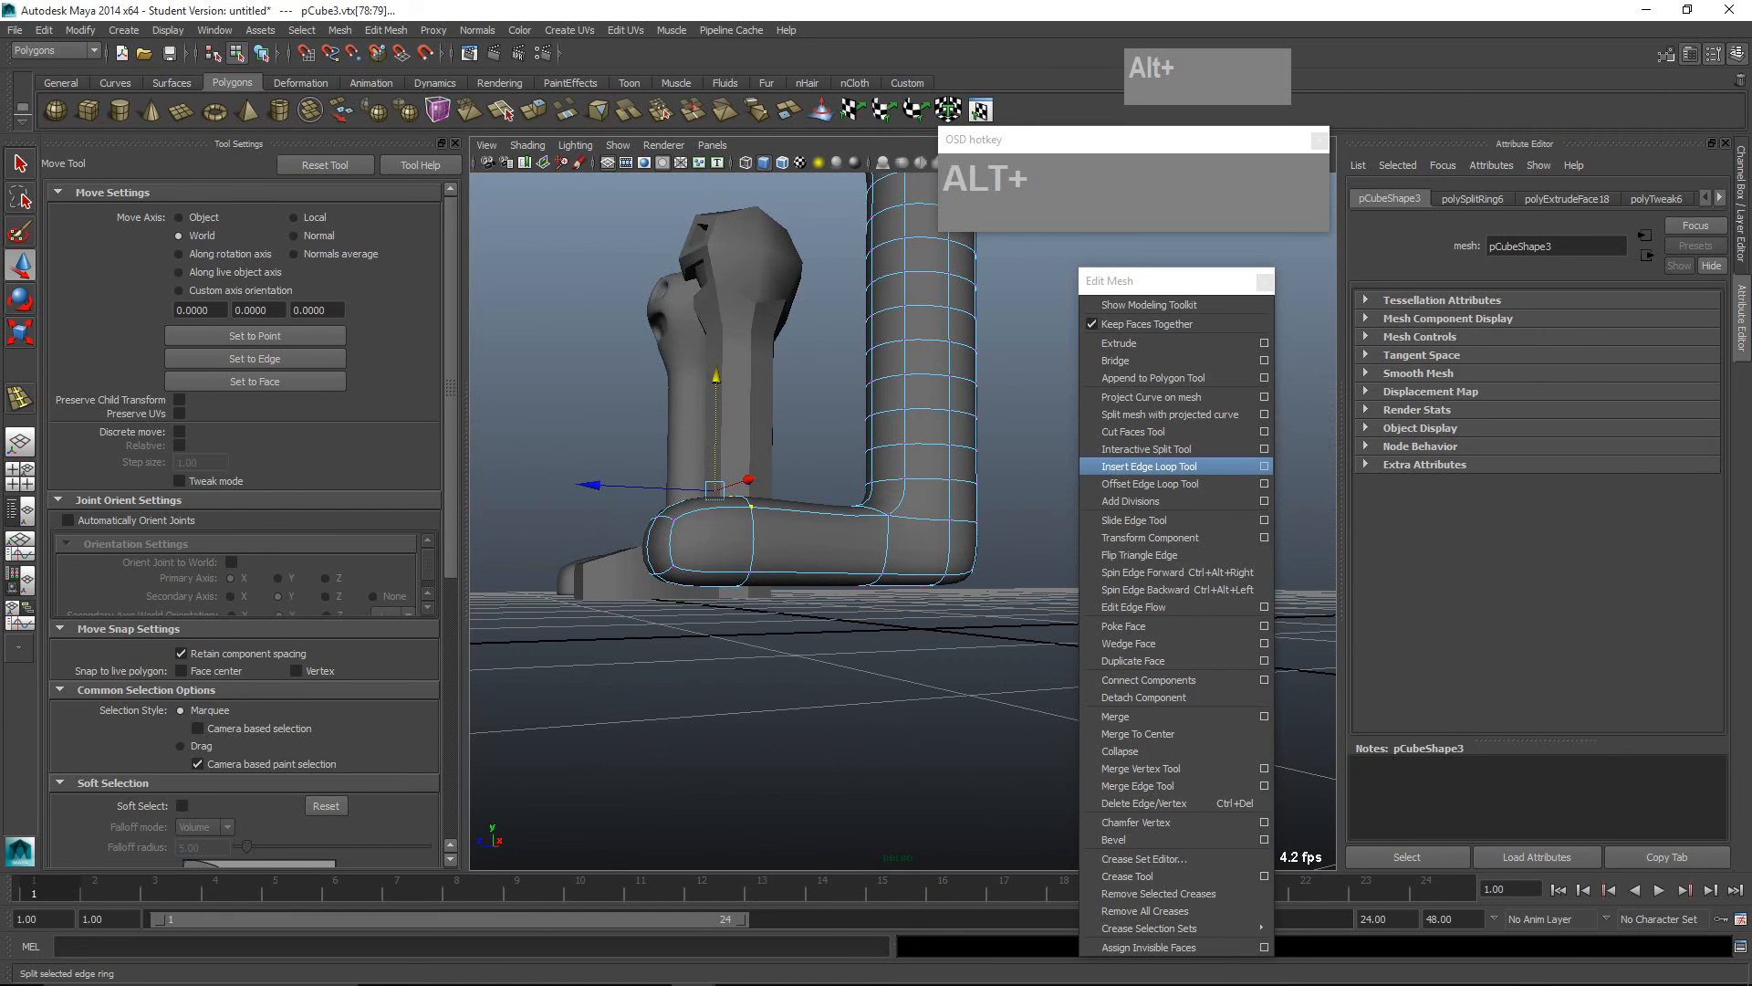
# Step: Reset the Insert Edge Loop Tool settings and insert one edge loop around the foot just above the sole
pyautogui.click(1264, 466)
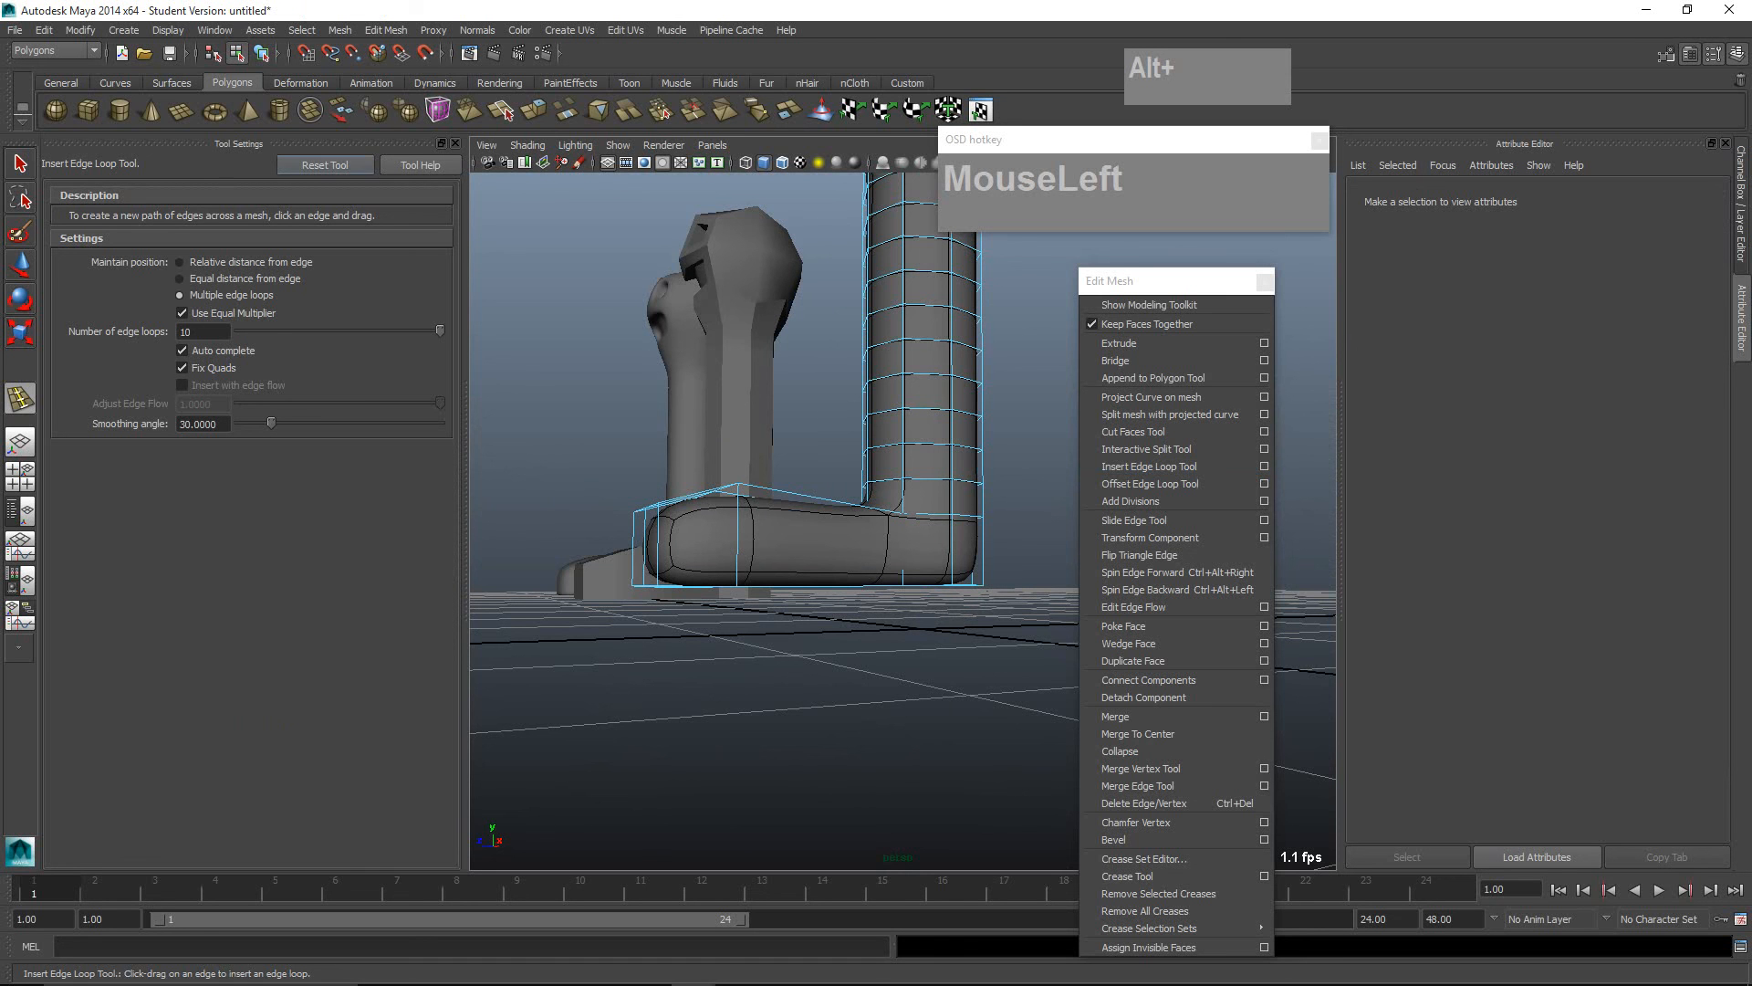
pyautogui.click(325, 165)
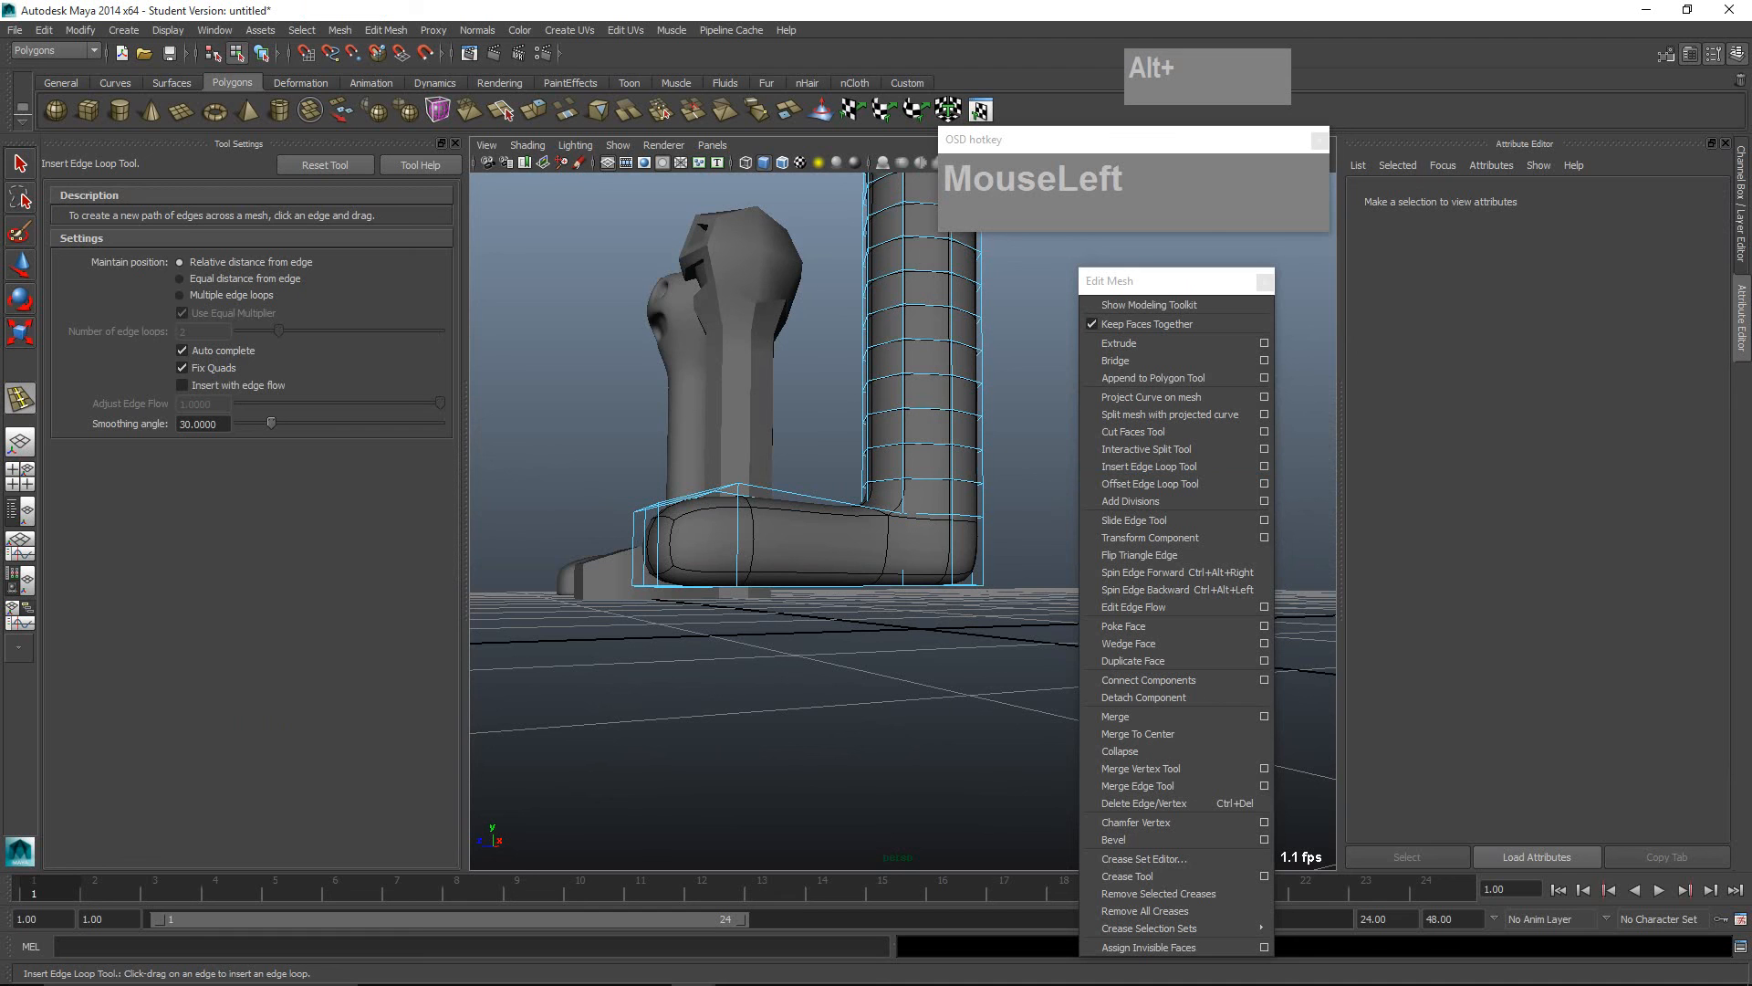
pyautogui.moveTo(737, 583); pyautogui.dragTo(862, 673)
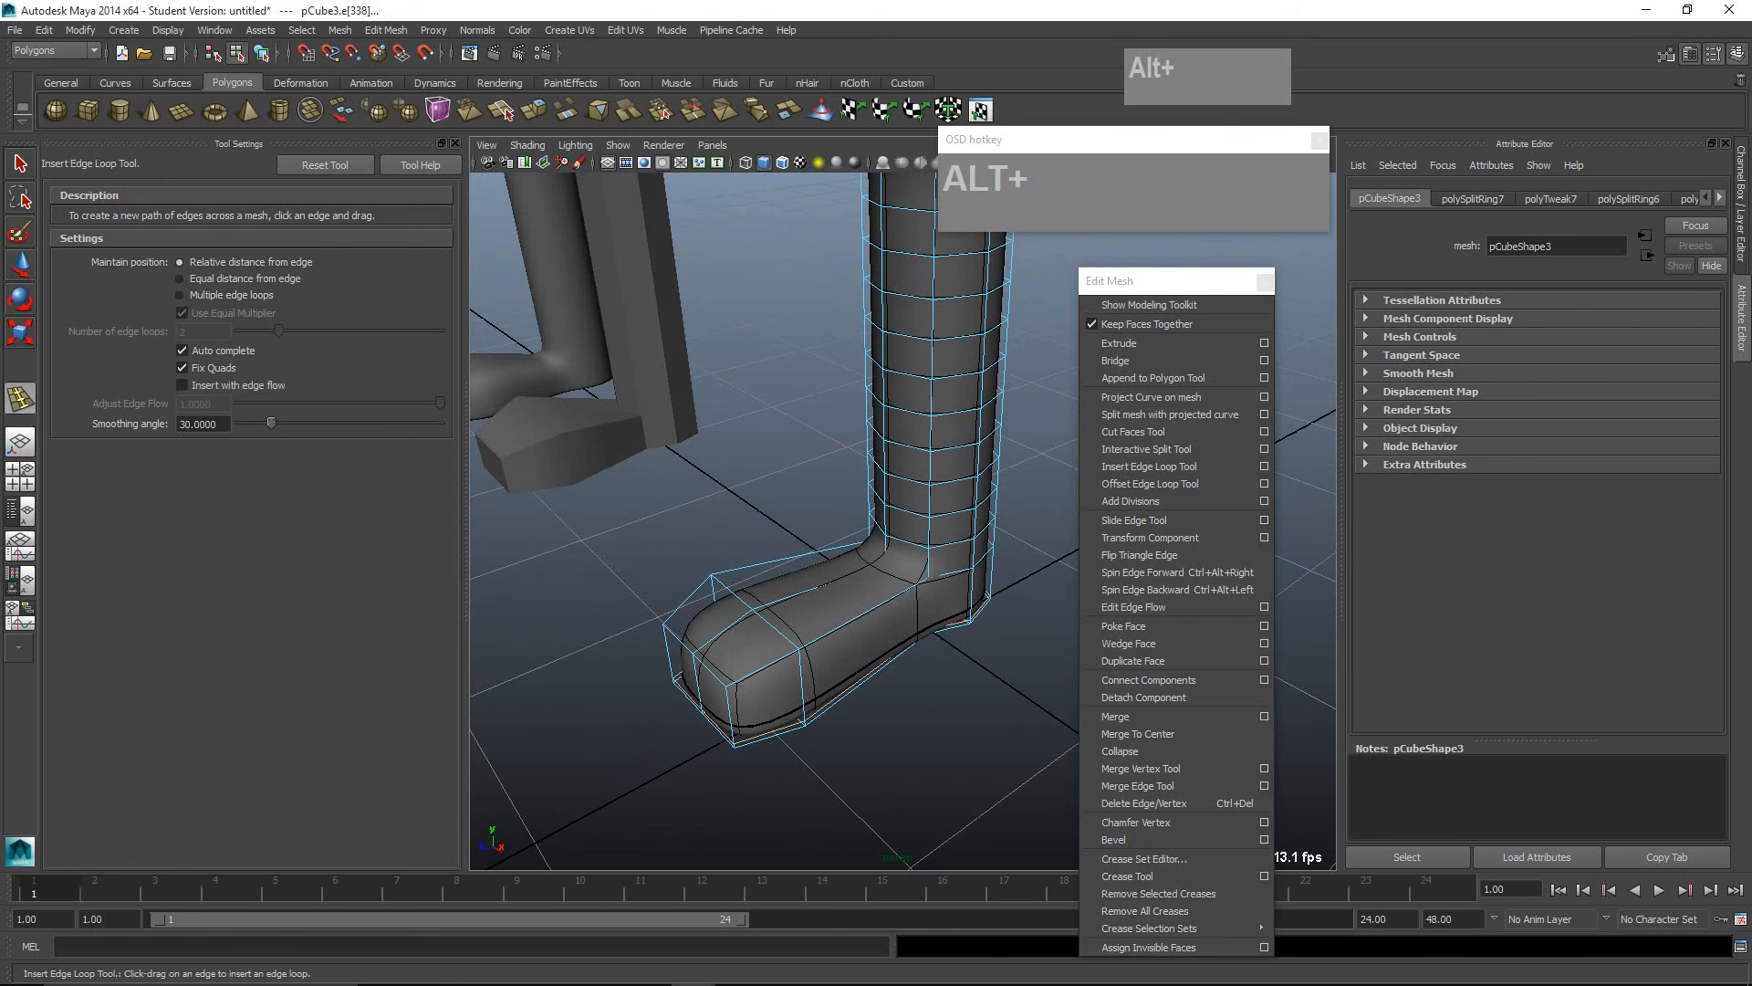
pyautogui.press('q')
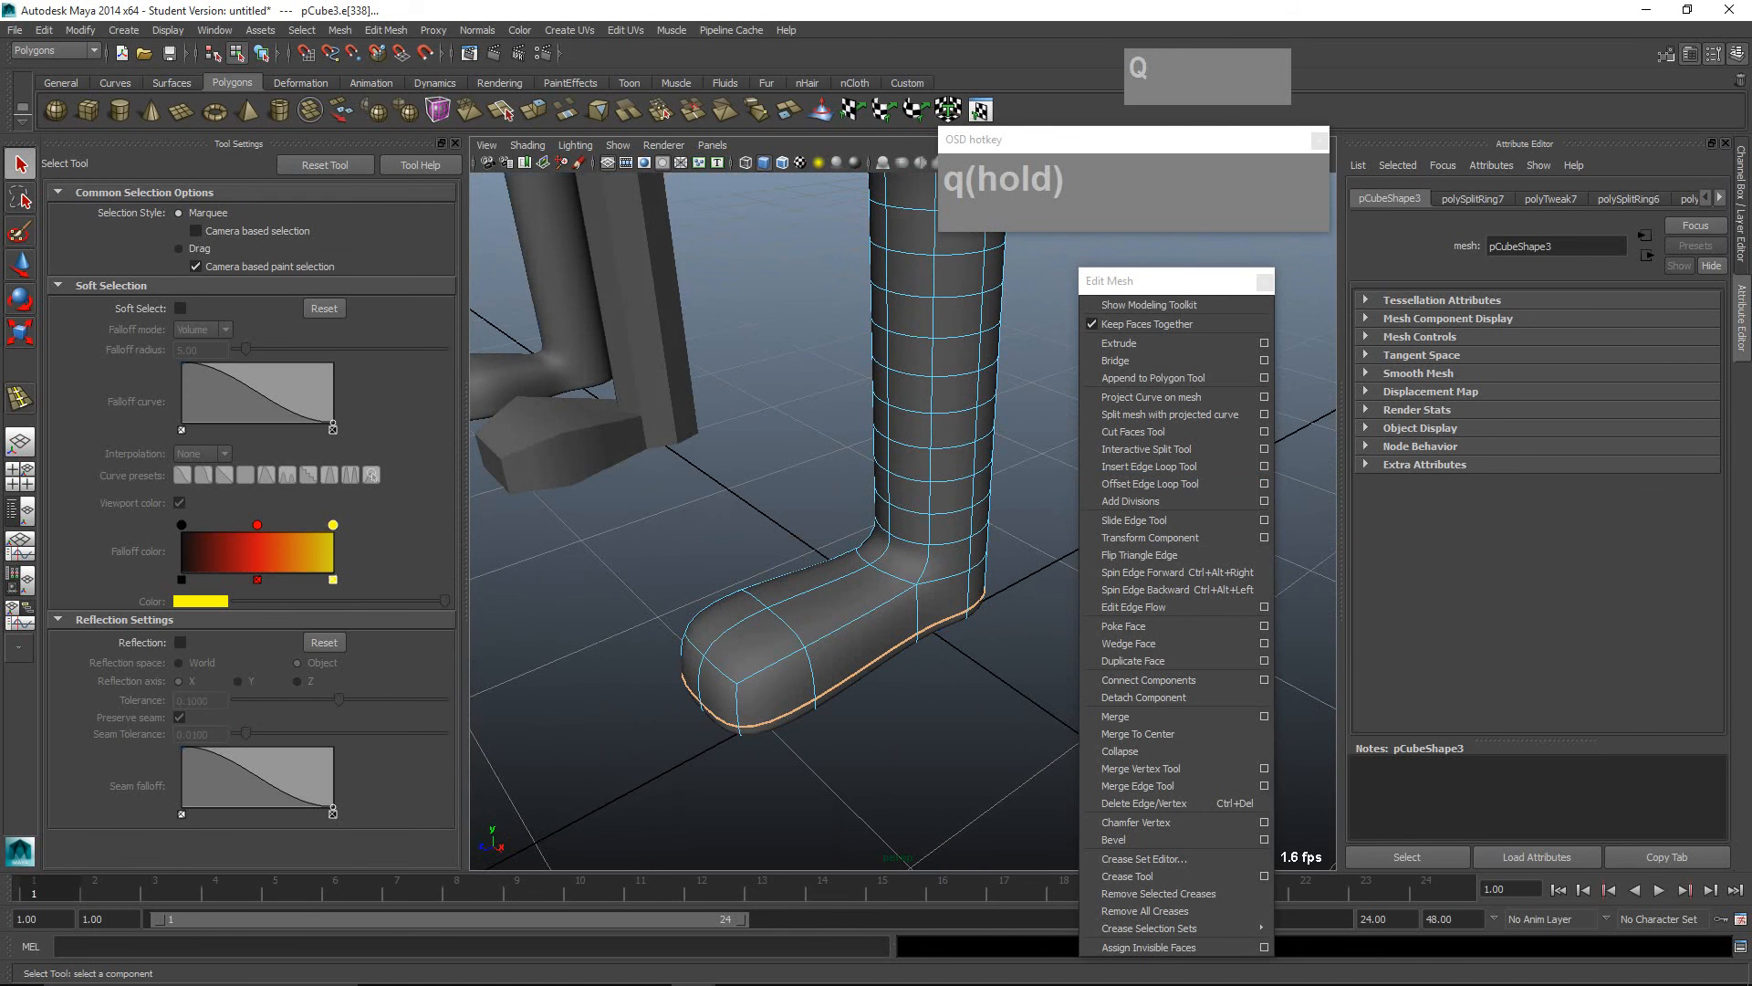
# Step: Select the middle vertices on the front of the toe and move them forward to round the tip
pyautogui.click(698, 680)
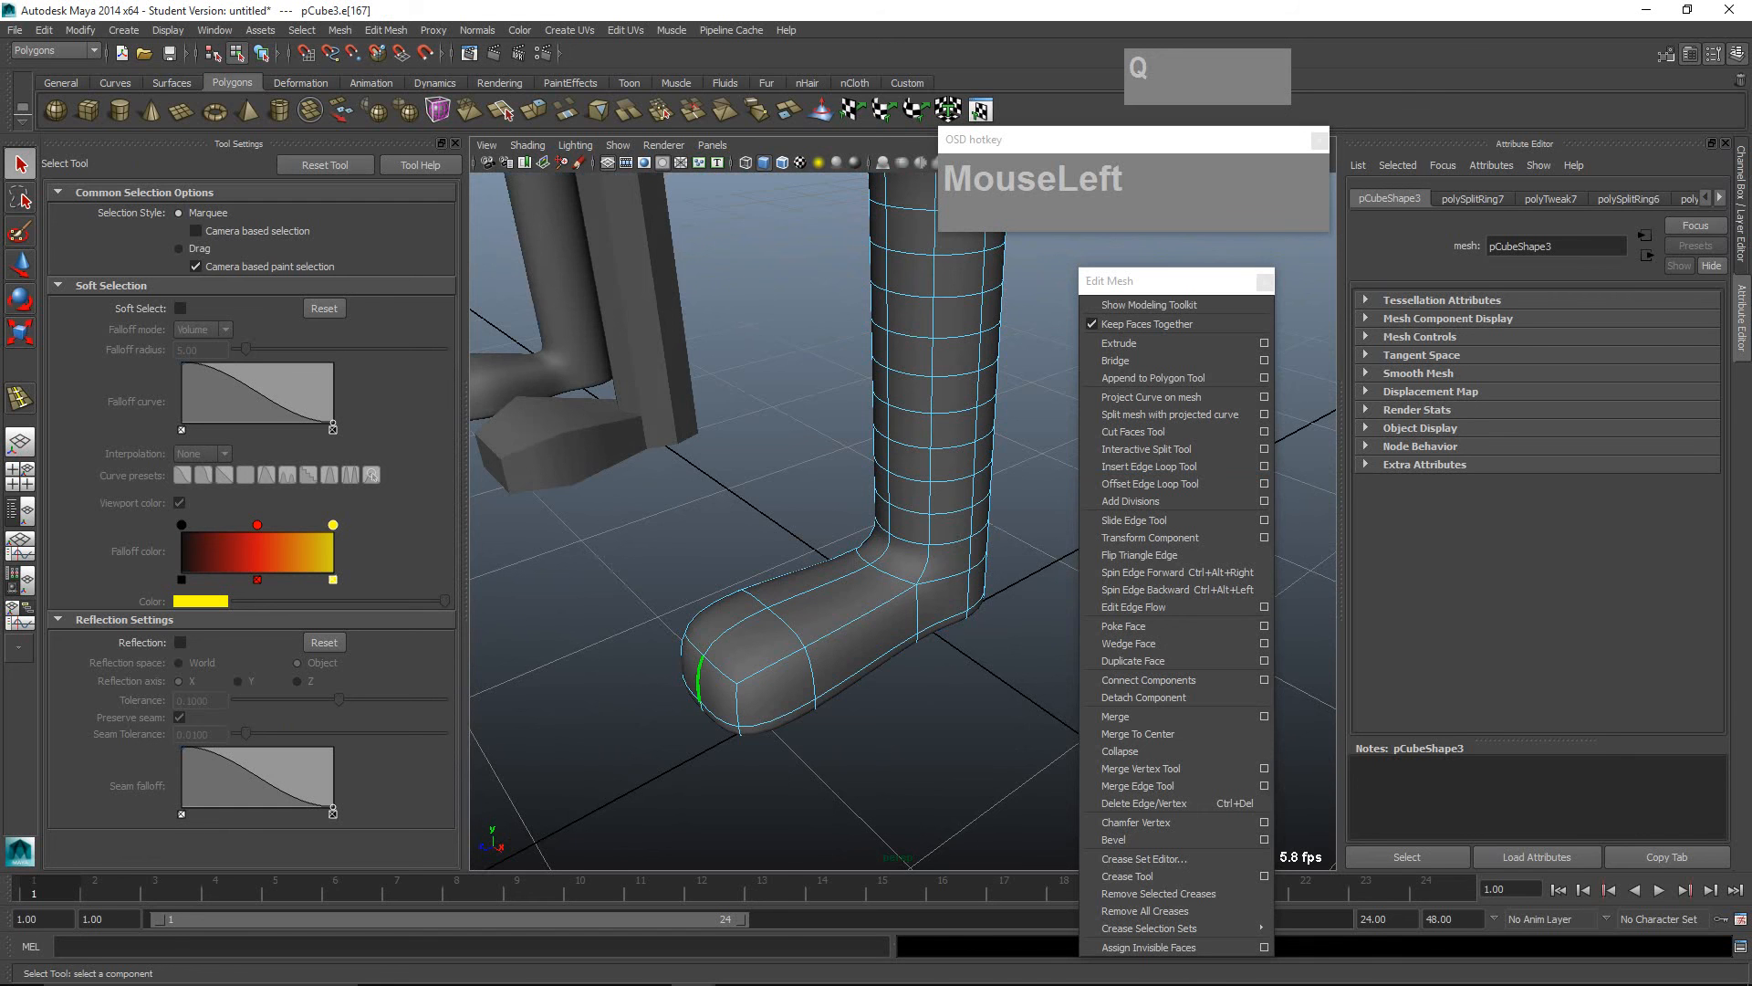
pyautogui.rightClick(707, 567)
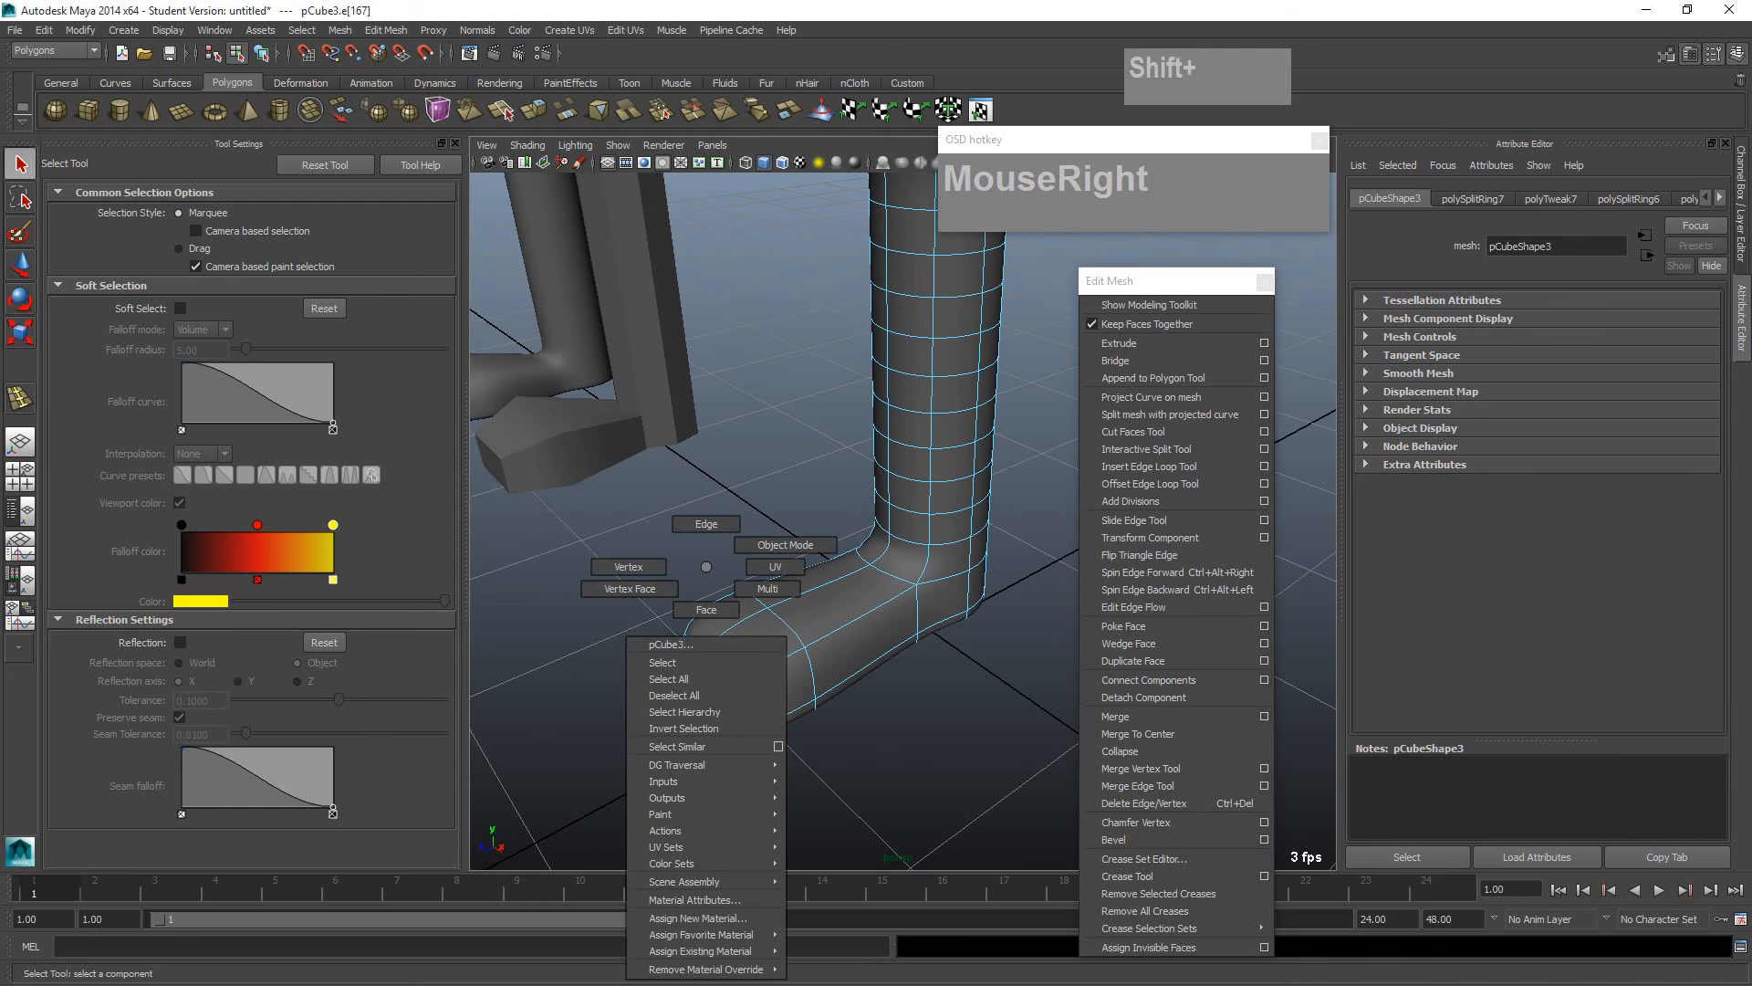
pyautogui.moveTo(707, 567); pyautogui.dragTo(628, 567, button='right')
pyautogui.click(704, 655)
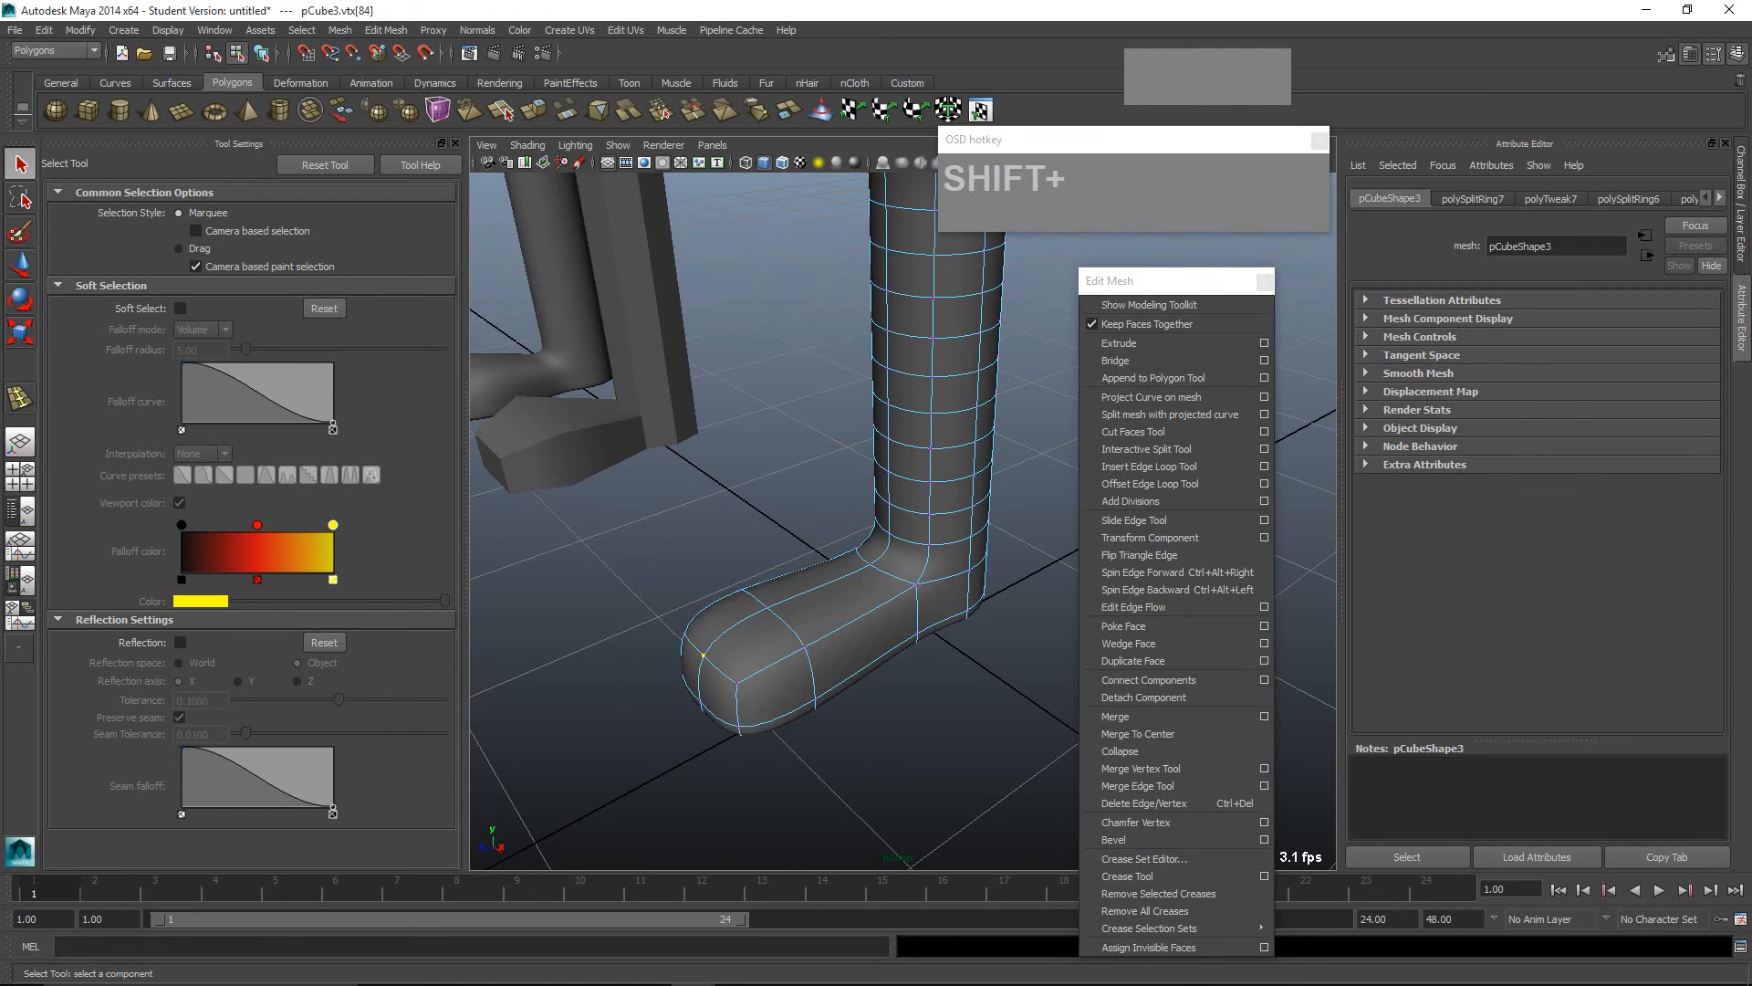
pyautogui.keyDown('shift'); pyautogui.click(704, 656); pyautogui.keyUp('shift')
pyautogui.keyDown('shift'); pyautogui.click(704, 655); pyautogui.keyUp('shift')
pyautogui.keyDown('alt'); pyautogui.moveTo(703, 655); pyautogui.dragTo(754, 579); pyautogui.keyUp('alt')
pyautogui.keyDown('shift'); pyautogui.click(752, 601); pyautogui.keyUp('shift')
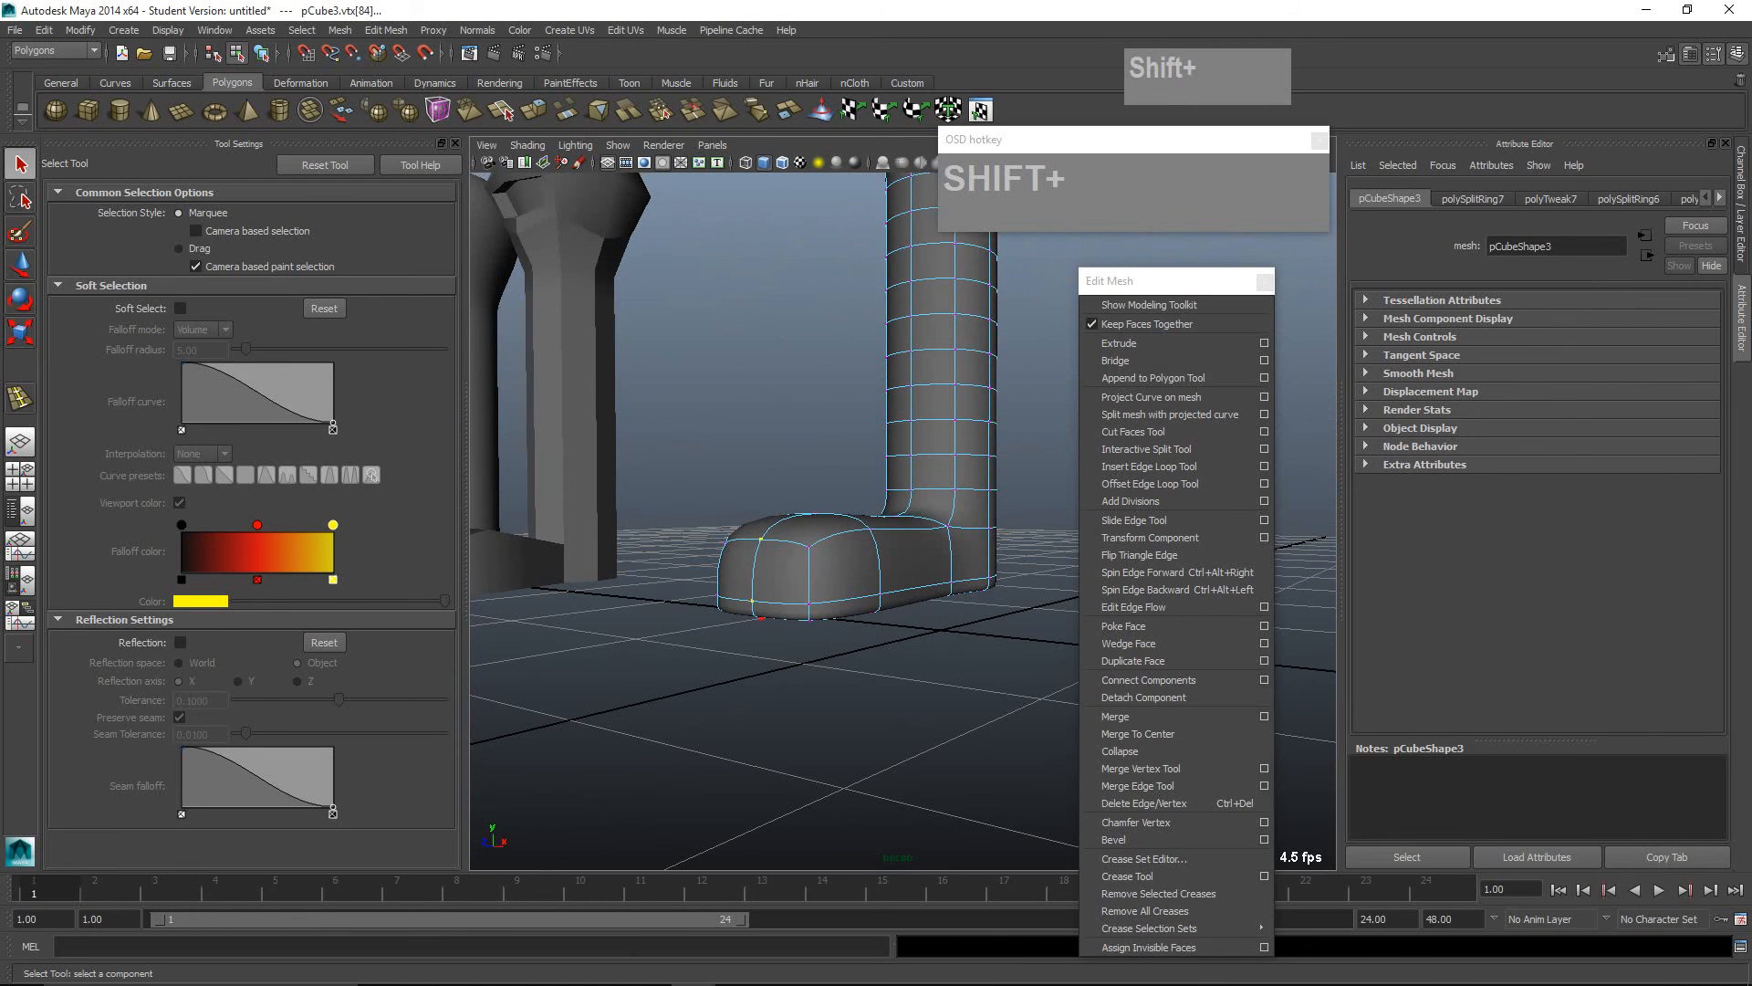
pyautogui.hotkey('shift', 'w')
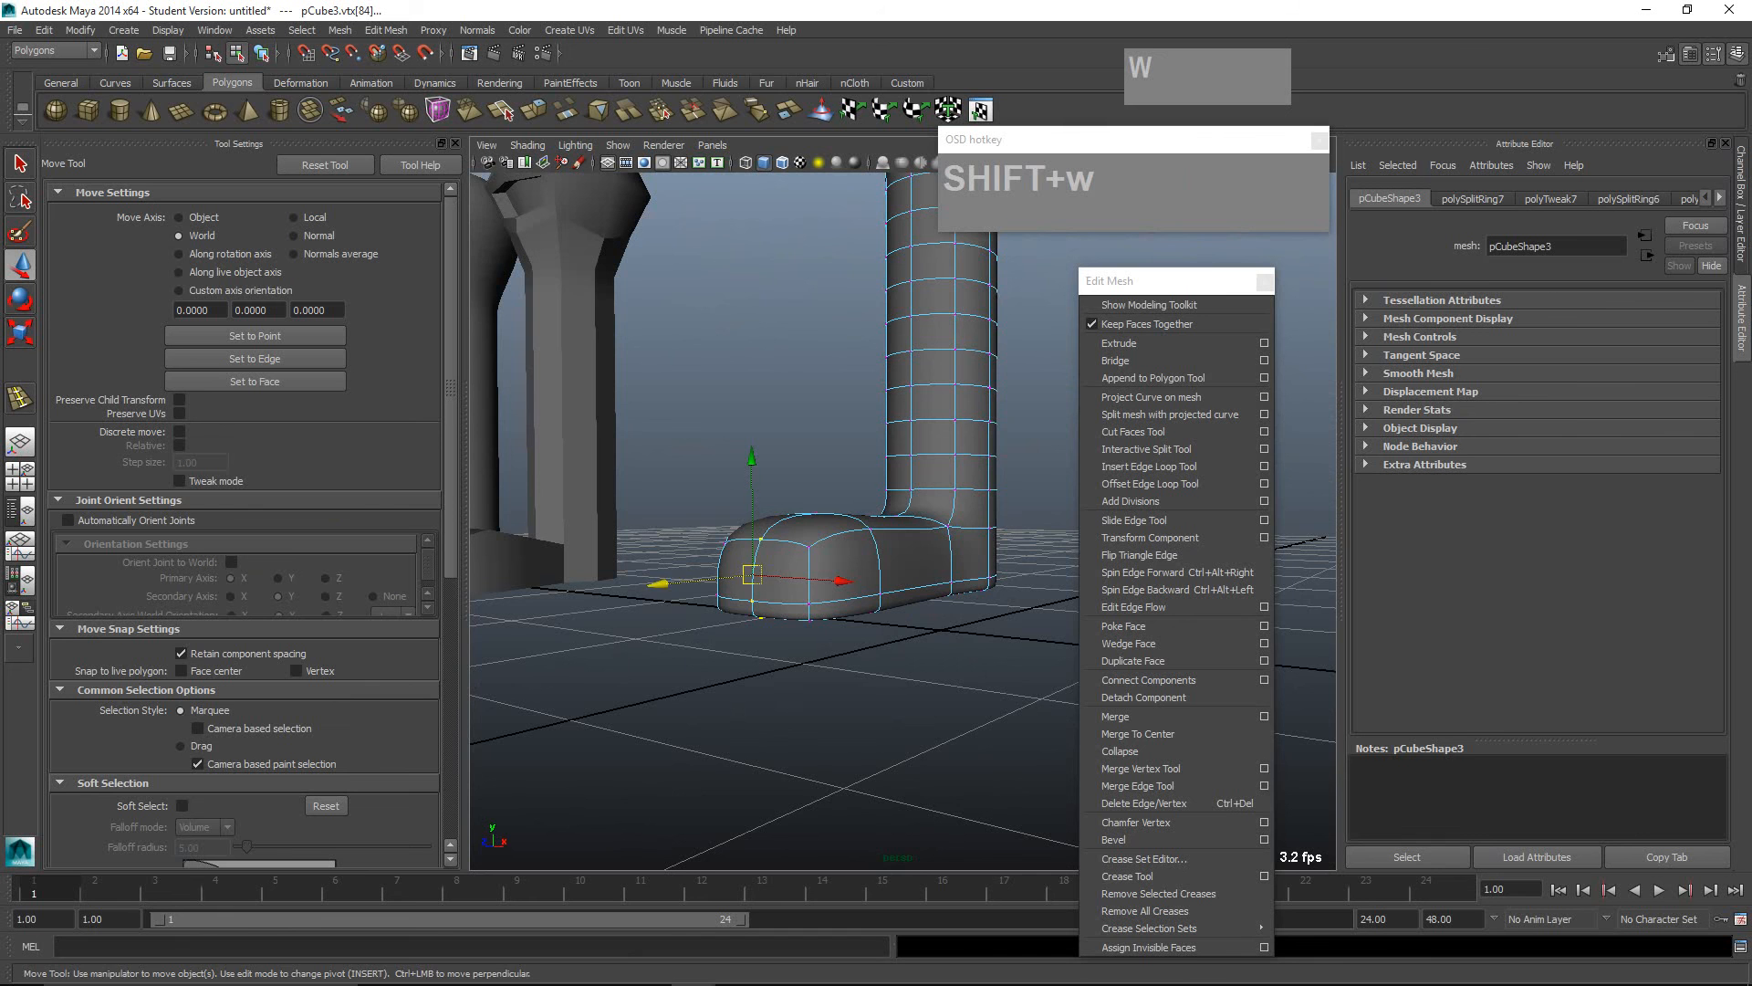
pyautogui.moveTo(657, 582); pyautogui.dragTo(794, 516)
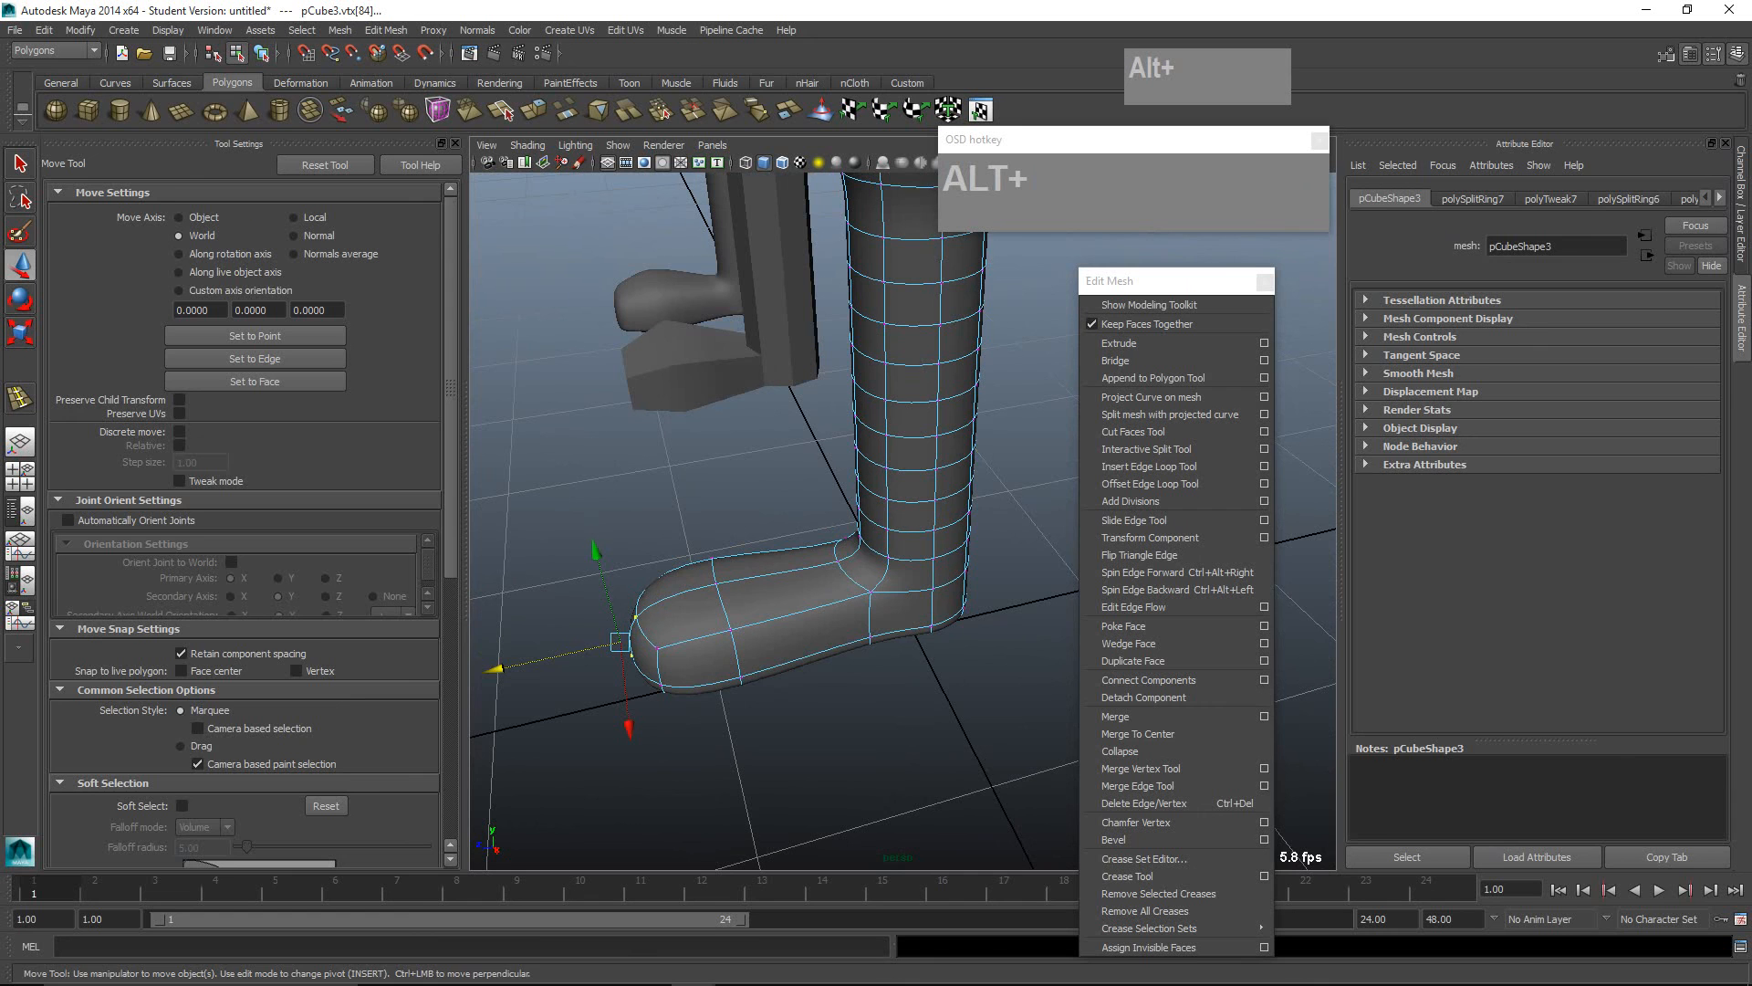
# Step: Insert three edge loops across the foot: near the ankle, at mid-foot and at the toe
pyautogui.click(1149, 466)
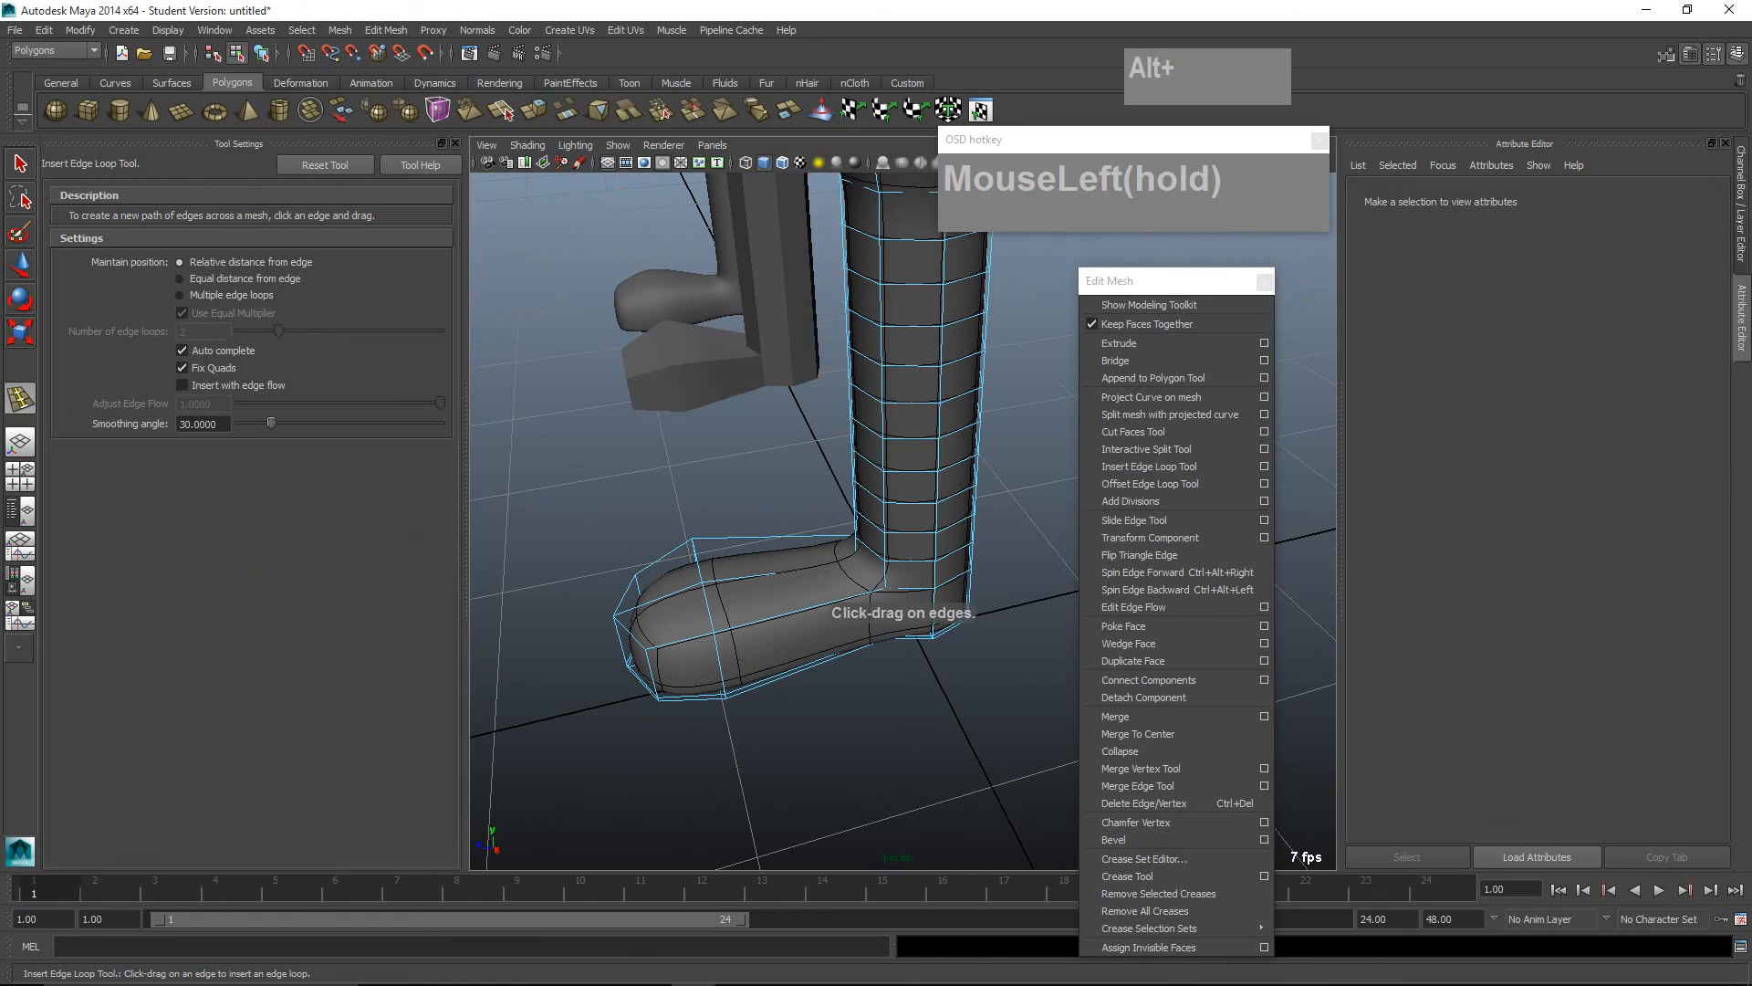
pyautogui.moveTo(824, 593); pyautogui.dragTo(824, 593)
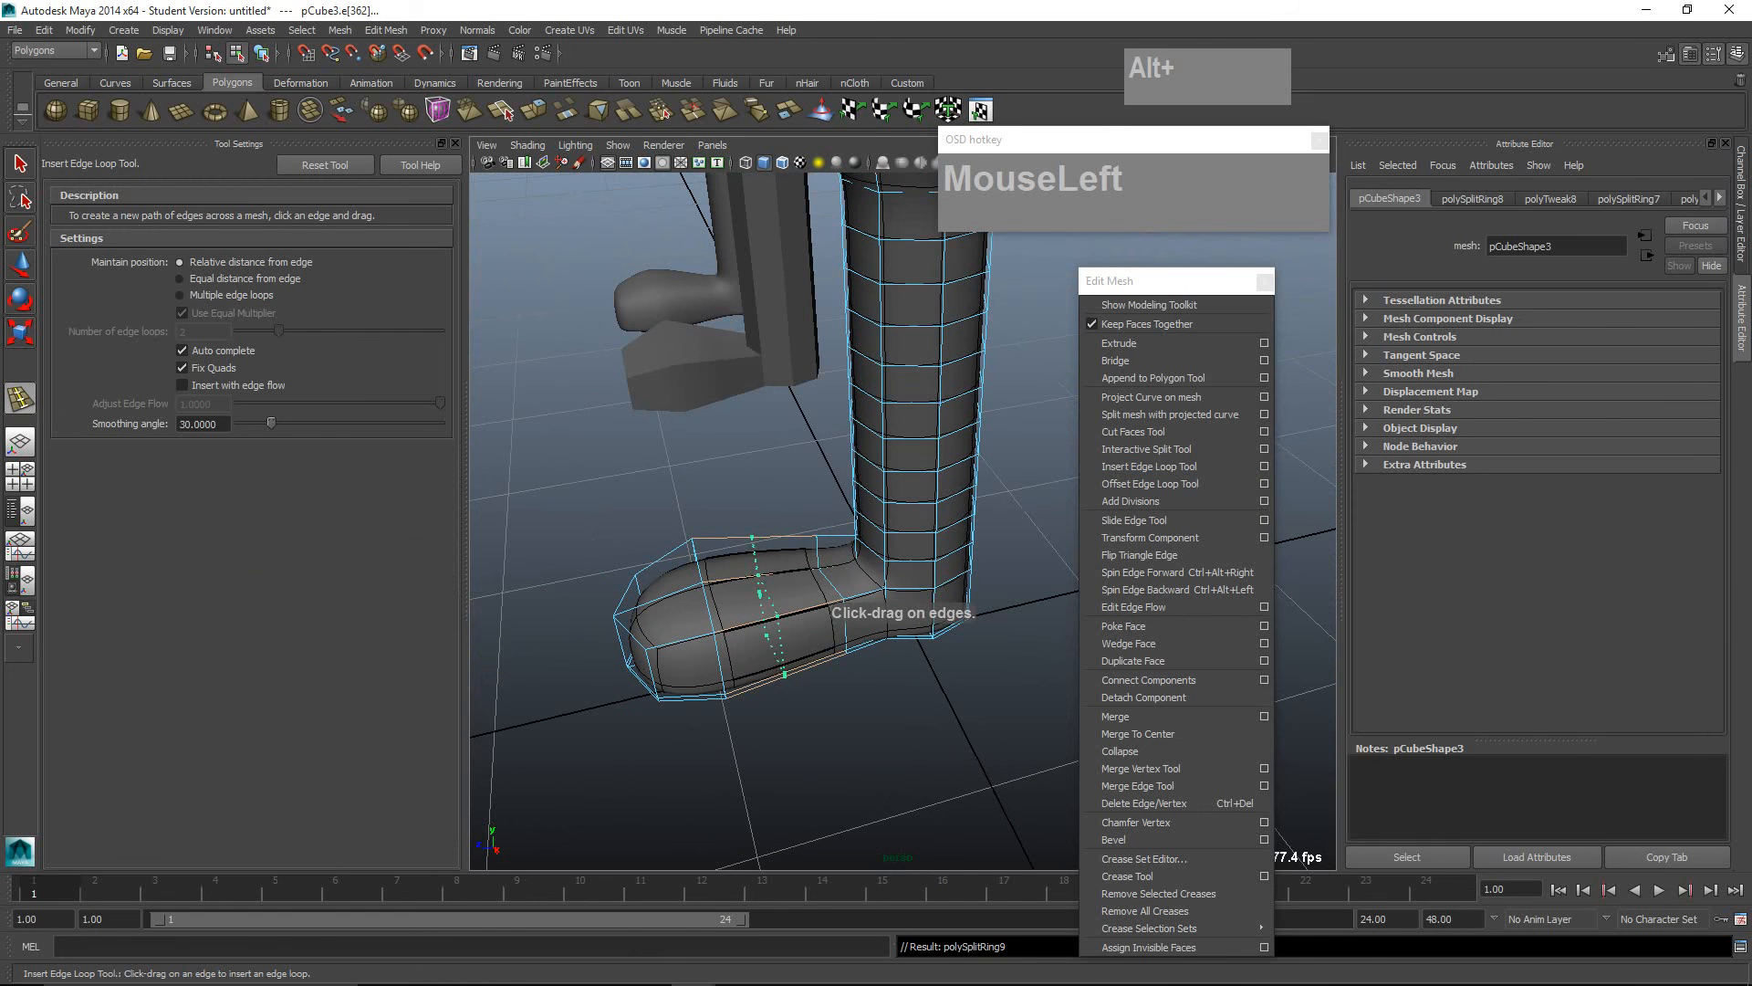
pyautogui.click(771, 610)
pyautogui.click(678, 621)
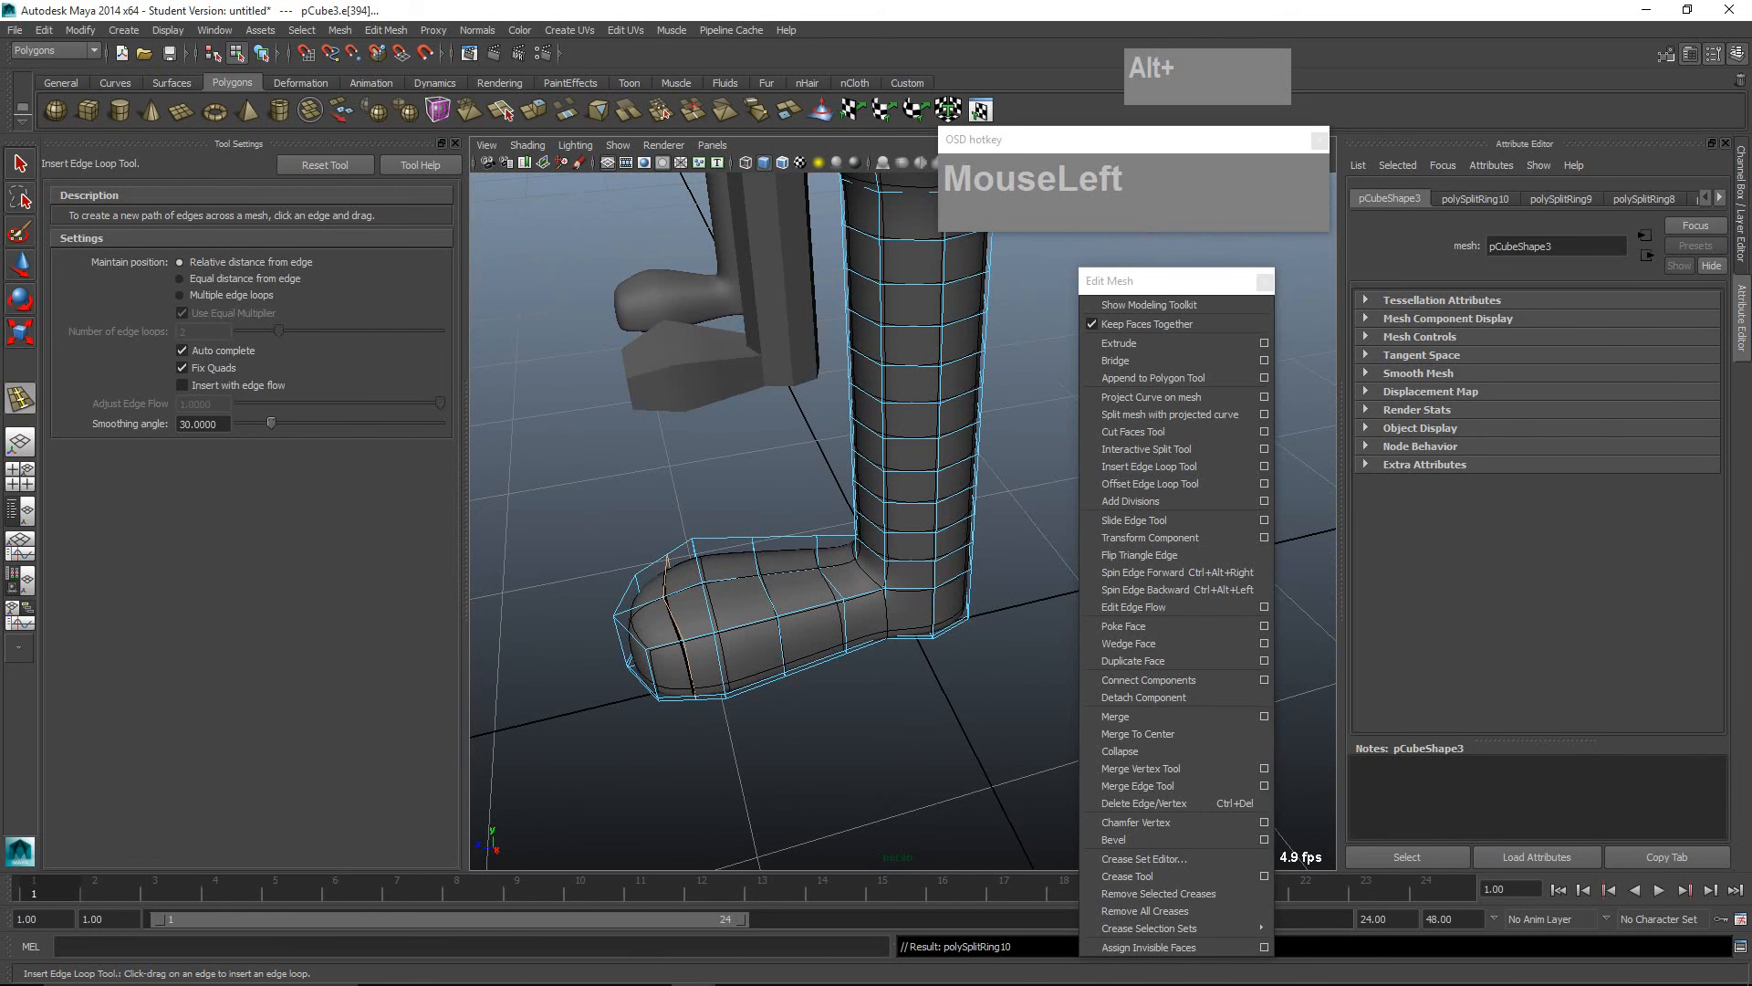
pyautogui.press('q')
# Step: Return the smoothed character to object mode and deselect it
pyautogui.scroll(-2, 774, 520)
pyautogui.keyDown('alt'); pyautogui.moveTo(776, 547); pyautogui.dragTo(840, 621); pyautogui.keyUp('alt')
pyautogui.keyDown('alt'); pyautogui.moveTo(829, 584); pyautogui.dragTo(851, 537); pyautogui.keyUp('alt')
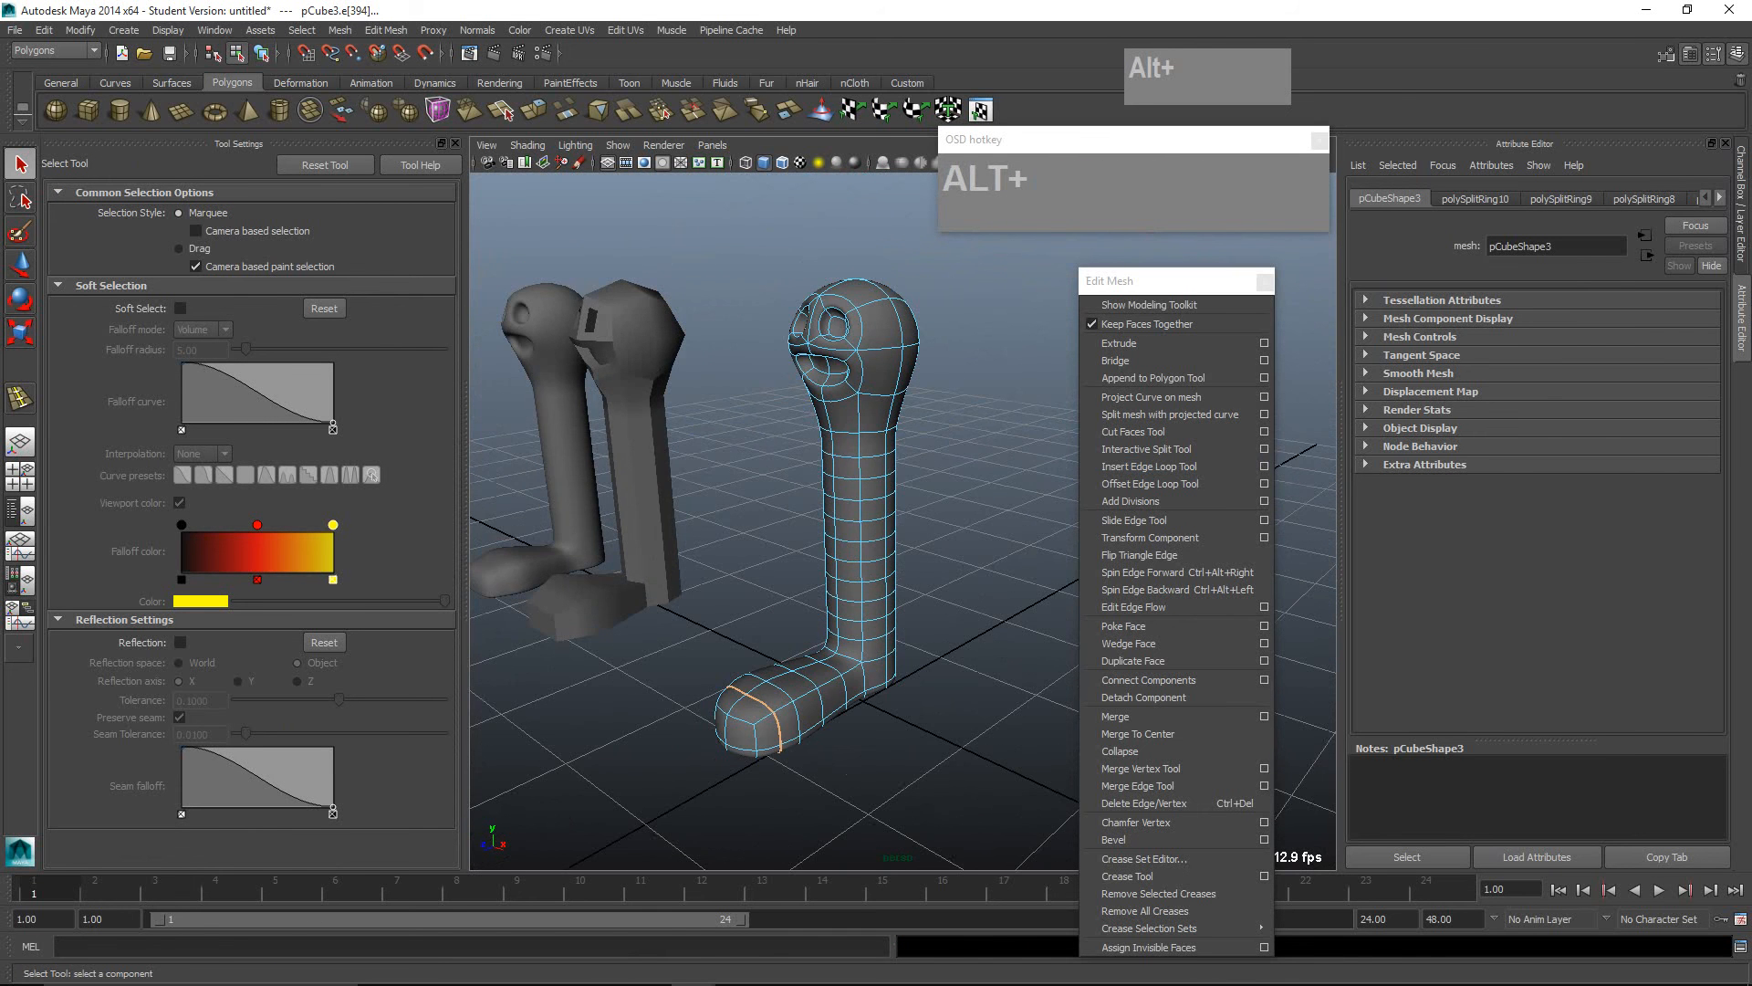
pyautogui.keyDown('alt'); pyautogui.moveTo(852, 536); pyautogui.dragTo(865, 495, button='middle'); pyautogui.keyUp('alt')
pyautogui.moveTo(865, 495); pyautogui.dragTo(924, 471, button='right')
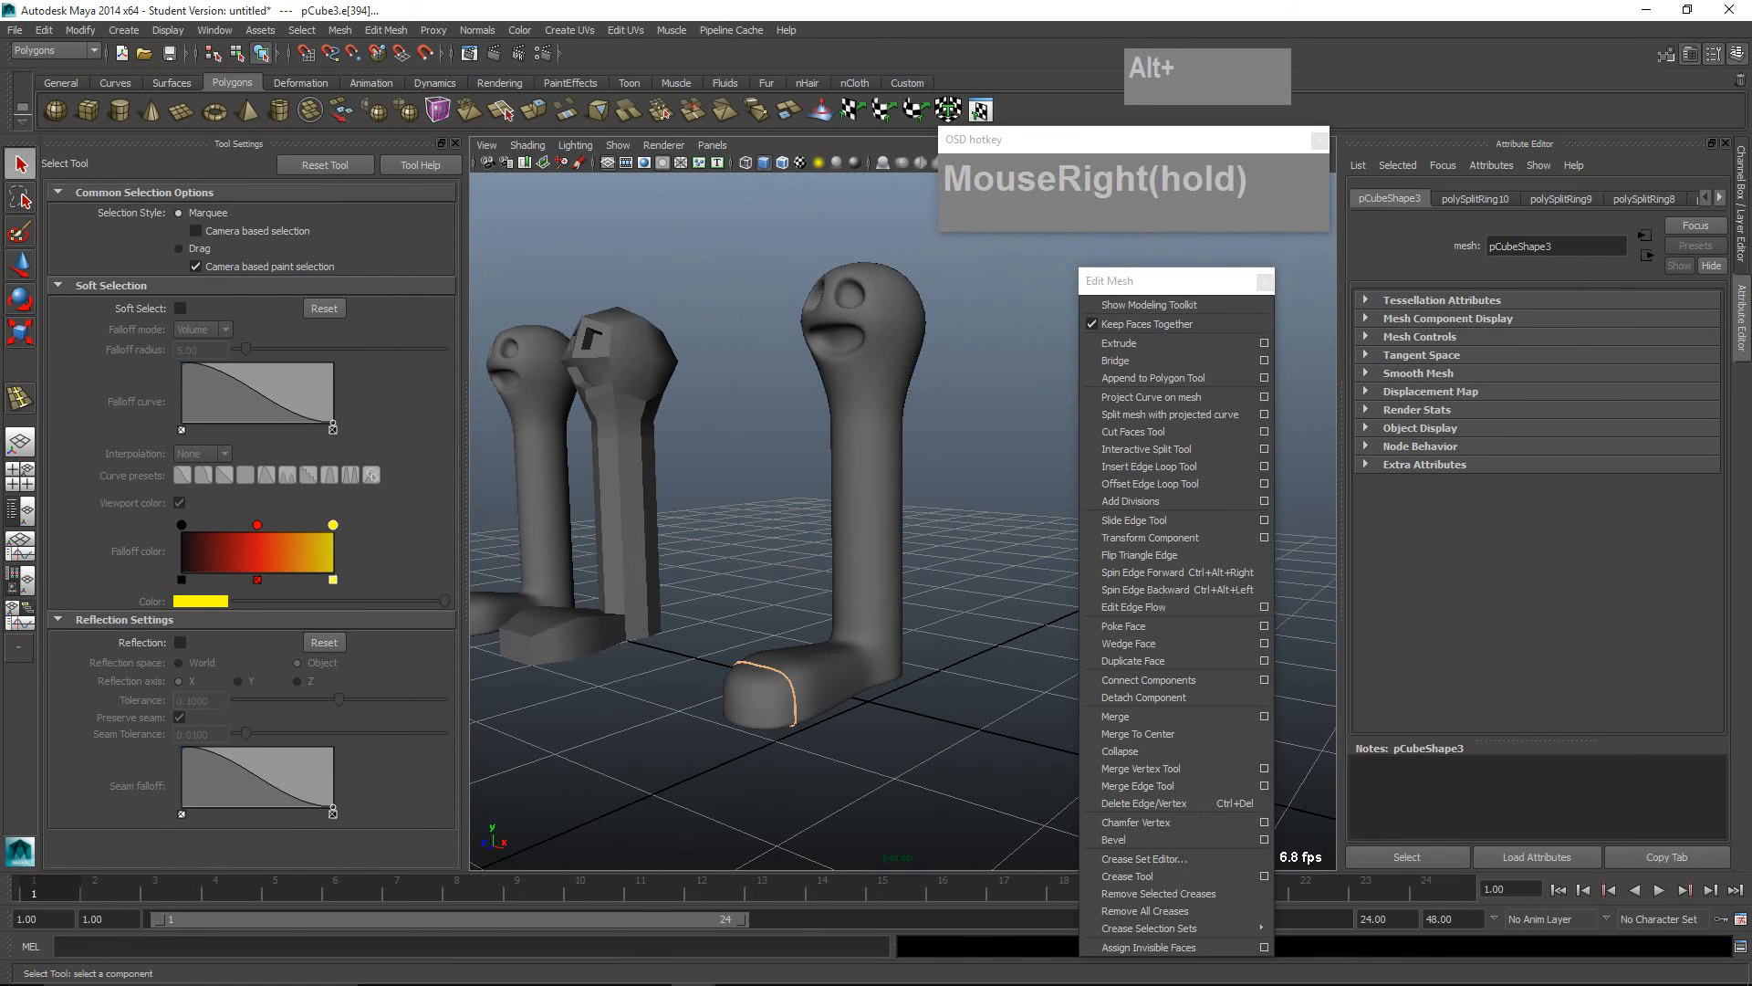
pyautogui.click(968, 468)
pyautogui.keyDown('alt'); pyautogui.moveTo(966, 461); pyautogui.dragTo(1045, 490); pyautogui.keyUp('alt')
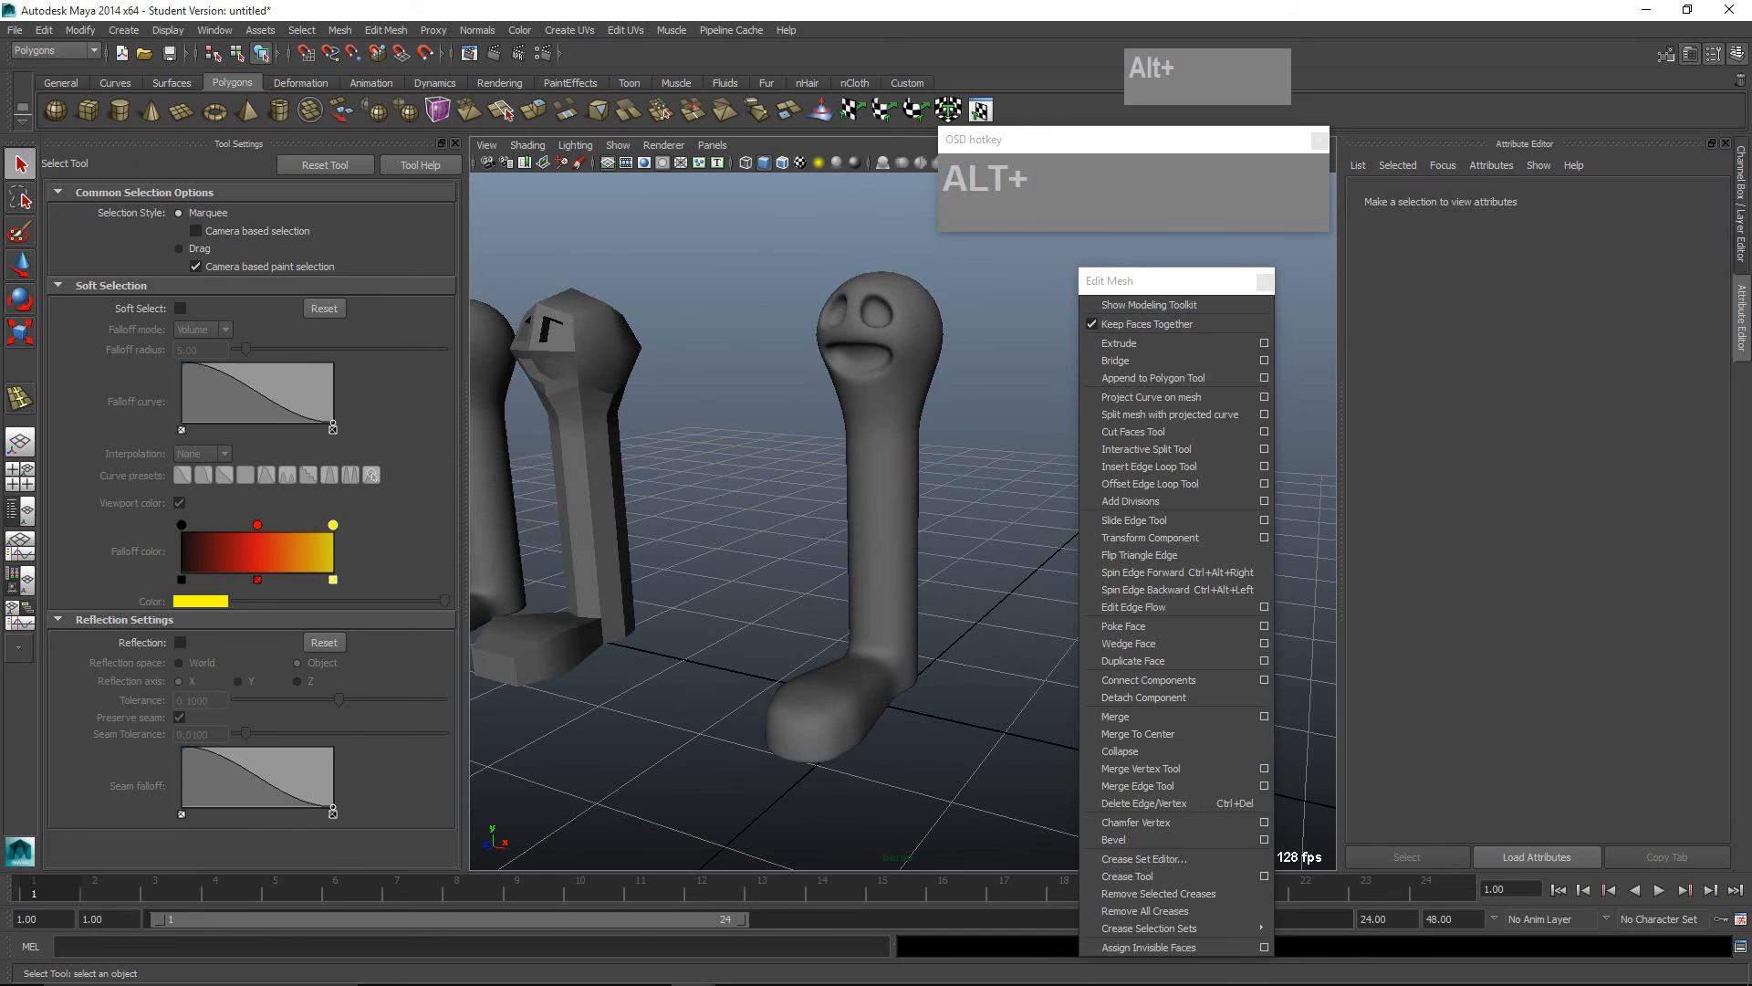
pyautogui.click(1168, 281)
pyautogui.moveTo(1168, 280); pyautogui.dragTo(1157, 254)
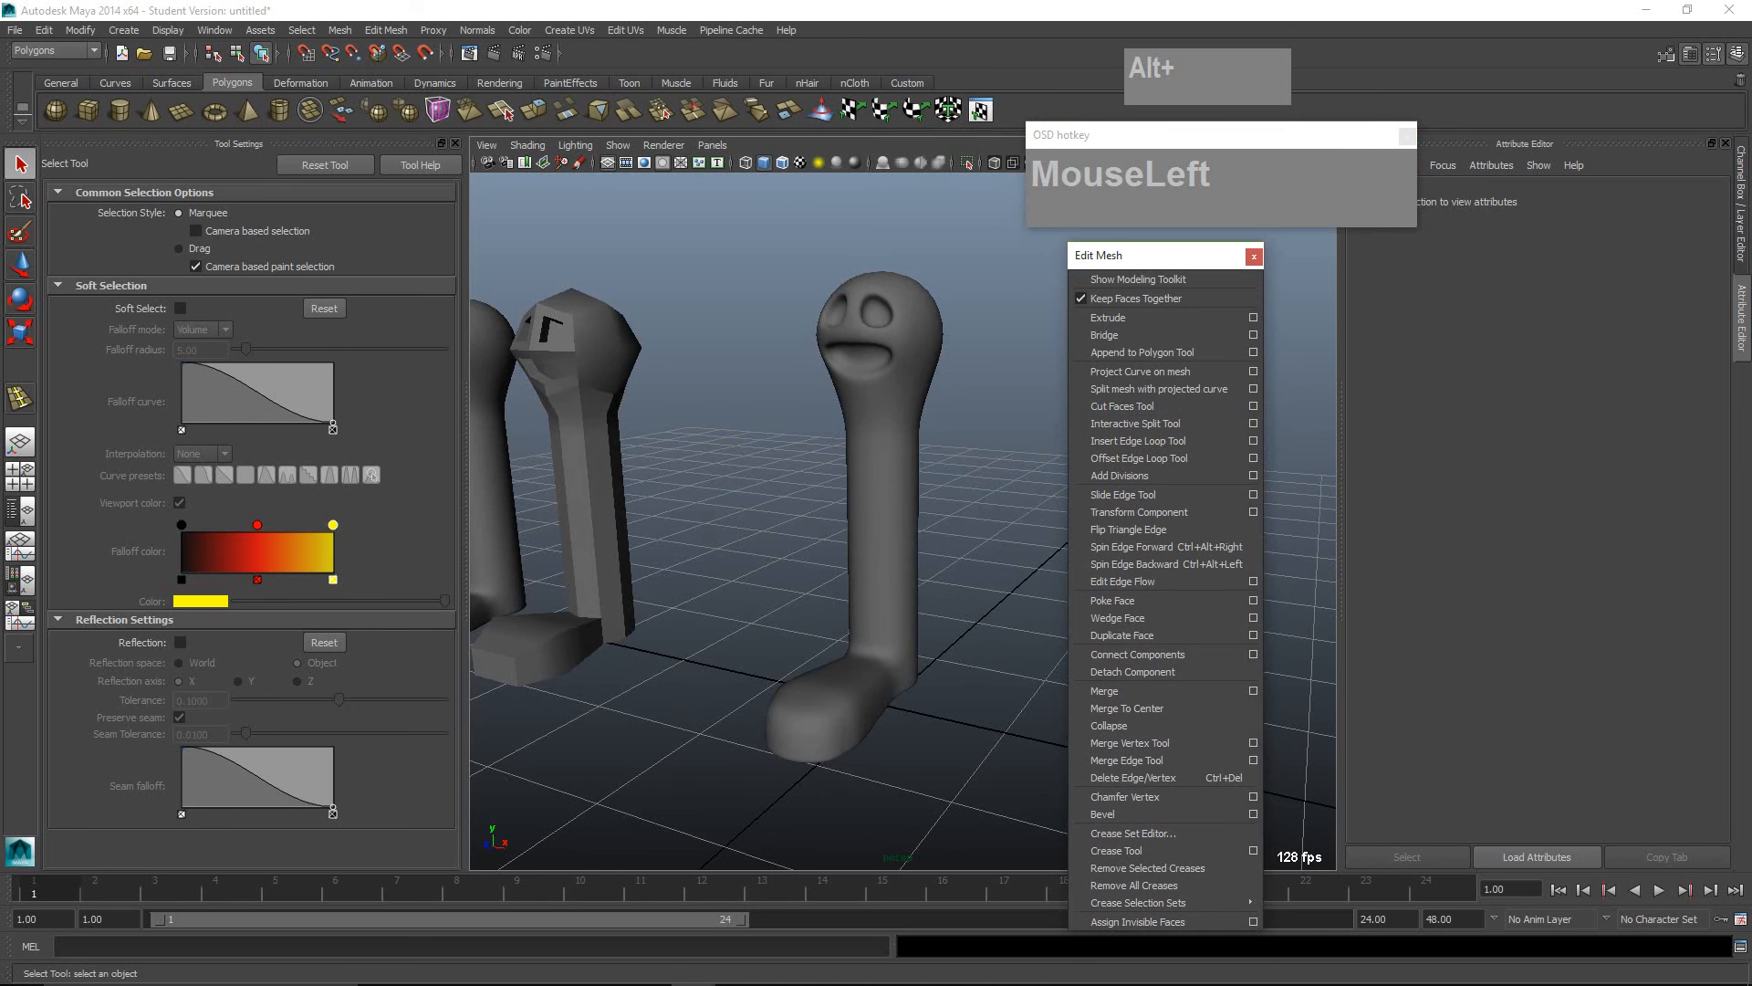
pyautogui.moveTo(968, 456)
pyautogui.keyDown('alt'); pyautogui.mouseDown()
pyautogui.moveTo(922, 475)
pyautogui.moveTo(944, 473)
pyautogui.mouseUp(); pyautogui.keyUp('alt')
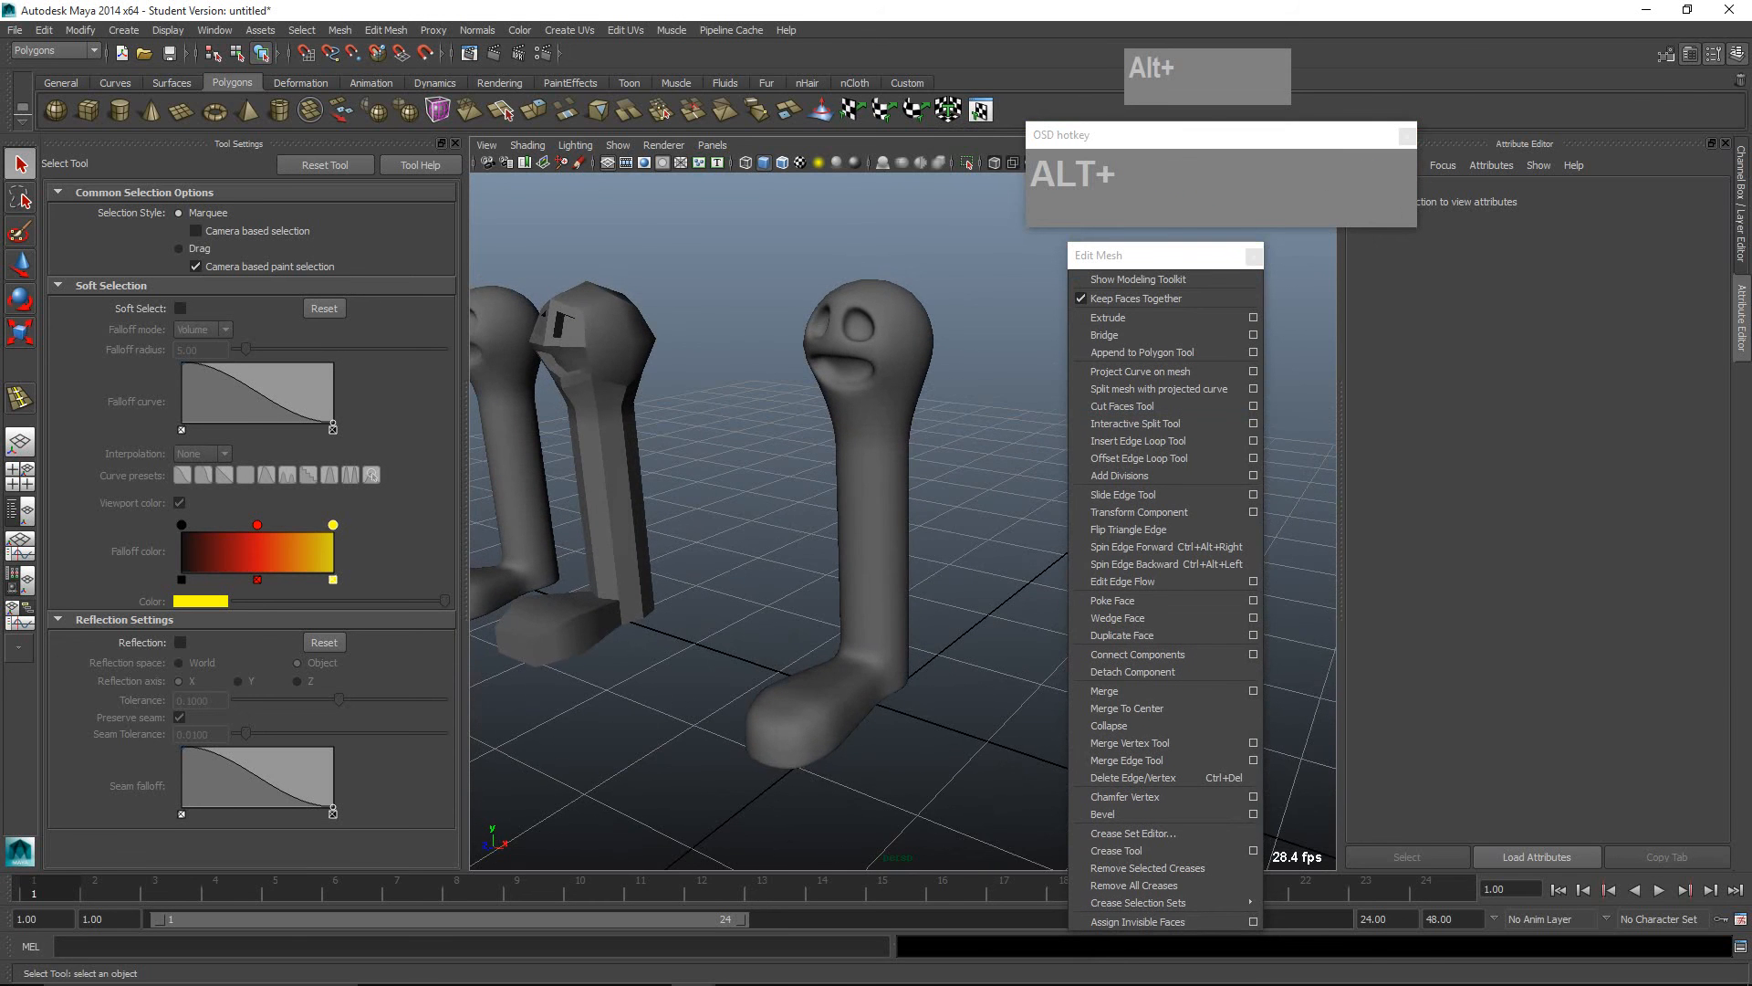